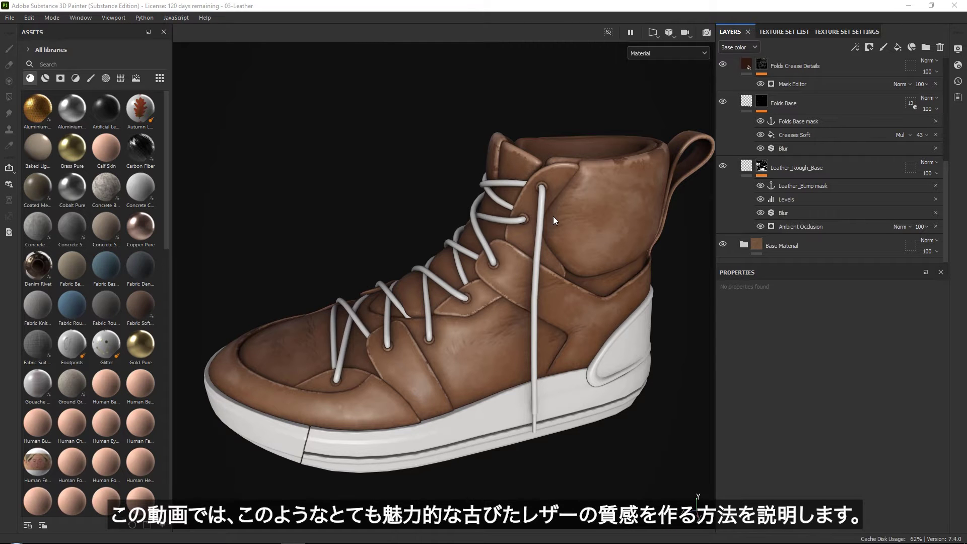
# Compare the shoe with the Leather_Rough_Base and Folds Base layers hidden and shown.
pyautogui.keyDown('alt'); pyautogui.moveTo(553, 216); pyautogui.dragTo(647, 177); pyautogui.keyUp('alt')
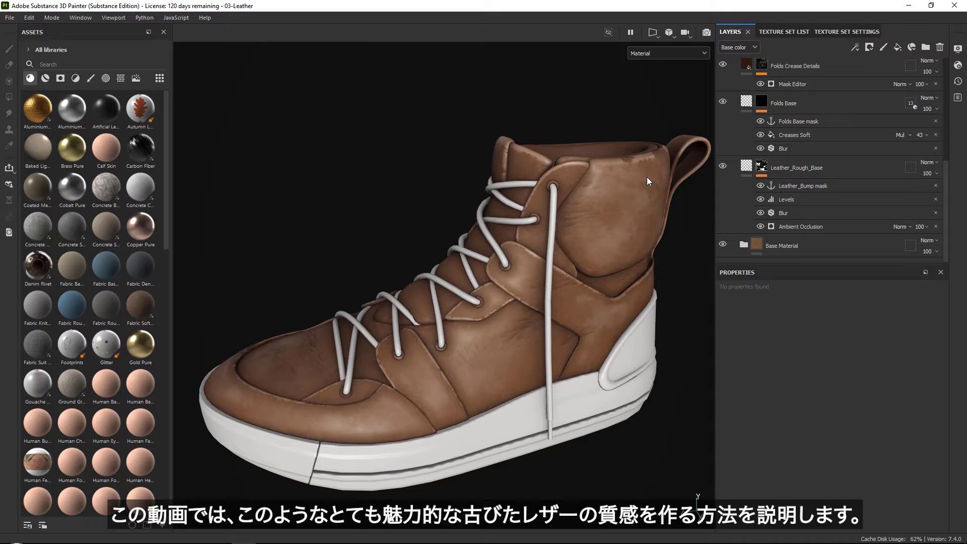
pyautogui.click(722, 166)
pyautogui.click(722, 165)
pyautogui.click(723, 166)
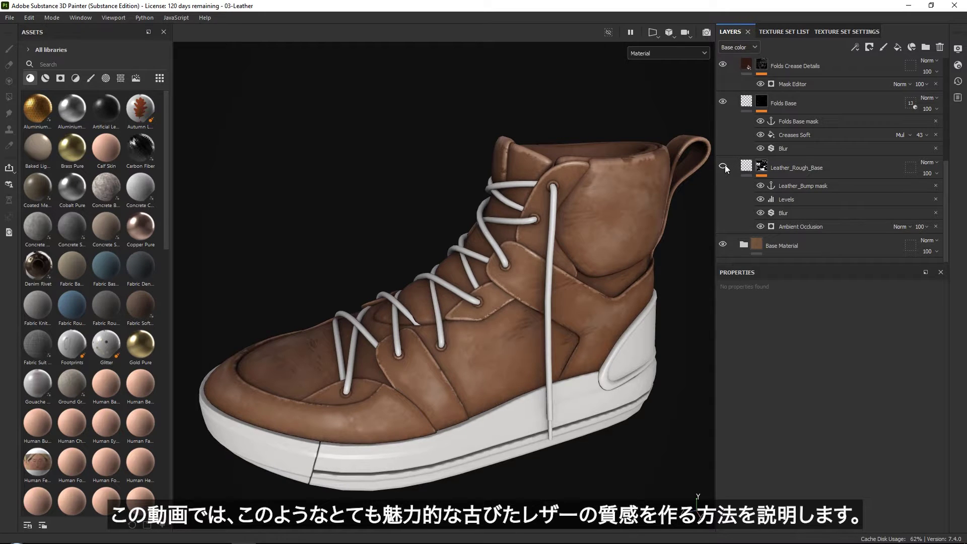
pyautogui.click(723, 166)
pyautogui.scroll(2, 728, 153)
pyautogui.click(723, 142)
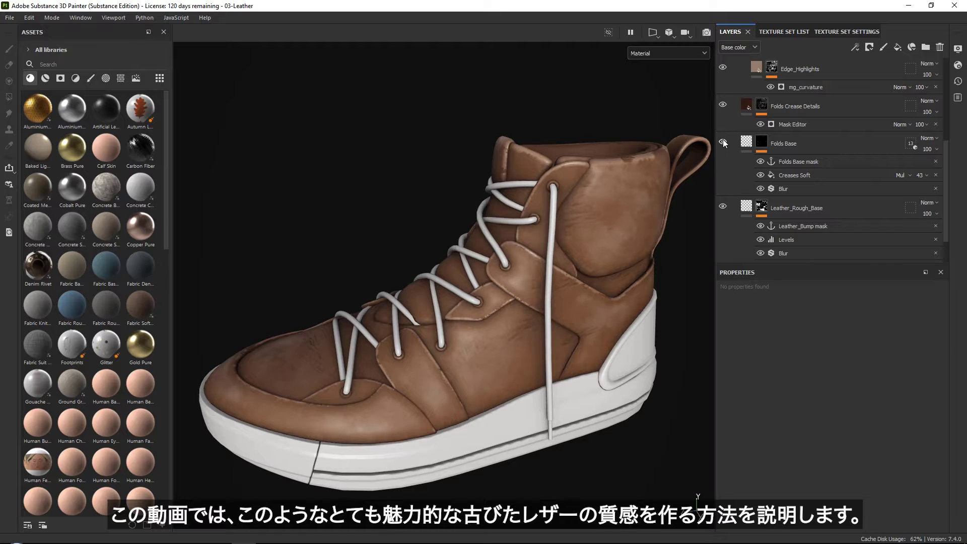
pyautogui.click(723, 141)
pyautogui.click(723, 142)
# Compare the leather with the Edge_Highlights, Dirt and White_Highlights layers each hidden and shown.
pyautogui.scroll(3, 742, 122)
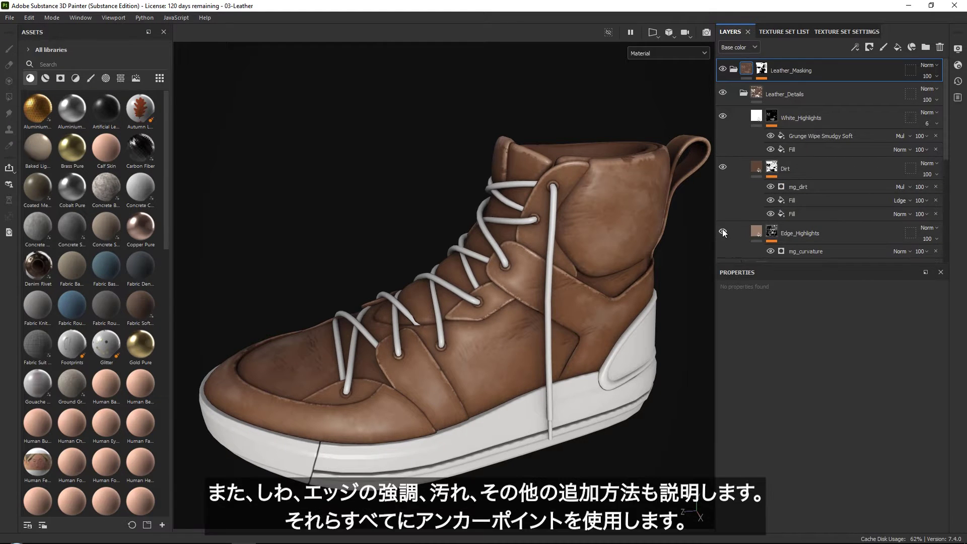
pyautogui.click(723, 230)
pyautogui.click(723, 230)
pyautogui.click(724, 167)
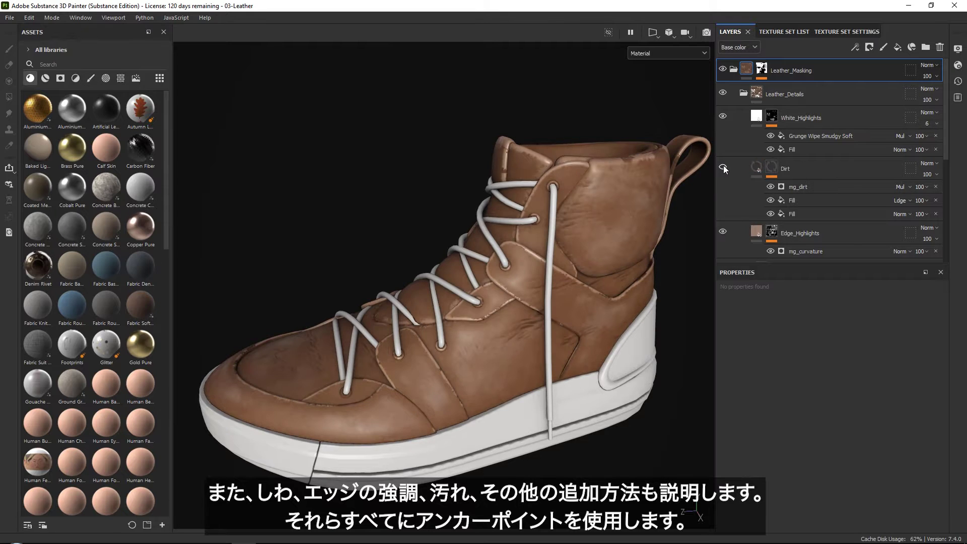
pyautogui.click(724, 166)
pyautogui.click(723, 117)
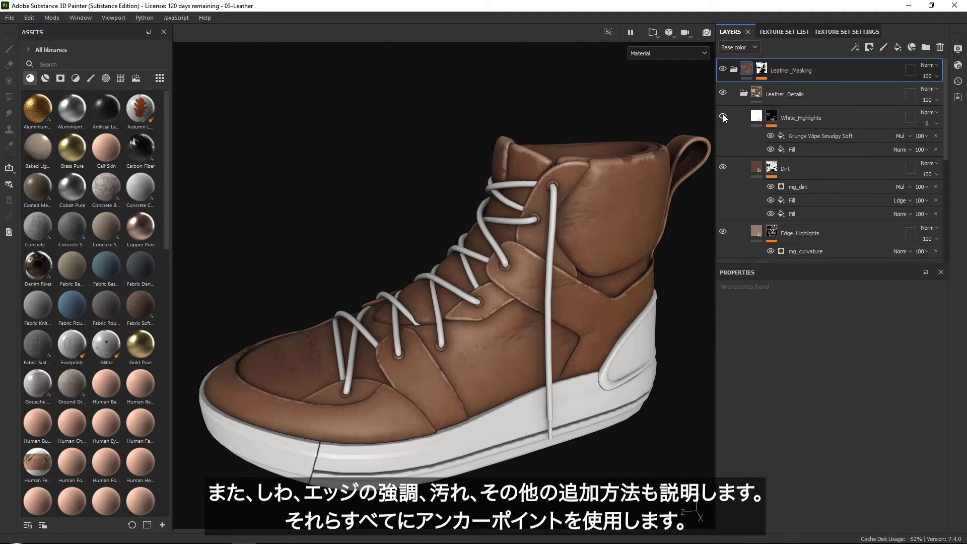
pyautogui.click(723, 117)
pyautogui.keyDown('alt'); pyautogui.moveTo(543, 204); pyautogui.dragTo(562, 211); pyautogui.keyUp('alt')
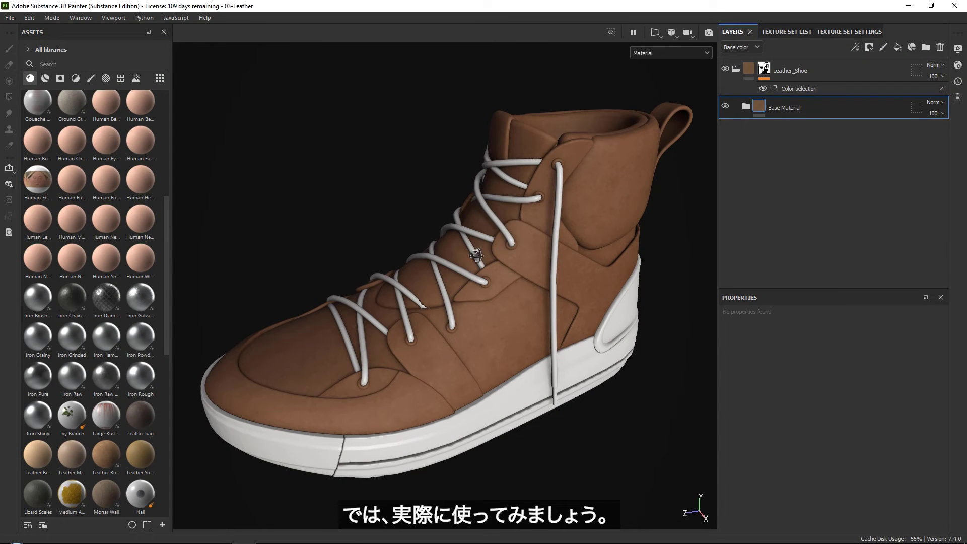
# Examine the layers inside the Base Material folder, then collapse it again.
pyautogui.keyDown('alt'); pyautogui.moveTo(476, 255); pyautogui.dragTo(507, 258); pyautogui.keyUp('alt')
pyautogui.click(747, 106)
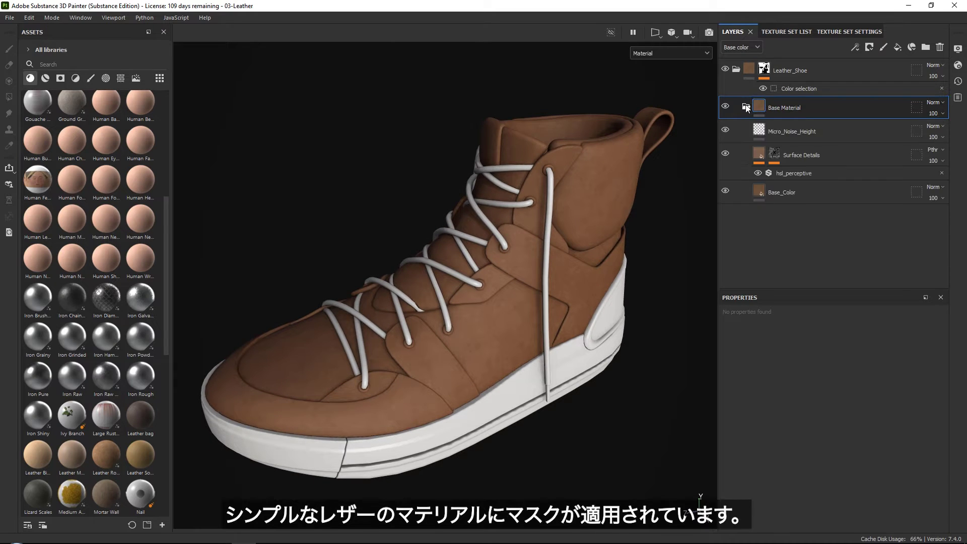
pyautogui.click(747, 107)
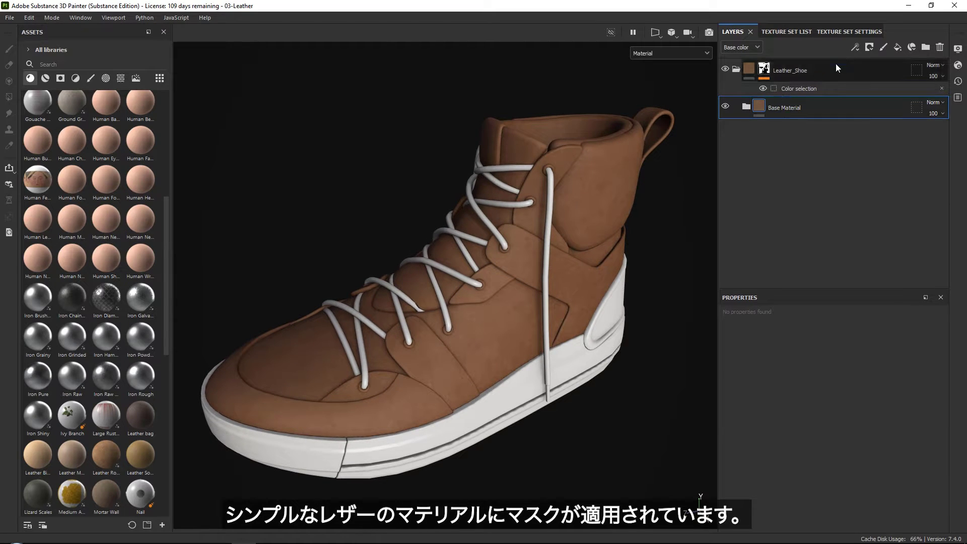
# Inspect the Leather_Shoe mask's color selection and the ID colors assigned to the shoe parts.
pyautogui.click(764, 69)
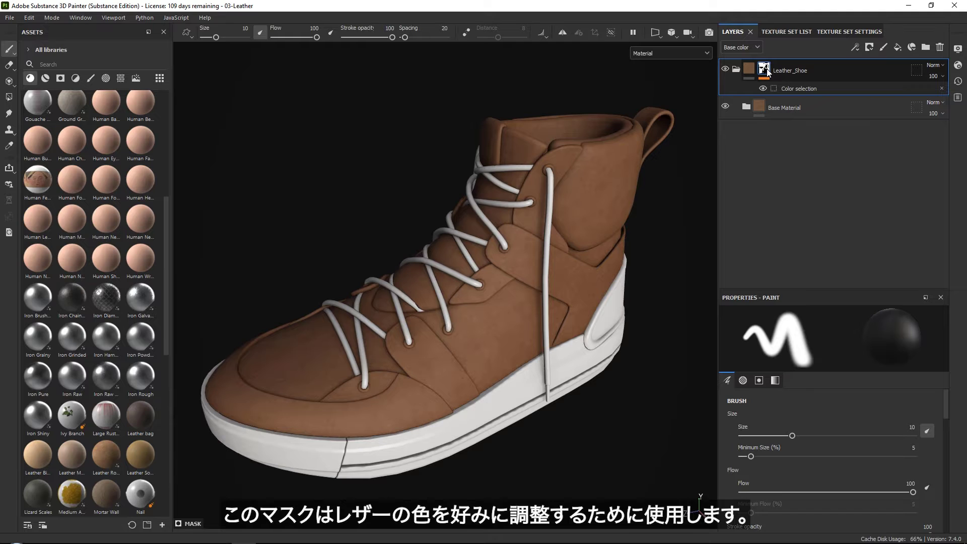
pyautogui.click(813, 88)
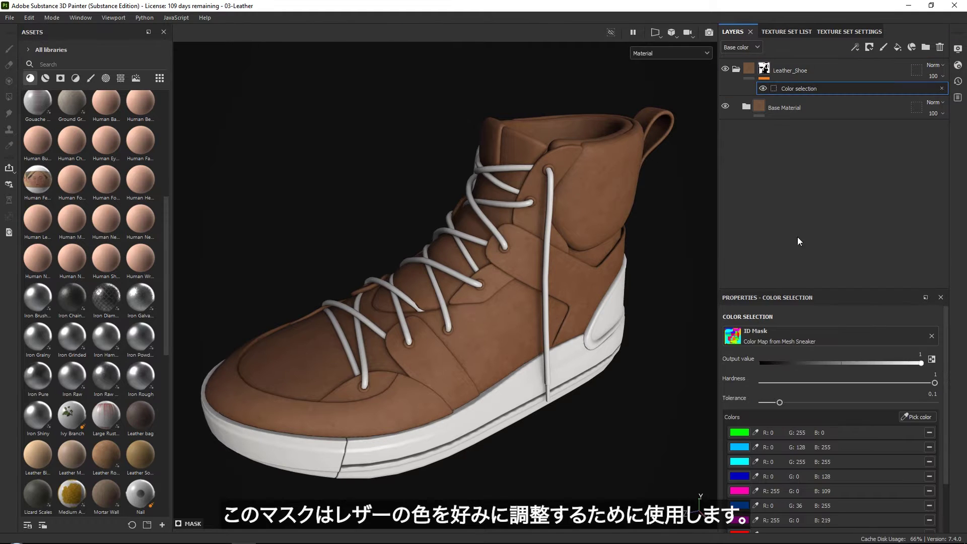
pyautogui.click(919, 420)
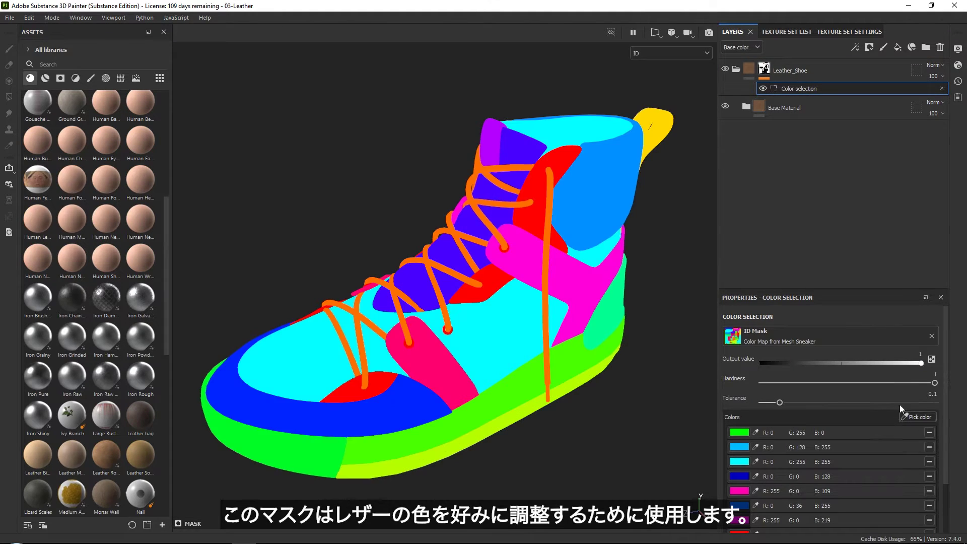
pyautogui.click(494, 326)
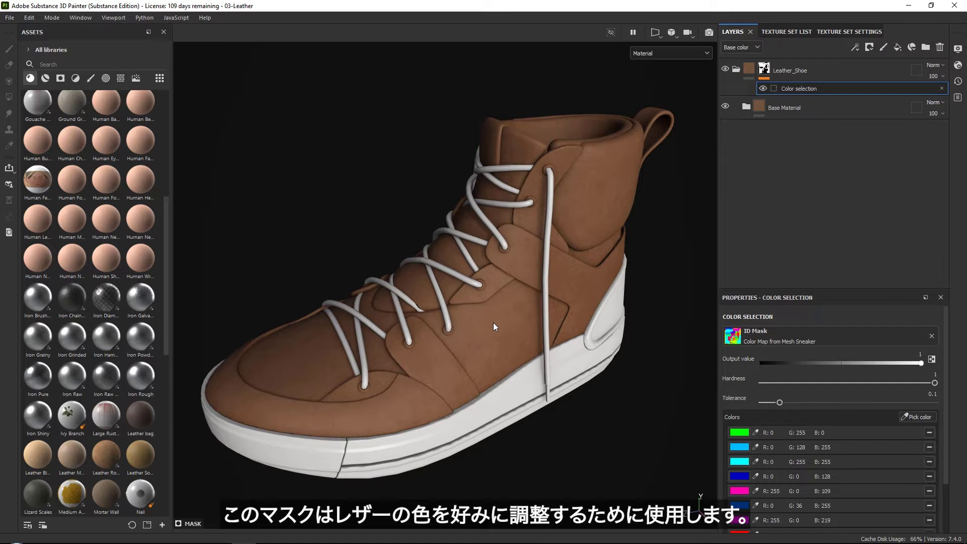
pyautogui.keyDown('alt'); pyautogui.moveTo(492, 313); pyautogui.dragTo(511, 260); pyautogui.keyUp('alt')
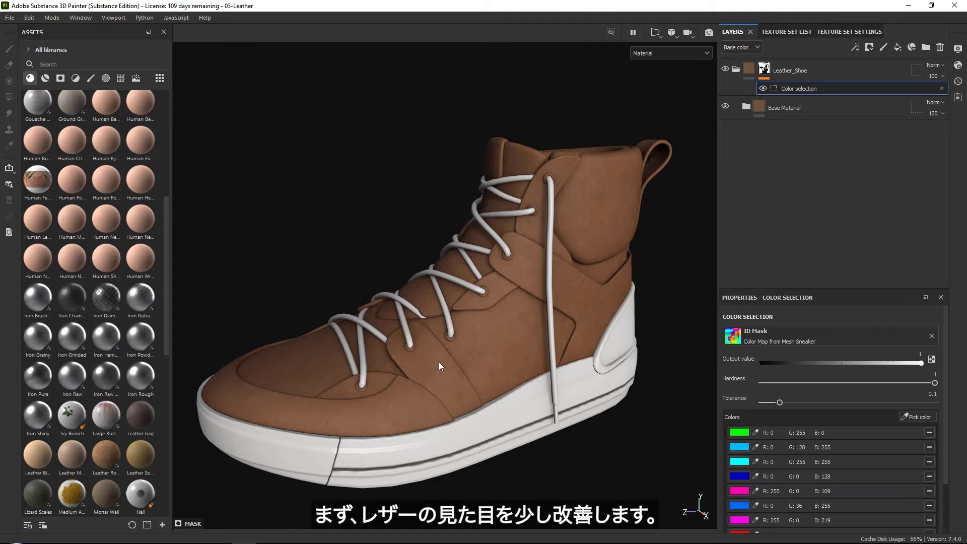
pyautogui.moveTo(496, 324)
pyautogui.keyDown('alt'); pyautogui.mouseDown()
pyautogui.moveTo(588, 292)
pyautogui.moveTo(499, 348)
pyautogui.moveTo(497, 327)
pyautogui.moveTo(510, 329)
pyautogui.mouseUp(); pyautogui.keyUp('alt')
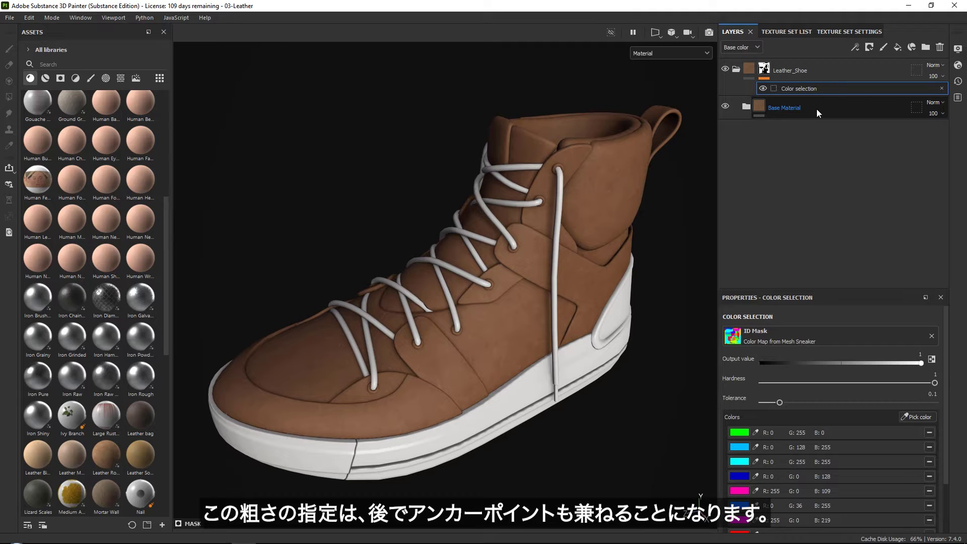
# Add a fill layer directly above the Base Material folder and name it Leather_Roughness_Base.
pyautogui.click(817, 109)
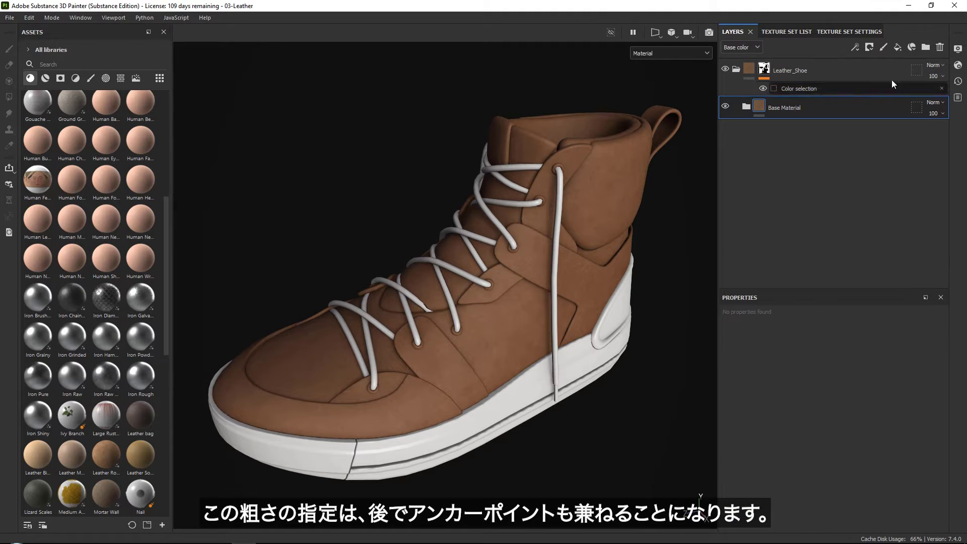
pyautogui.click(898, 47)
pyautogui.doubleClick(764, 108)
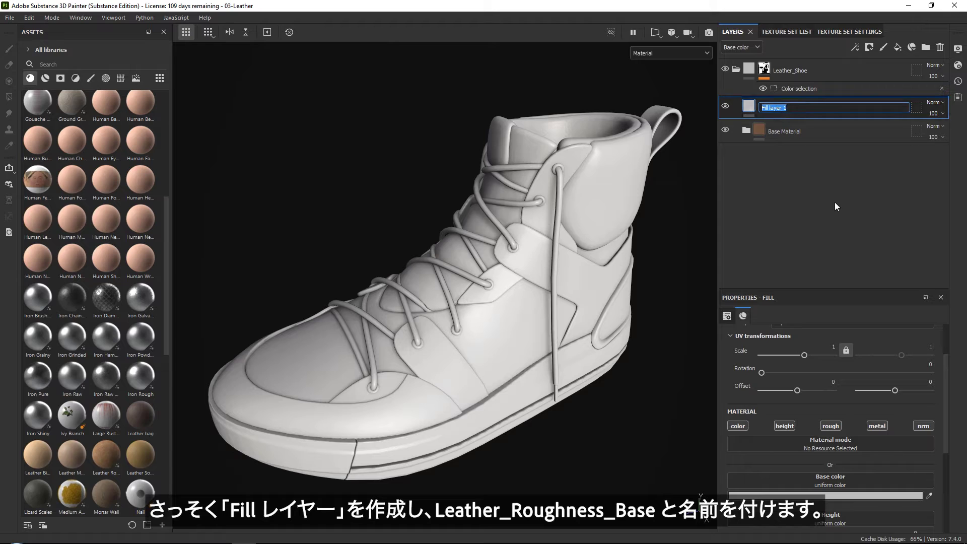
pyautogui.write('Leather_Roughness_Base')
pyautogui.press('Return')
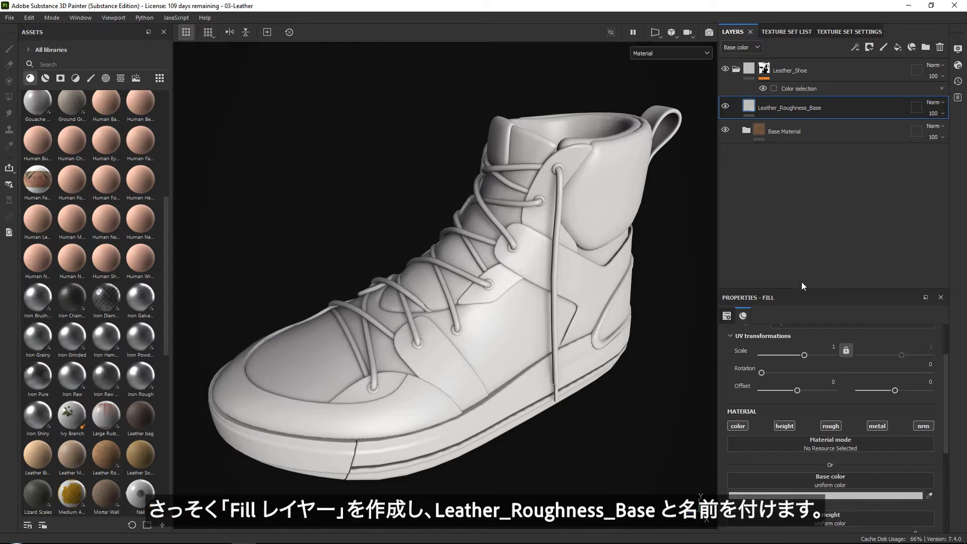
# Disable the color, height, metal and nrm channels of Leather_Roughness_Base, leaving only rough active.
pyautogui.moveTo(803, 288); pyautogui.dragTo(756, 203)
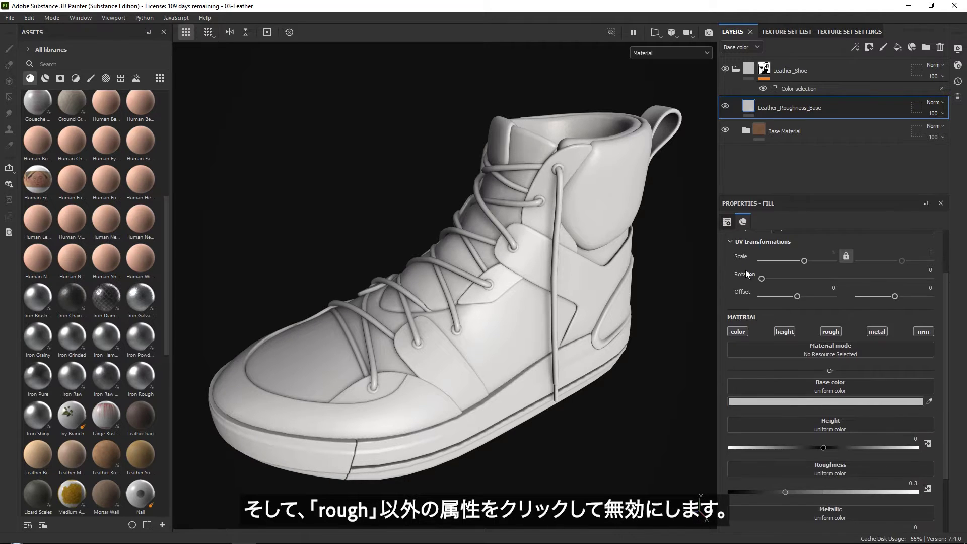
pyautogui.click(737, 333)
pyautogui.click(783, 331)
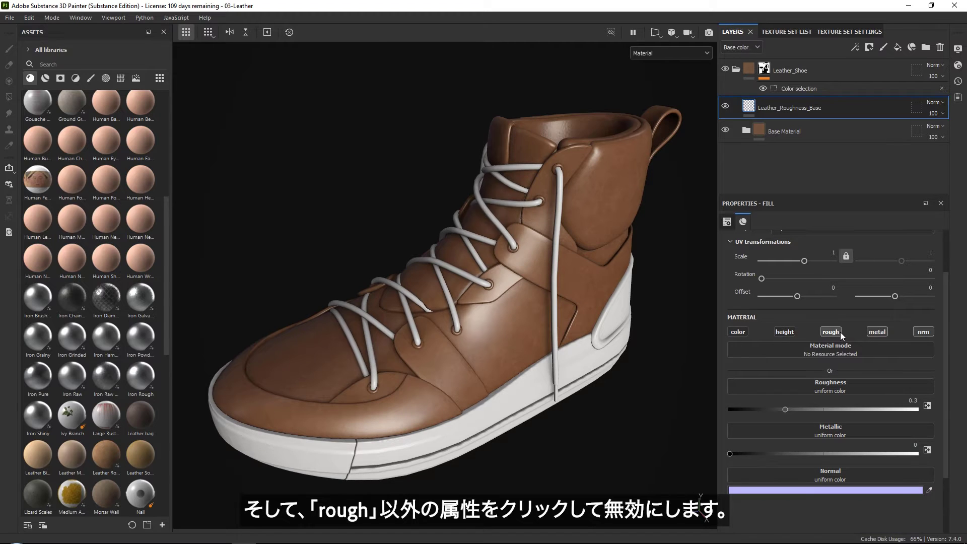
pyautogui.click(877, 333)
pyautogui.click(925, 332)
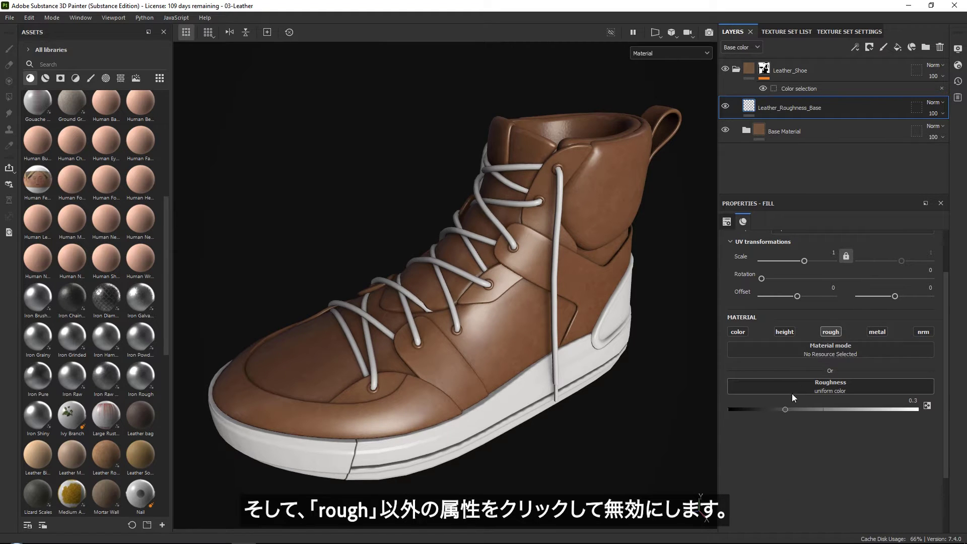
# Try a roughness of 0.45 on the Leather_Roughness_Base layer and check the leather's sheen.
pyautogui.moveTo(787, 408); pyautogui.dragTo(923, 400)
pyautogui.scroll(3, 534, 447)
pyautogui.scroll(-2, 533, 447)
pyautogui.click(920, 401)
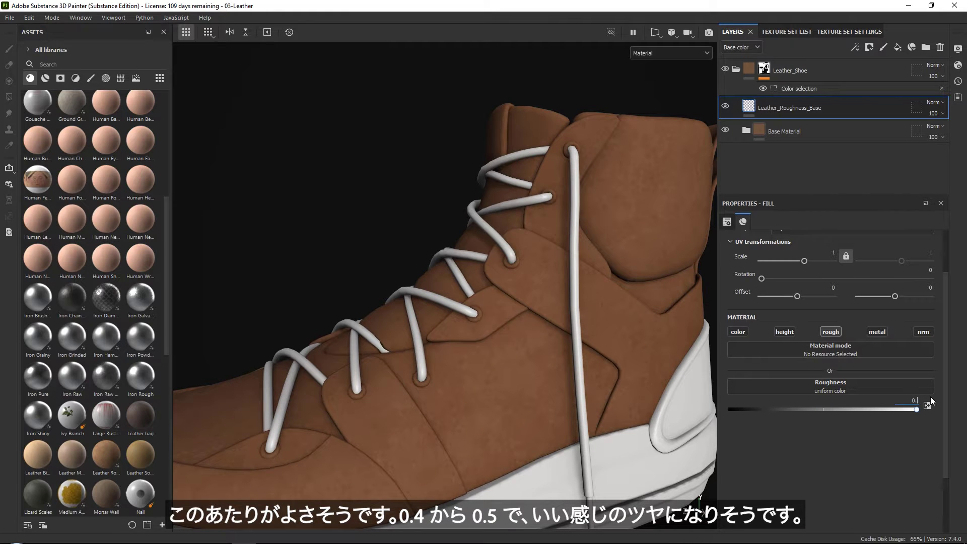
pyautogui.write('0.45')
pyautogui.press('Return')
pyautogui.moveTo(504, 262)
pyautogui.keyDown('alt'); pyautogui.mouseDown()
pyautogui.moveTo(529, 255)
pyautogui.moveTo(612, 299)
pyautogui.mouseUp(); pyautogui.keyUp('alt')
# Set the roughness of the Leather_Roughness_Base layer to 0.4.
pyautogui.click(895, 409)
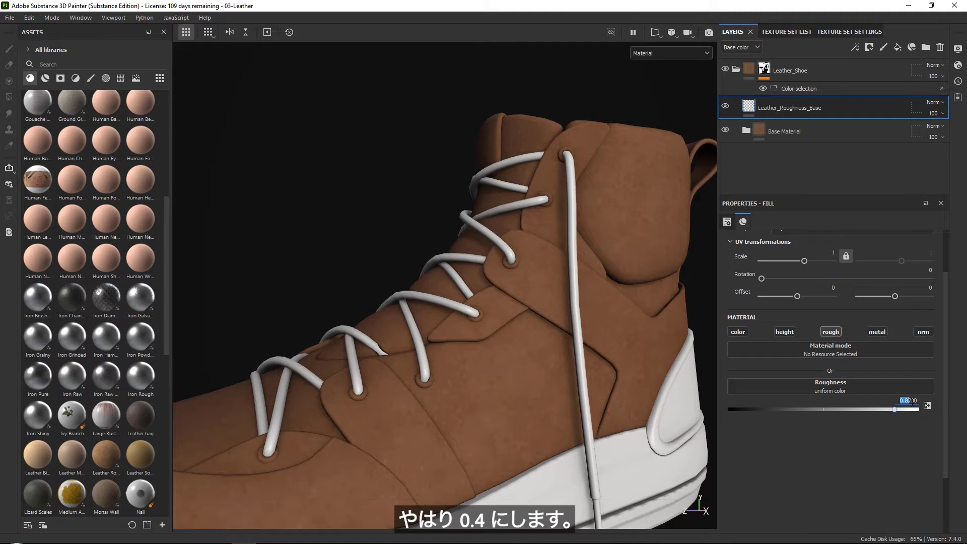
pyautogui.click(908, 400)
pyautogui.write('0.4')
pyautogui.press('Return')
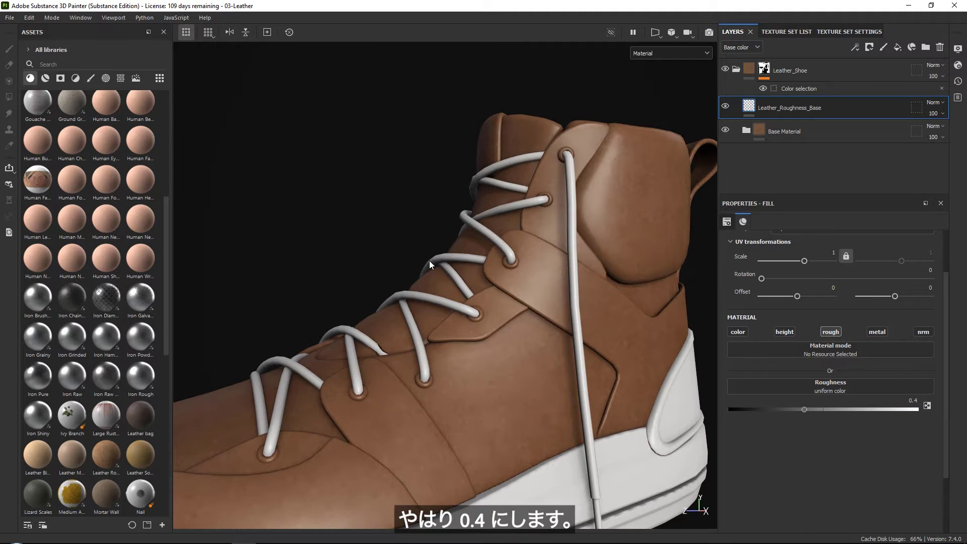
# Add a black mask to the Leather_Roughness_Base layer.
pyautogui.keyDown('alt'); pyautogui.moveTo(443, 217); pyautogui.dragTo(529, 278); pyautogui.keyUp('alt')
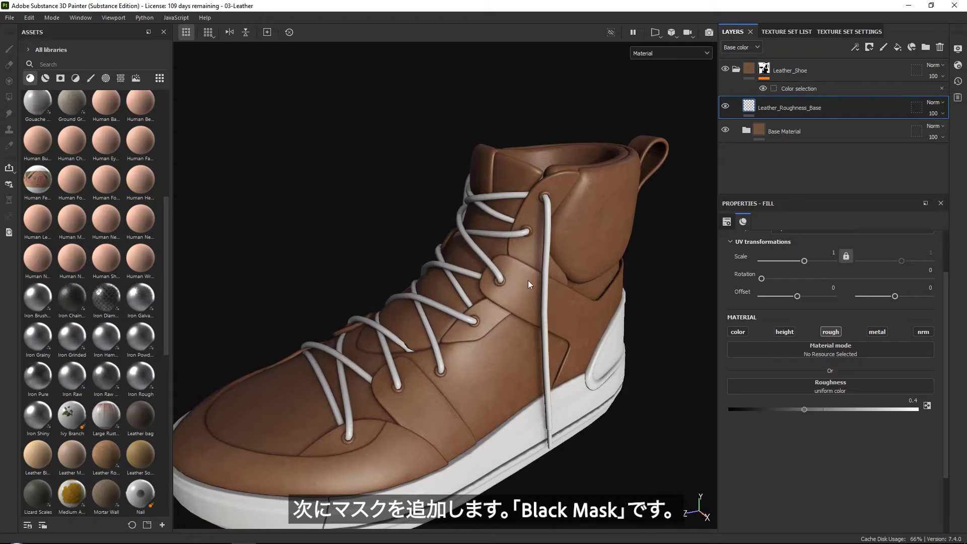
pyautogui.click(870, 47)
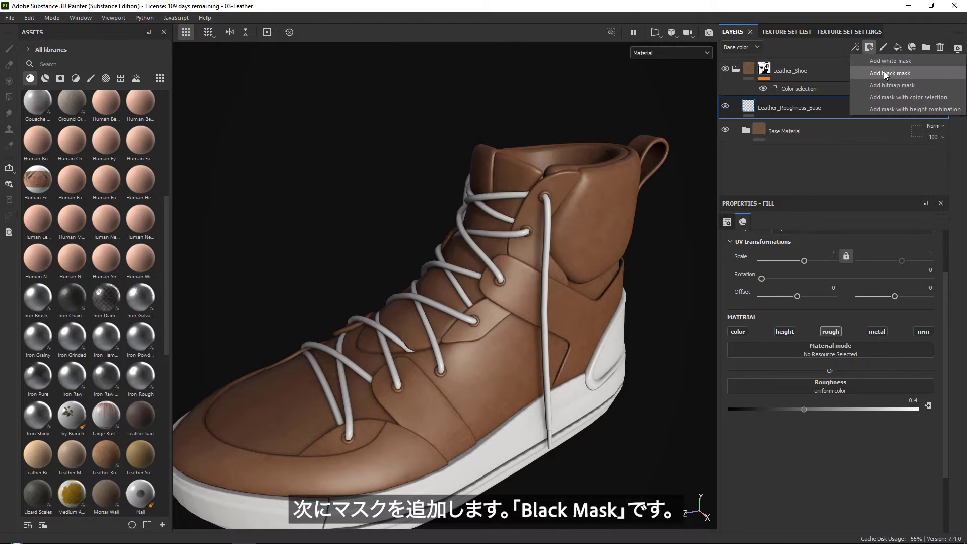
pyautogui.click(890, 73)
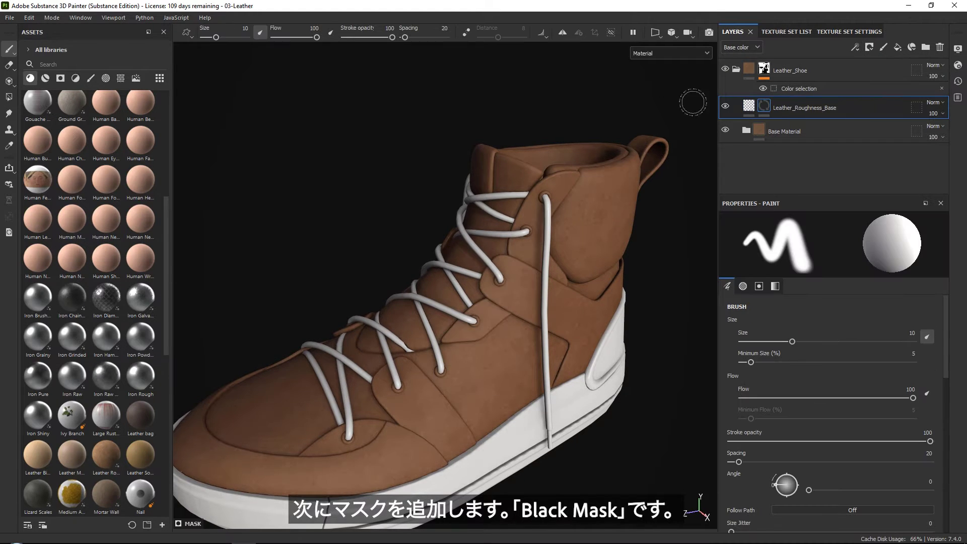
# Add a generator to the Leather_Roughness_Base mask and choose Ambient Occlusion for it.
pyautogui.moveTo(539, 214)
pyautogui.keyDown('alt'); pyautogui.mouseDown()
pyautogui.moveTo(536, 196)
pyautogui.moveTo(556, 191)
pyautogui.mouseUp(); pyautogui.keyUp('alt')
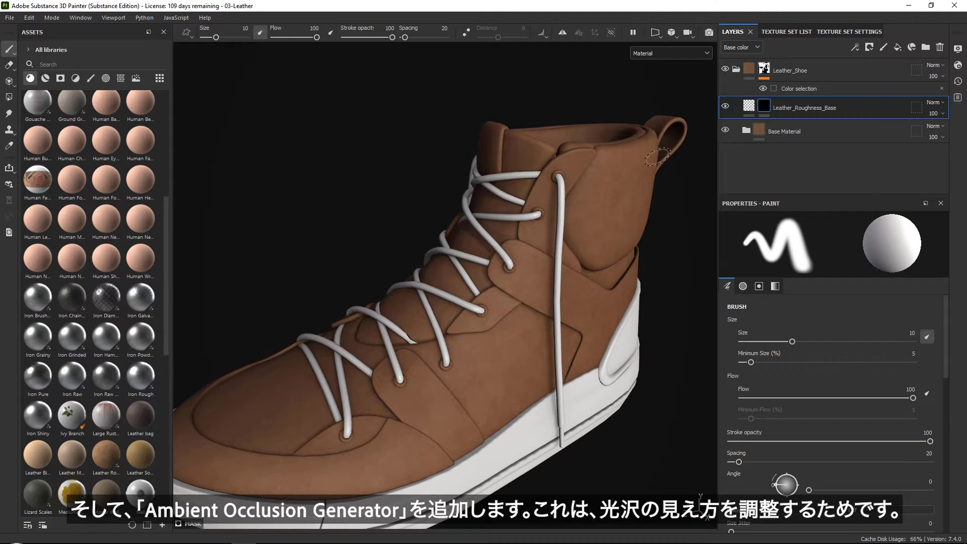
pyautogui.scroll(5, 584, 262)
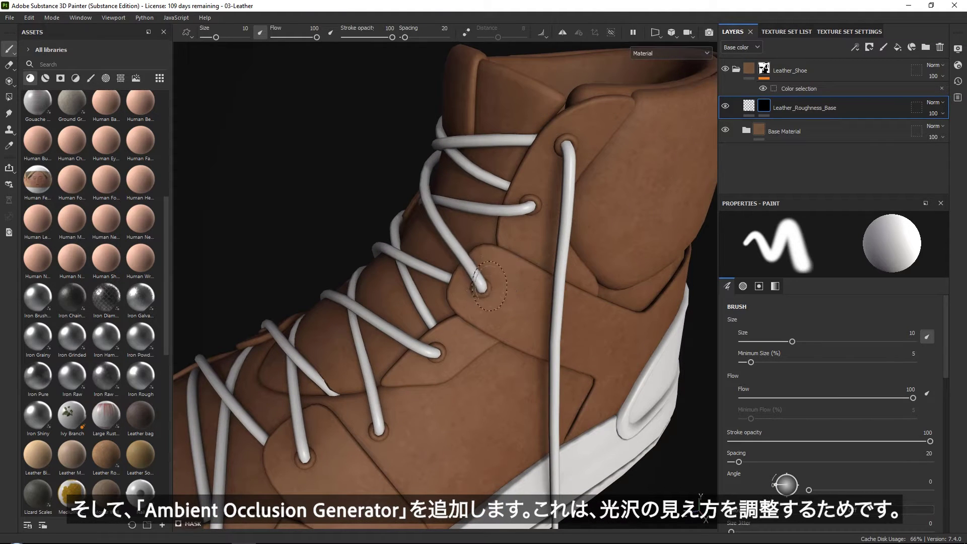
pyautogui.scroll(-5, 350, 438)
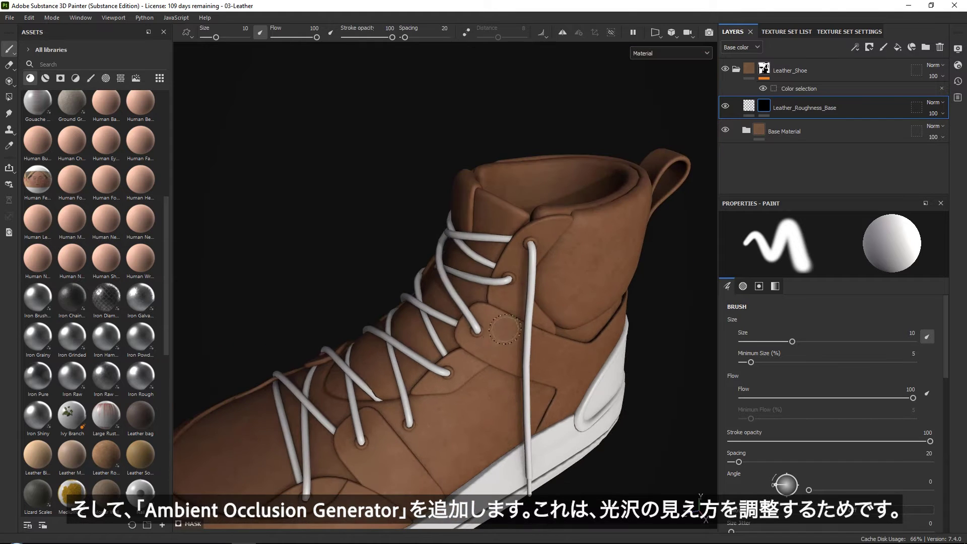
pyautogui.click(857, 46)
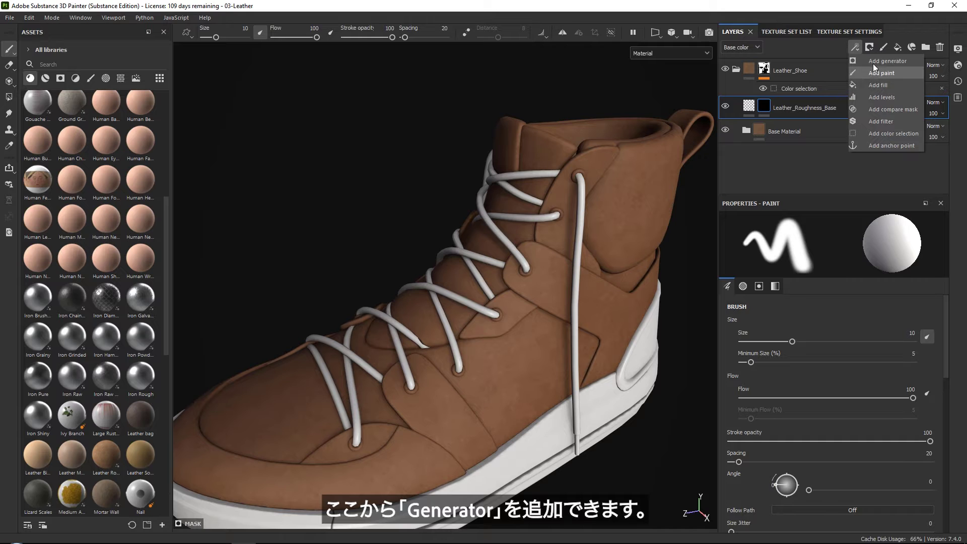
pyautogui.click(875, 62)
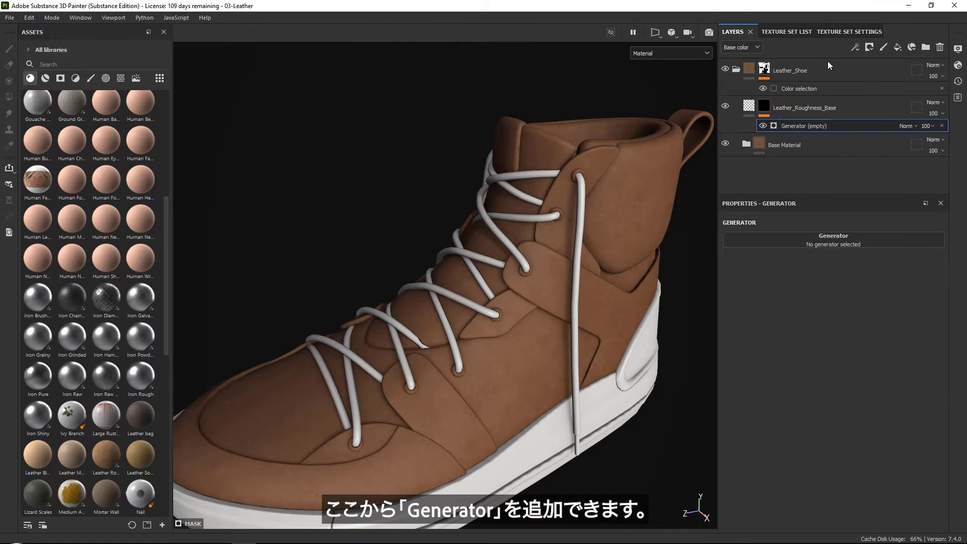
pyautogui.click(821, 234)
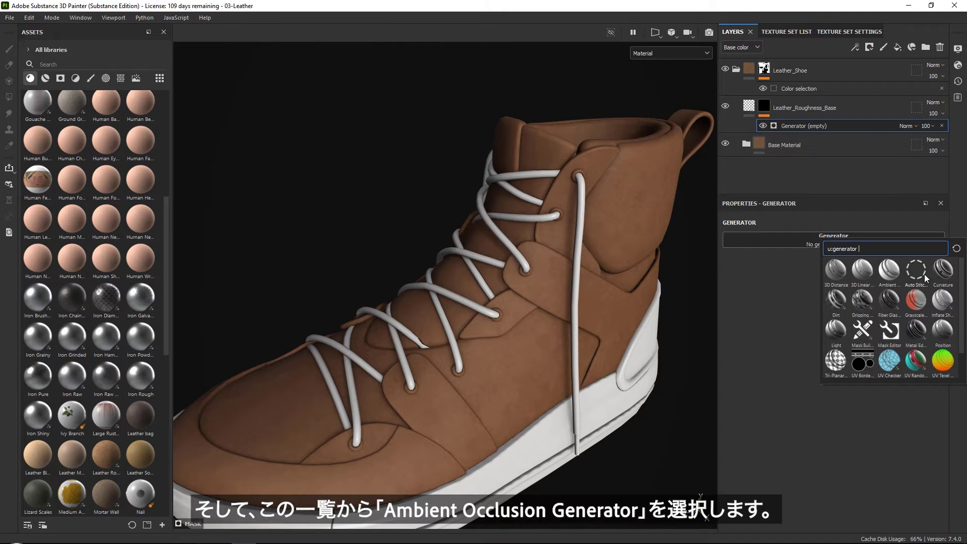
pyautogui.click(890, 273)
# Set the Ambient Occlusion generator's Global Balance to 0.51 while checking the sheen up close.
pyautogui.keyDown('alt'); pyautogui.moveTo(635, 264); pyautogui.dragTo(561, 301); pyautogui.keyUp('alt')
pyautogui.scroll(5, 561, 301)
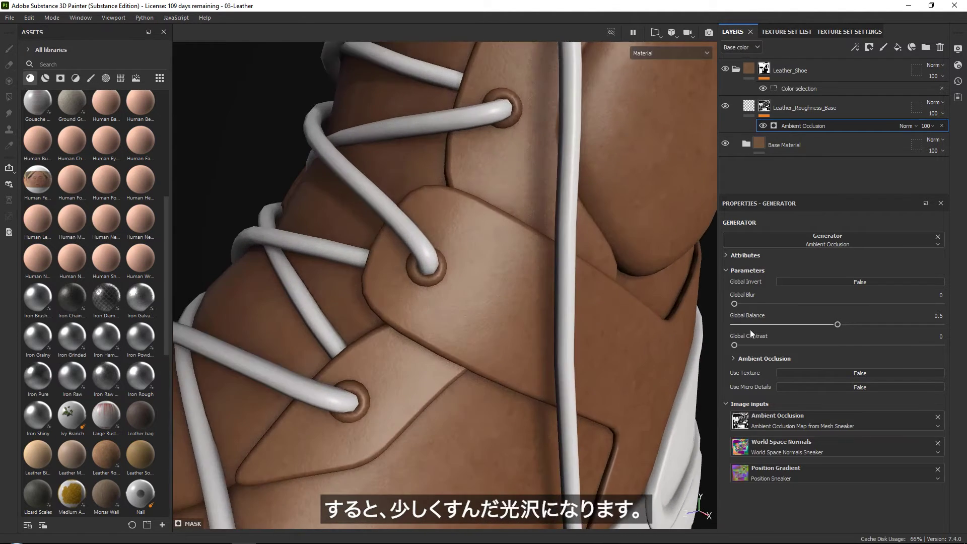
pyautogui.moveTo(834, 325); pyautogui.dragTo(841, 323)
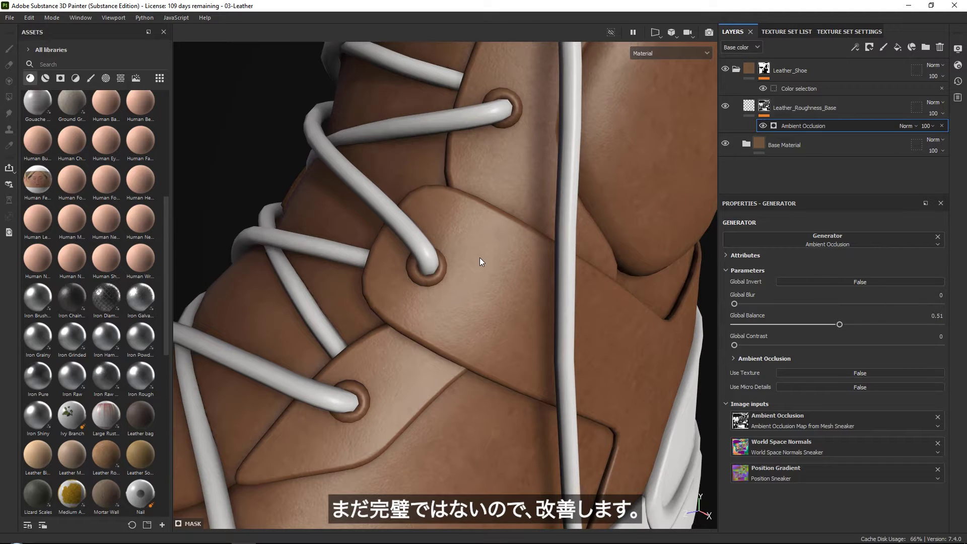
# Enable the color channel on the Leather_Roughness_Base fill and examine the Ambient Occlusion effect around the laces and eyelets.
pyautogui.keyDown('alt'); pyautogui.moveTo(479, 262); pyautogui.dragTo(466, 302); pyautogui.keyUp('alt')
pyautogui.click(747, 107)
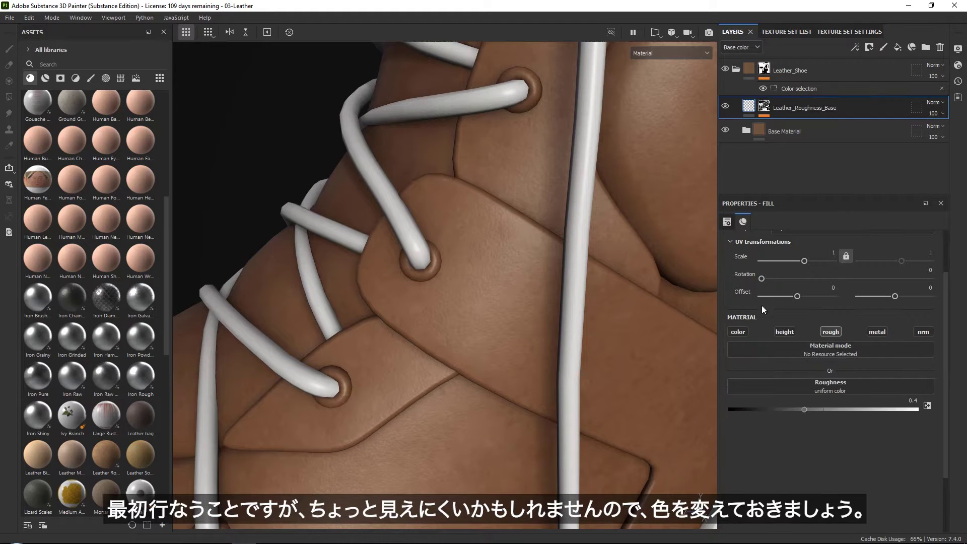
pyautogui.click(738, 331)
pyautogui.keyDown('alt'); pyautogui.moveTo(582, 239); pyautogui.dragTo(548, 254); pyautogui.keyUp('alt')
pyautogui.keyDown('alt'); pyautogui.moveTo(548, 253); pyautogui.dragTo(538, 281, button='middle'); pyautogui.keyUp('alt')
pyautogui.moveTo(538, 280)
pyautogui.keyDown('alt'); pyautogui.mouseDown()
pyautogui.moveTo(589, 263)
pyautogui.moveTo(551, 270)
pyautogui.mouseUp(); pyautogui.keyUp('alt')
pyautogui.keyDown('alt'); pyautogui.moveTo(551, 270); pyautogui.dragTo(509, 193, button='middle'); pyautogui.keyUp('alt')
pyautogui.keyDown('alt'); pyautogui.moveTo(509, 193); pyautogui.dragTo(515, 160); pyautogui.keyUp('alt')
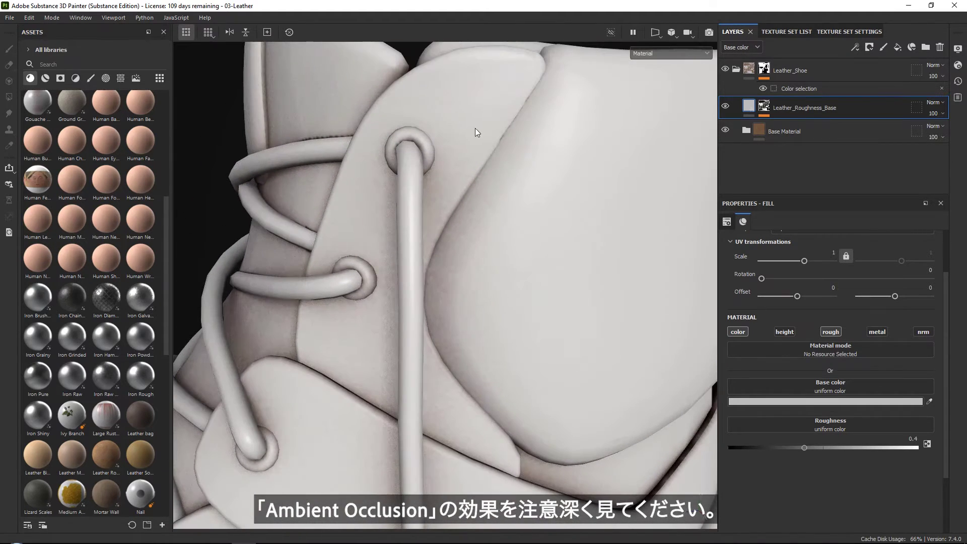
pyautogui.keyDown('alt'); pyautogui.moveTo(384, 400); pyautogui.dragTo(484, 272); pyautogui.keyUp('alt')
pyautogui.scroll(-5, 484, 272)
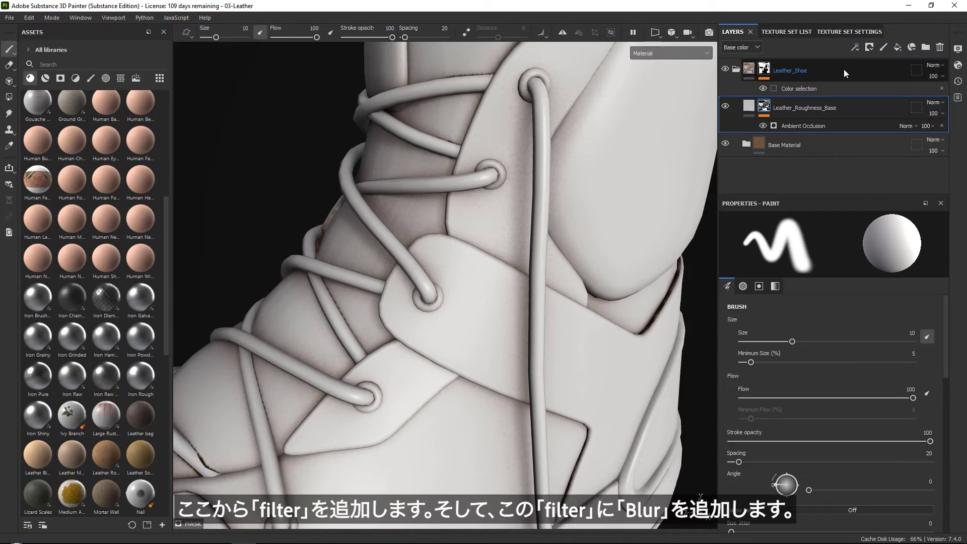
# Add a Blur filter to the Leather_Roughness_Base mask and set its intensity to 1.37.
pyautogui.click(854, 46)
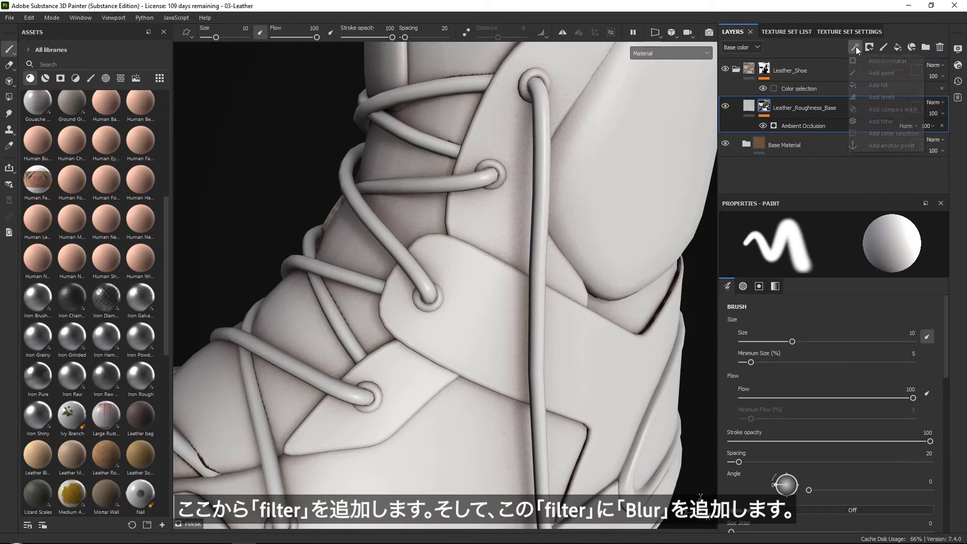
pyautogui.click(878, 121)
pyautogui.click(830, 236)
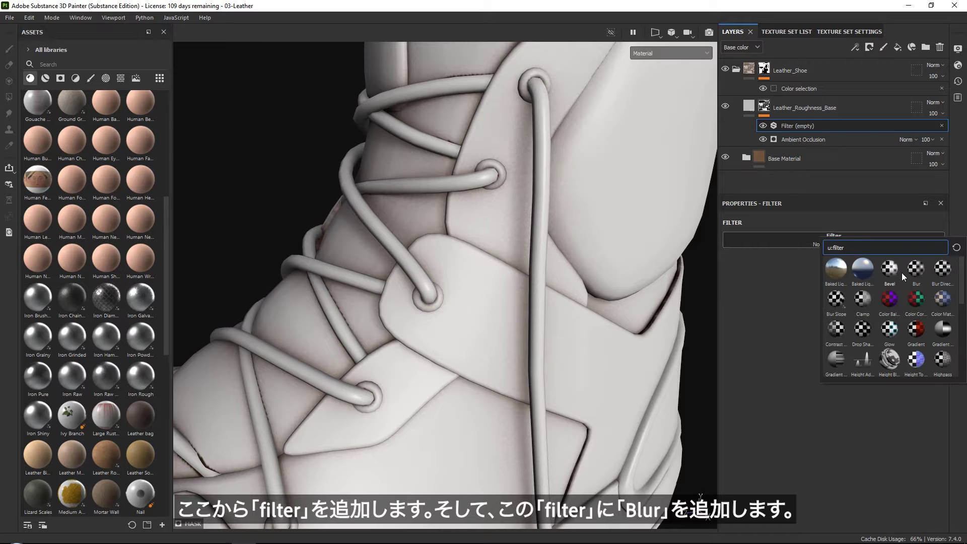
pyautogui.click(916, 269)
pyautogui.scroll(4, 481, 231)
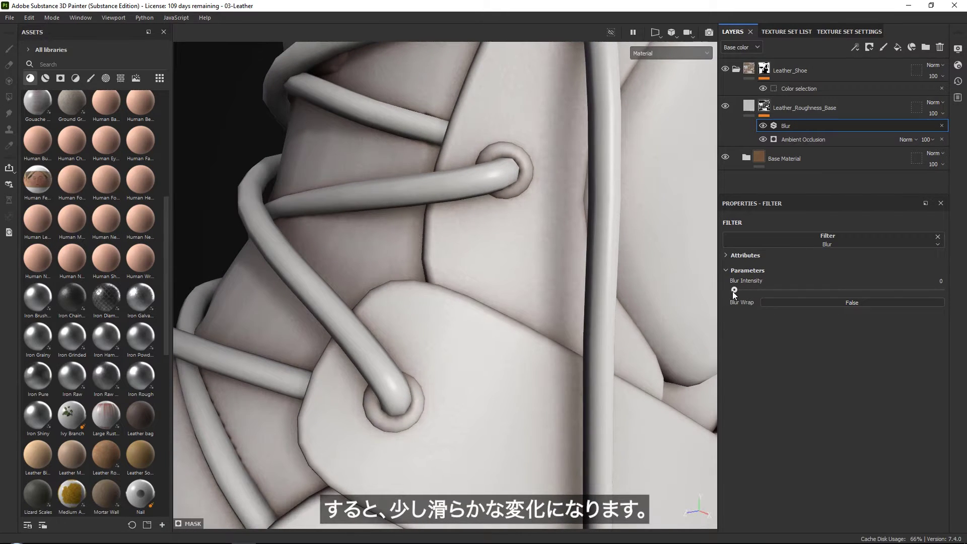
pyautogui.moveTo(740, 290); pyautogui.dragTo(752, 293)
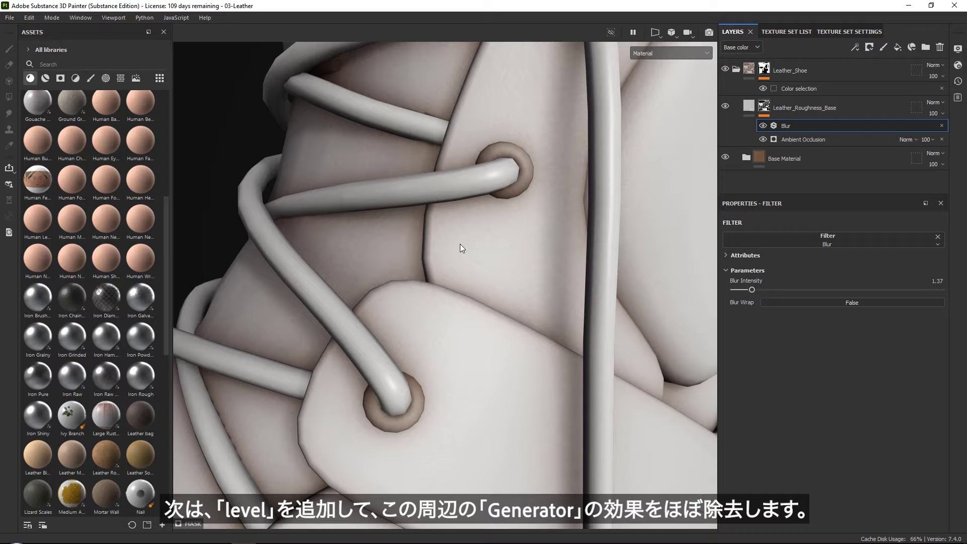
# Add a Levels effect above the Blur in the mask and raise its black input point to 0.659.
pyautogui.keyDown('alt'); pyautogui.moveTo(558, 229); pyautogui.dragTo(521, 223); pyautogui.keyUp('alt')
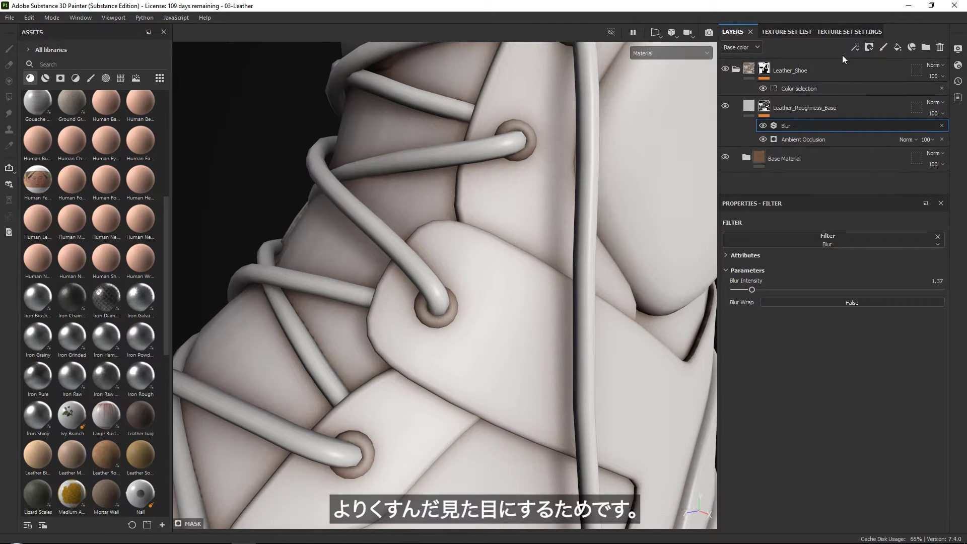
pyautogui.click(853, 44)
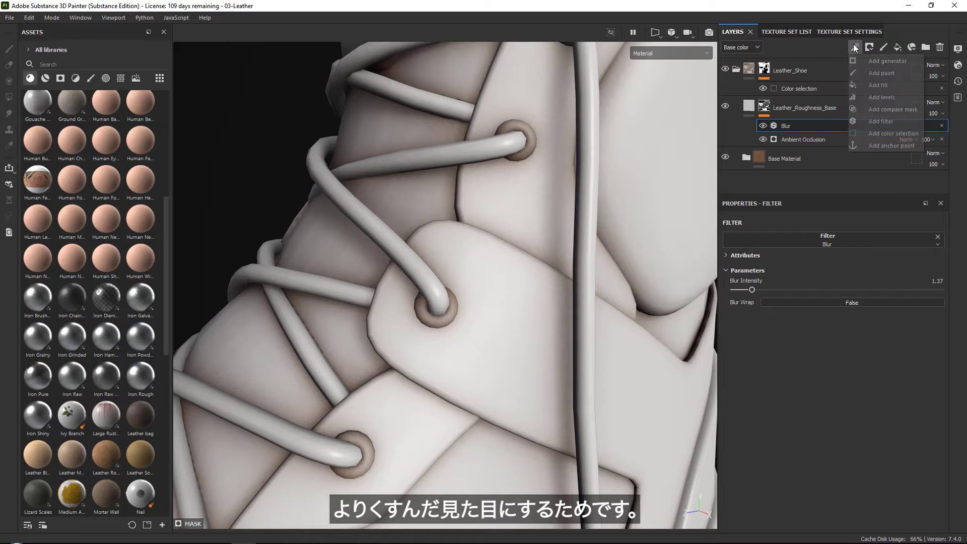
pyautogui.click(879, 98)
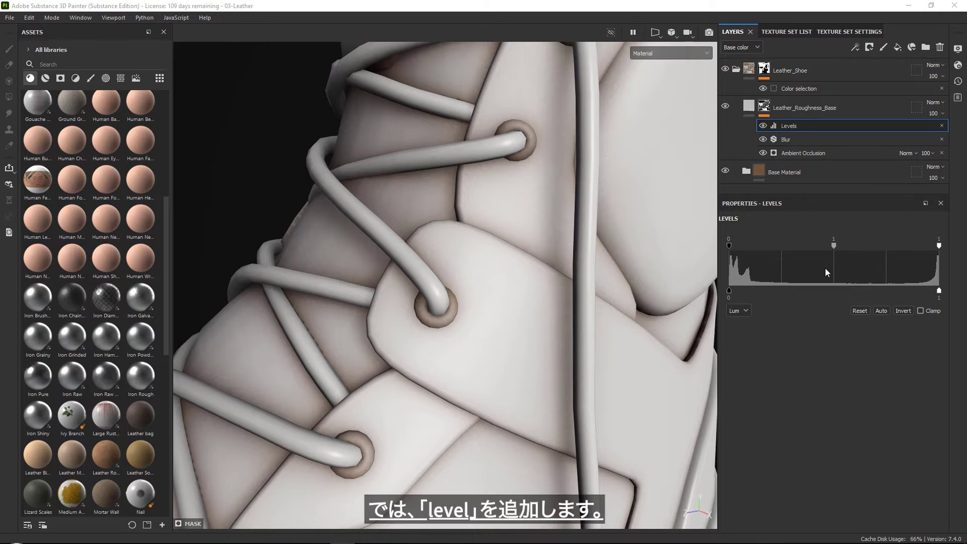
pyautogui.moveTo(730, 246); pyautogui.dragTo(867, 246)
pyautogui.scroll(-3, 516, 289)
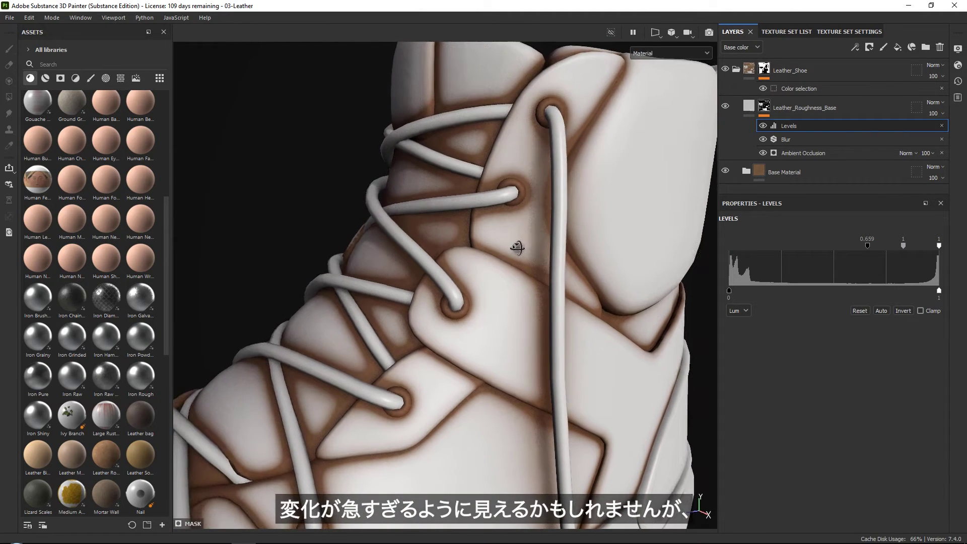
# Turn off the color channel of Leather_Roughness_Base and check the leather's sheen along the seams.
pyautogui.click(749, 107)
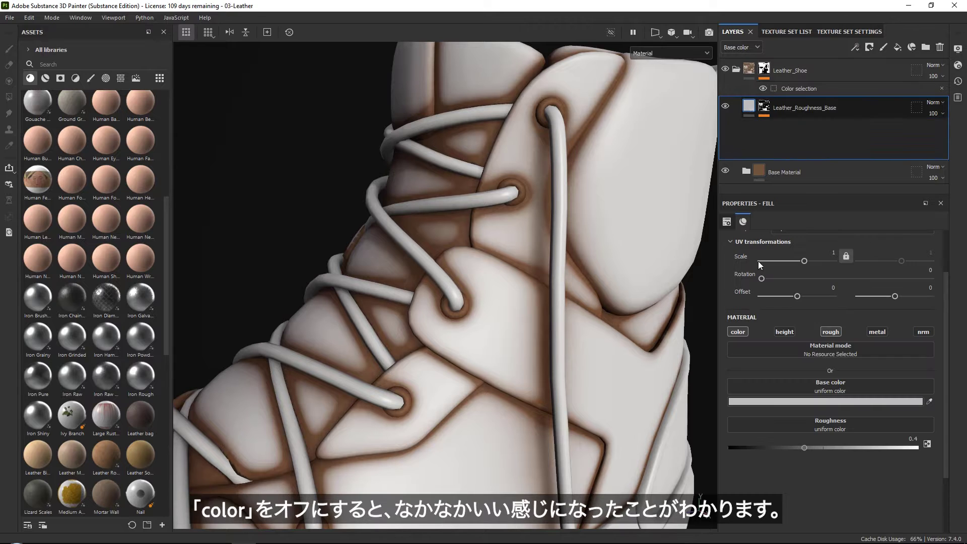
pyautogui.click(738, 332)
pyautogui.moveTo(496, 280)
pyautogui.keyDown('alt'); pyautogui.mouseDown()
pyautogui.moveTo(497, 328)
pyautogui.moveTo(500, 319)
pyautogui.moveTo(532, 369)
pyautogui.moveTo(462, 295)
pyautogui.moveTo(478, 307)
pyautogui.mouseUp(); pyautogui.keyUp('alt')
# Turn the color channel of Leather_Roughness_Base back on and inspect the occlusion behind the long hanging lace.
pyautogui.click(763, 107)
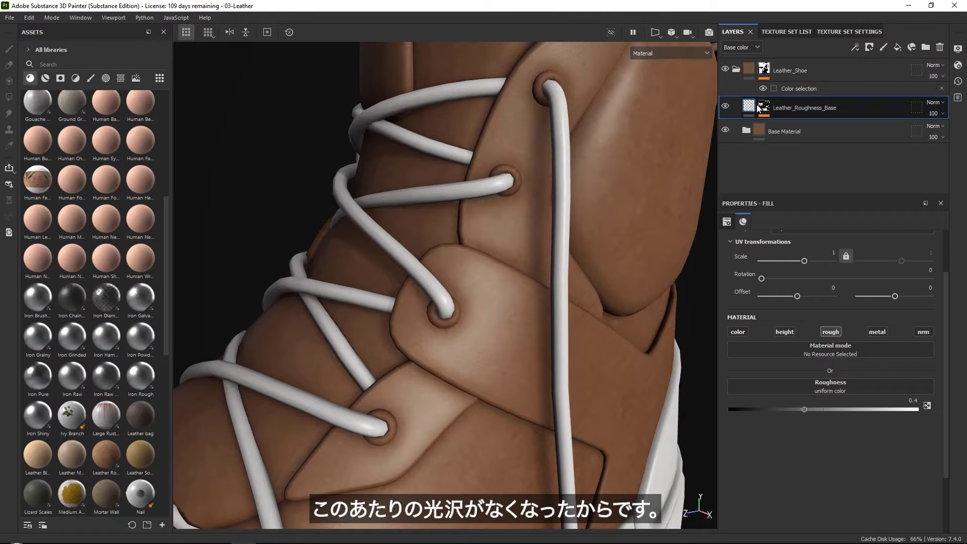
pyautogui.click(794, 127)
pyautogui.click(749, 106)
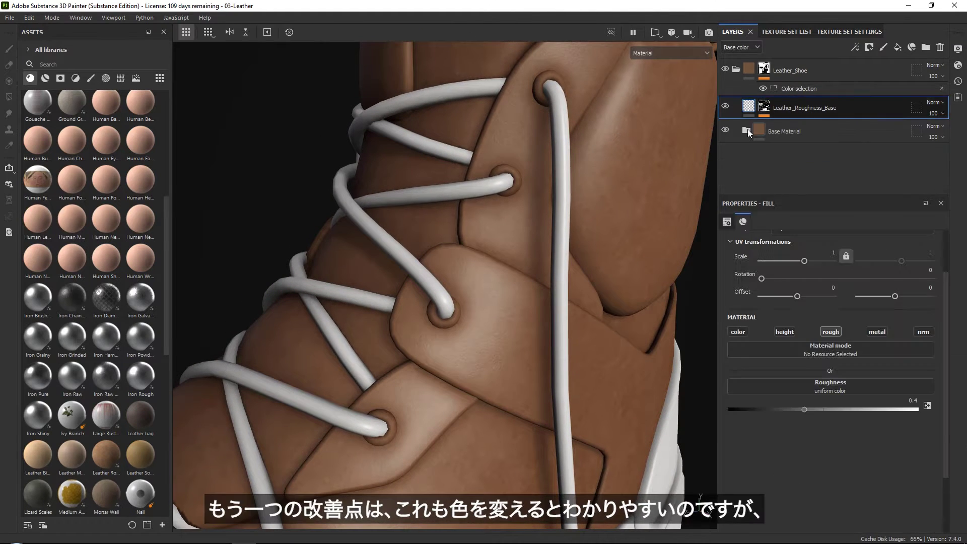
pyautogui.click(745, 332)
pyautogui.keyDown('alt'); pyautogui.moveTo(649, 282); pyautogui.dragTo(538, 276); pyautogui.keyUp('alt')
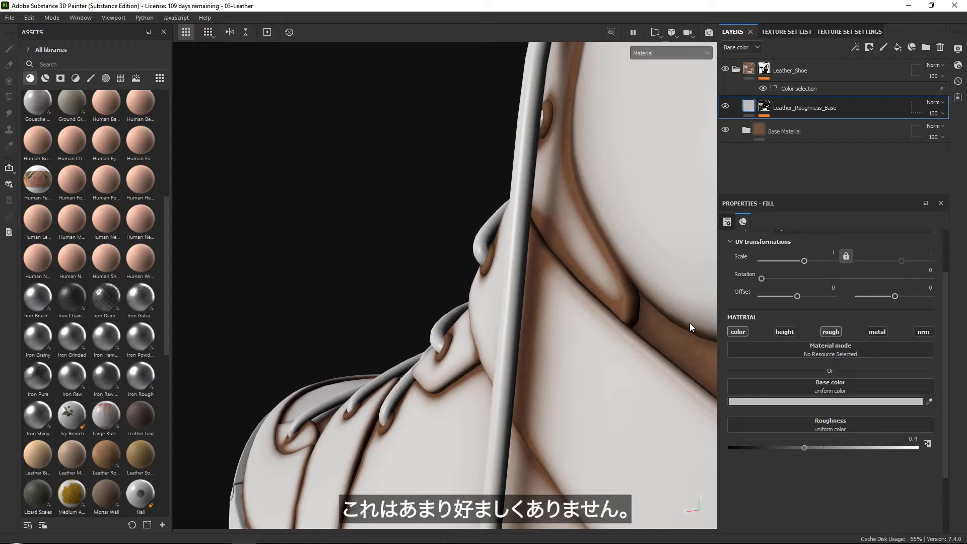
# Add a Paint effect on top of the Levels in the Leather_Roughness_Base mask.
pyautogui.click(765, 106)
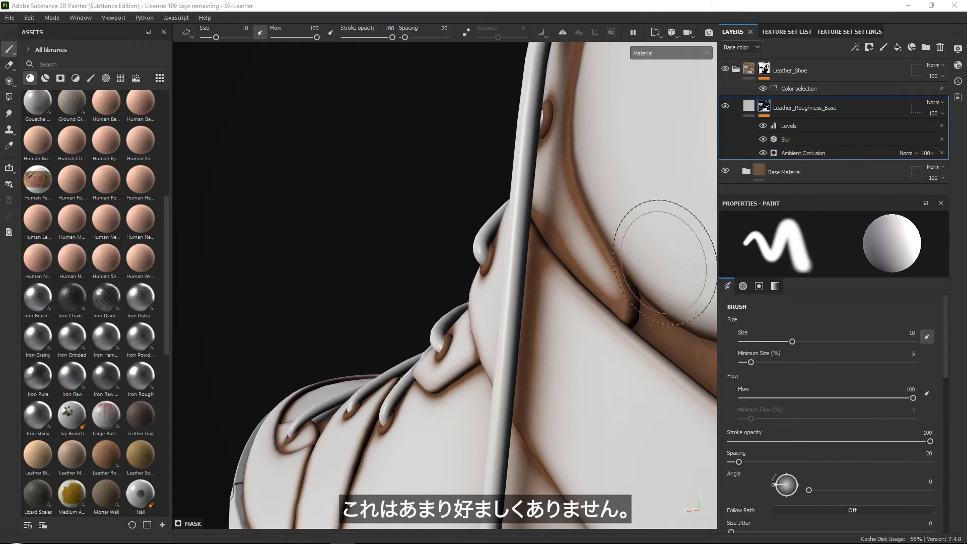
pyautogui.keyDown('alt'); pyautogui.moveTo(562, 239); pyautogui.dragTo(573, 242); pyautogui.keyUp('alt')
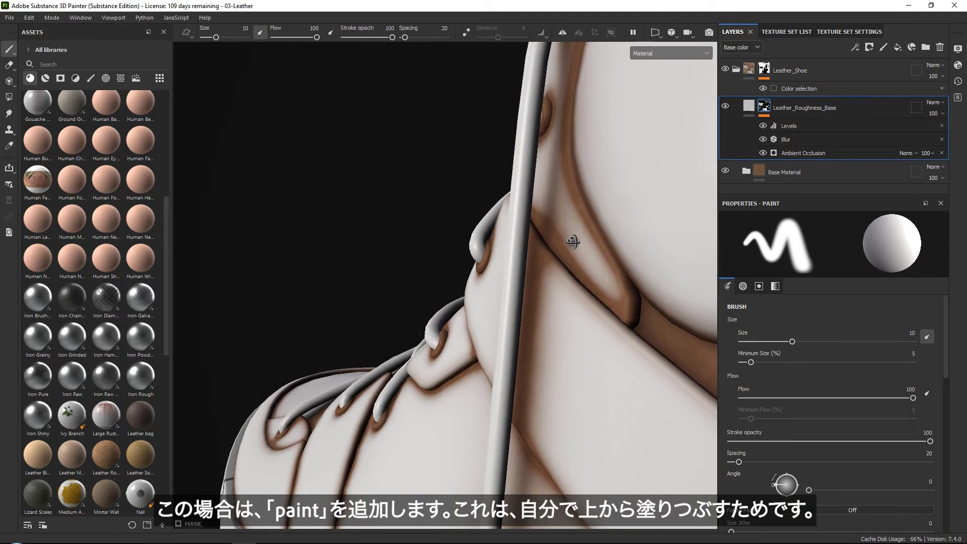
pyautogui.click(856, 46)
pyautogui.click(868, 72)
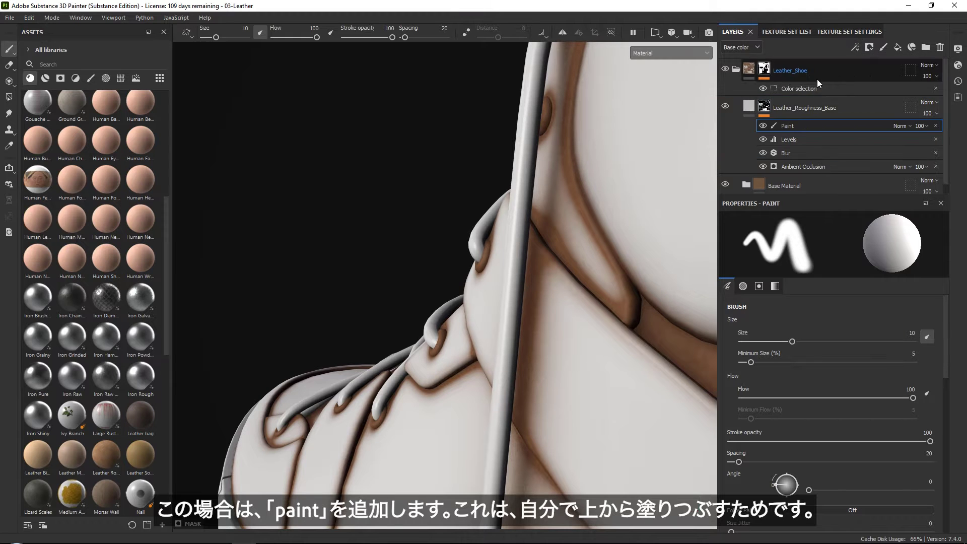
# Choose the Basic Soft brush, swap its grayscale value to black and reduce its size to 8.17.
pyautogui.click(94, 78)
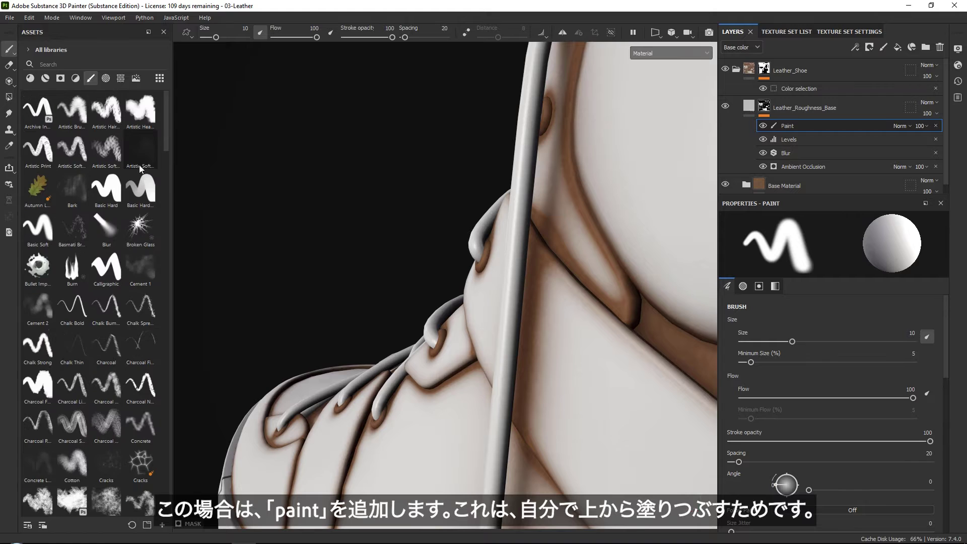
pyautogui.click(39, 230)
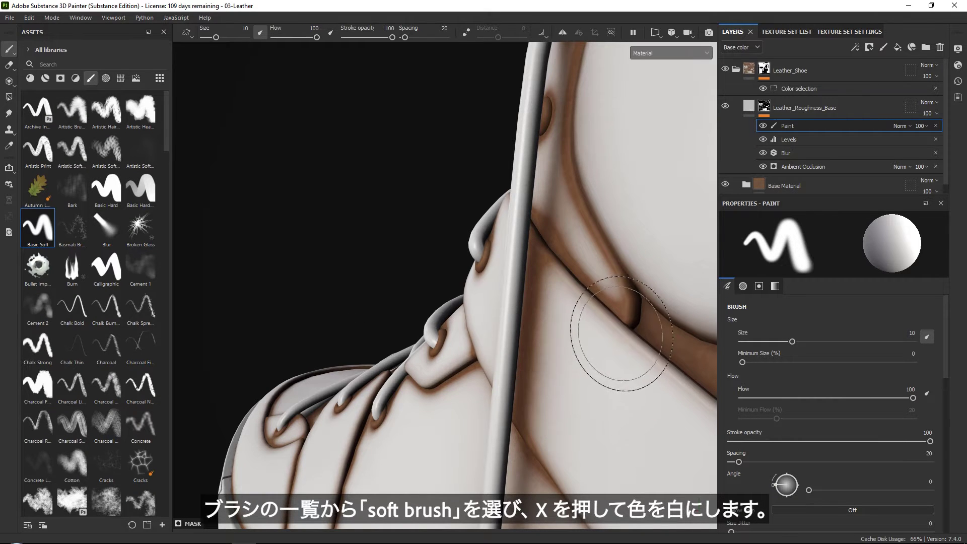
pyautogui.press('x')
pyautogui.keyDown('alt'); pyautogui.moveTo(626, 302); pyautogui.dragTo(469, 336); pyautogui.keyUp('alt')
pyautogui.keyDown('ctrl'); pyautogui.moveTo(470, 335); pyautogui.dragTo(461, 335, button='right'); pyautogui.keyUp('ctrl')
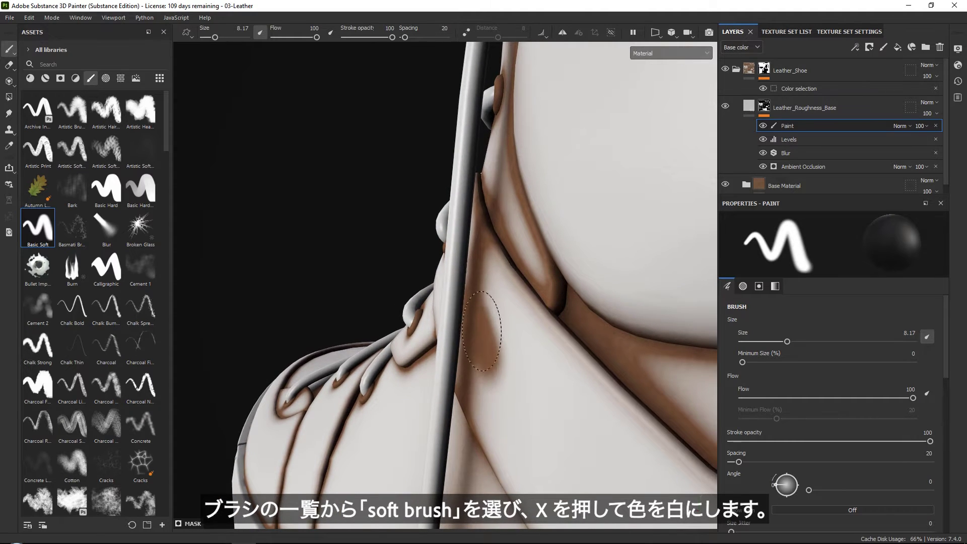
# Undo a black trial stroke, swap the brush back to white and paint out the hanging lace's shadow on the side panel.
pyautogui.moveTo(482, 331)
pyautogui.mouseDown()
pyautogui.moveTo(492, 317)
pyautogui.moveTo(473, 271)
pyautogui.moveTo(488, 307)
pyautogui.moveTo(487, 353)
pyautogui.moveTo(477, 348)
pyautogui.moveTo(500, 350)
pyautogui.mouseUp()
pyautogui.hotkey('ctrl', 'z')
pyautogui.press('x')
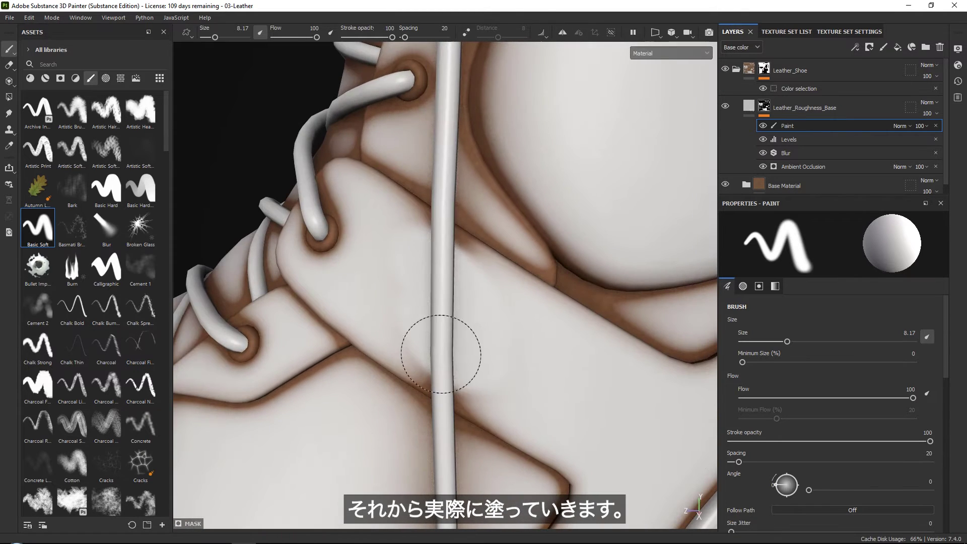
pyautogui.moveTo(441, 354)
pyautogui.mouseDown()
pyautogui.moveTo(421, 346)
pyautogui.moveTo(463, 368)
pyautogui.mouseUp()
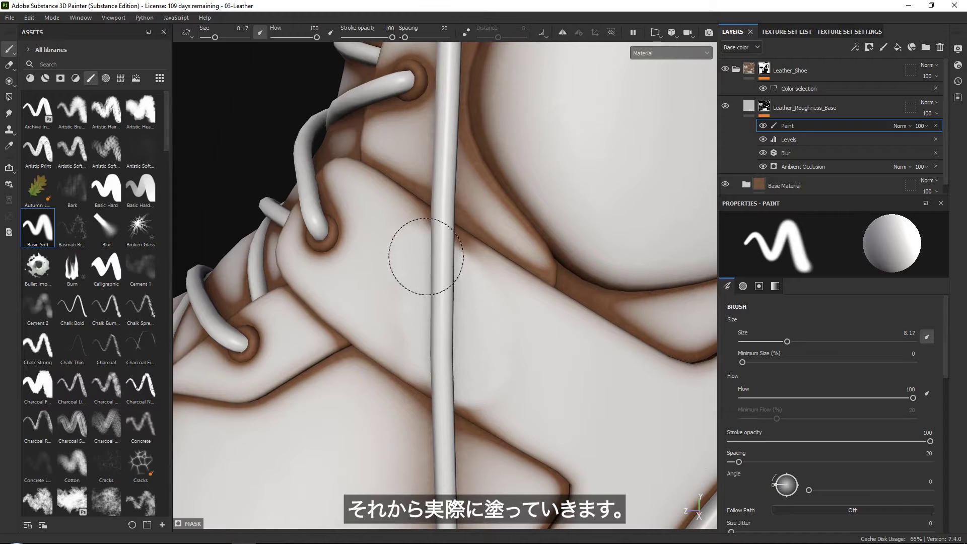
pyautogui.moveTo(426, 256)
pyautogui.mouseDown()
pyautogui.moveTo(443, 258)
pyautogui.moveTo(426, 256)
pyautogui.mouseUp()
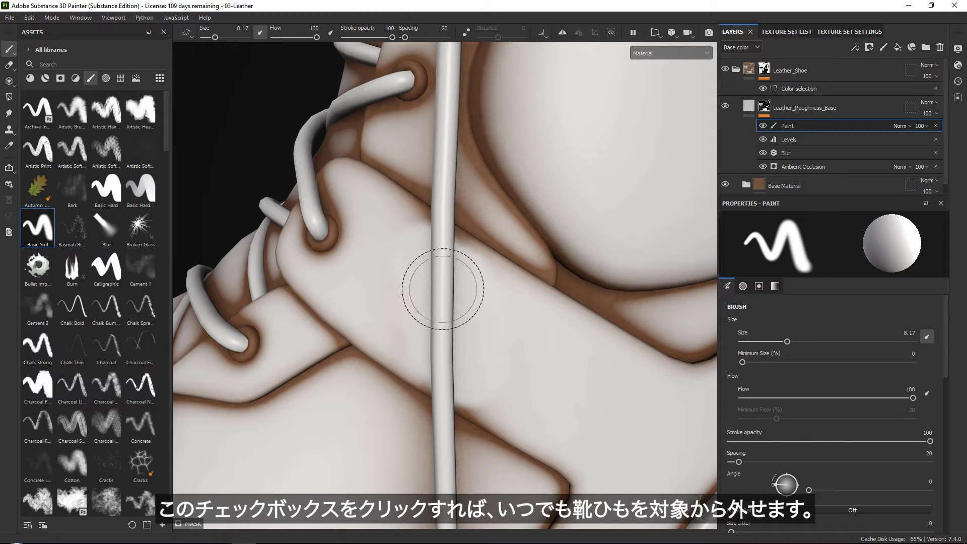
# Exclude the Laces mesh from the Leather_Roughness_Base geometry mask and return to the Paint effect.
pyautogui.click(911, 111)
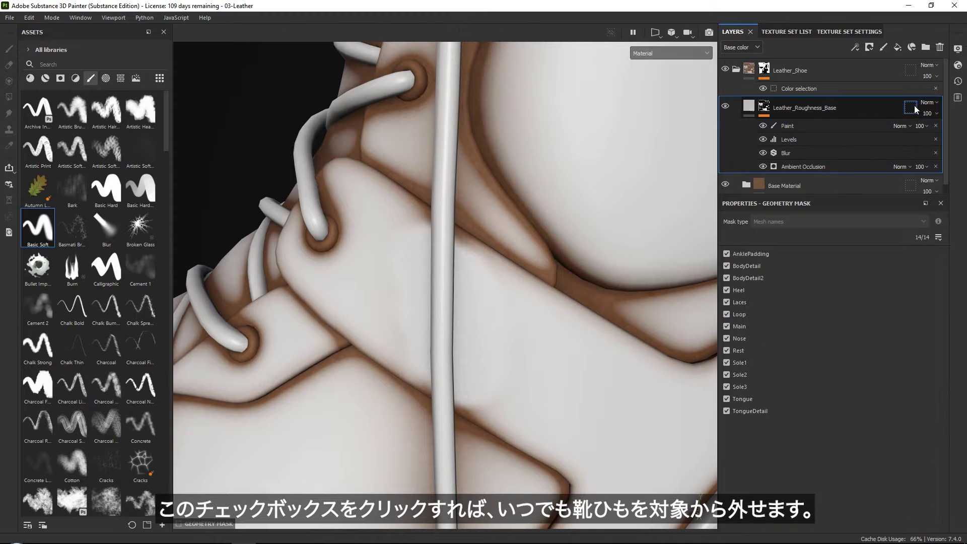
pyautogui.click(727, 302)
pyautogui.click(806, 125)
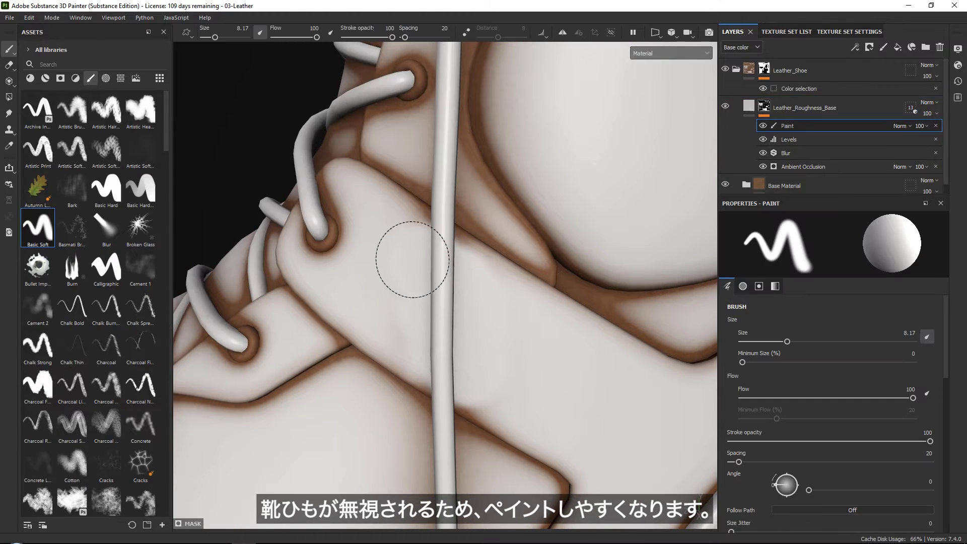
# Review the painted areas around the shoe and disable the color channel on the Leather_Roughness_Base fill.
pyautogui.moveTo(443, 346); pyautogui.dragTo(421, 430, button='middle')
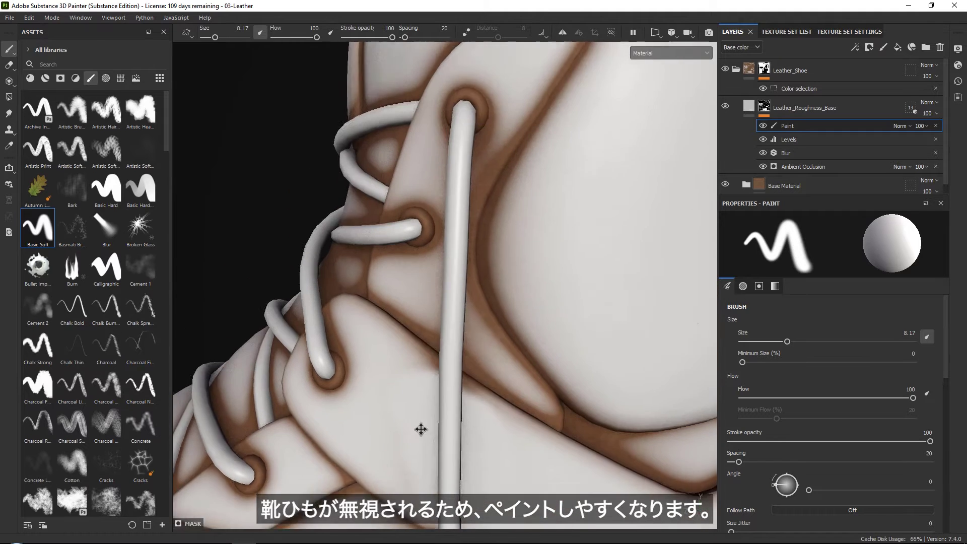
pyautogui.moveTo(421, 429)
pyautogui.keyDown('alt'); pyautogui.mouseDown()
pyautogui.moveTo(449, 259)
pyautogui.moveTo(503, 406)
pyautogui.moveTo(671, 283)
pyautogui.moveTo(500, 272)
pyautogui.moveTo(442, 117)
pyautogui.moveTo(477, 302)
pyautogui.moveTo(580, 282)
pyautogui.moveTo(582, 307)
pyautogui.moveTo(579, 192)
pyautogui.moveTo(439, 282)
pyautogui.mouseUp(); pyautogui.keyUp('alt')
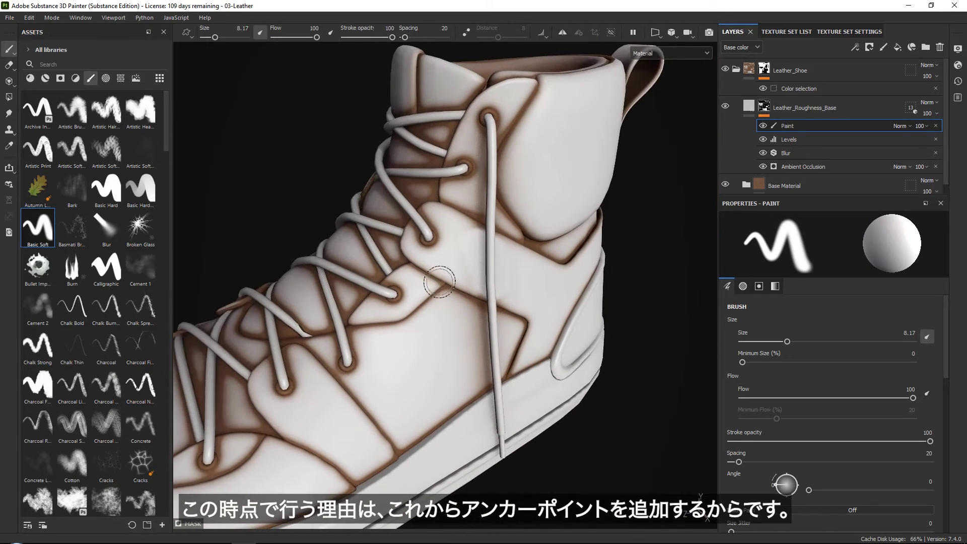
pyautogui.keyDown('alt'); pyautogui.moveTo(520, 227); pyautogui.dragTo(479, 380, button='right'); pyautogui.keyUp('alt')
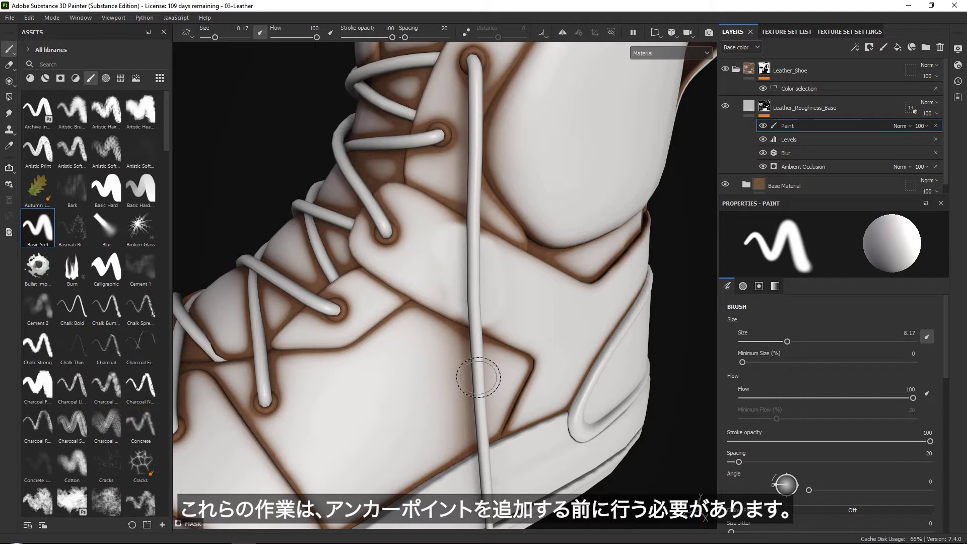
pyautogui.click(745, 103)
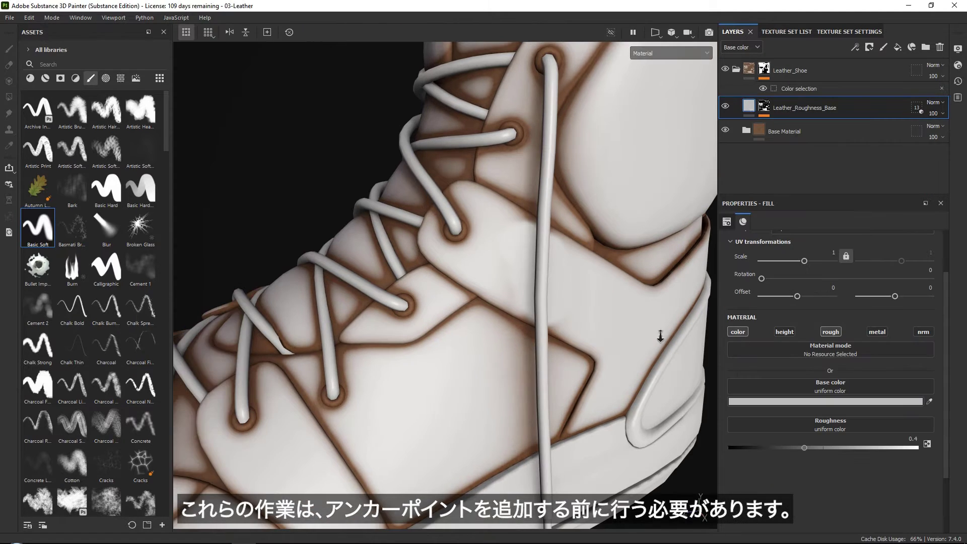
pyautogui.keyDown('alt'); pyautogui.moveTo(660, 336); pyautogui.dragTo(765, 329, button='right'); pyautogui.keyUp('alt')
pyautogui.click(735, 332)
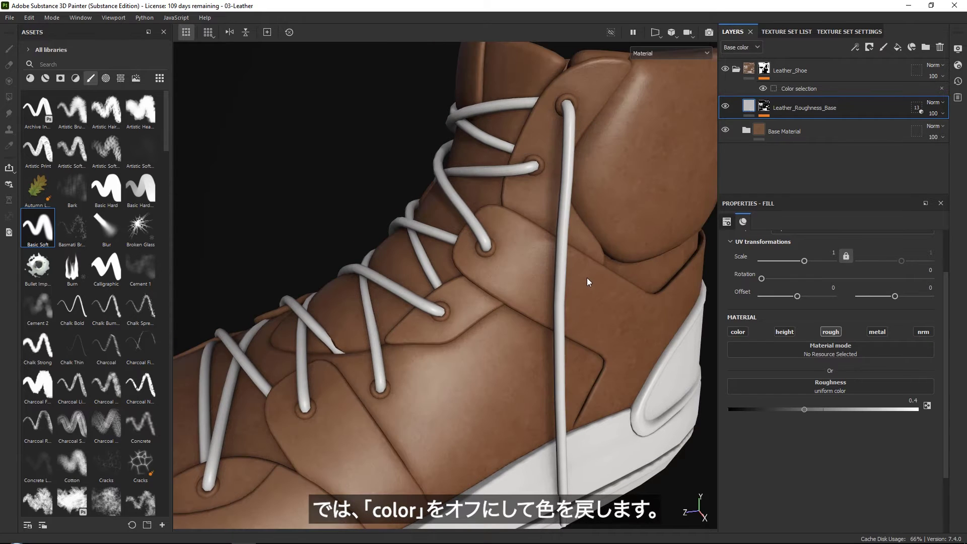
# Add an anchor point at the top of the Leather_Roughness_Base mask stack.
pyautogui.click(763, 109)
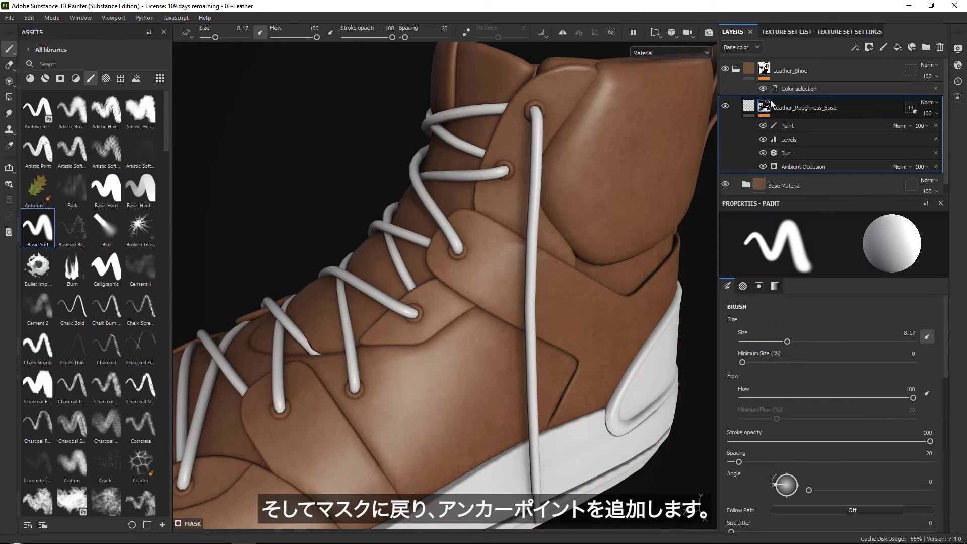
pyautogui.click(855, 48)
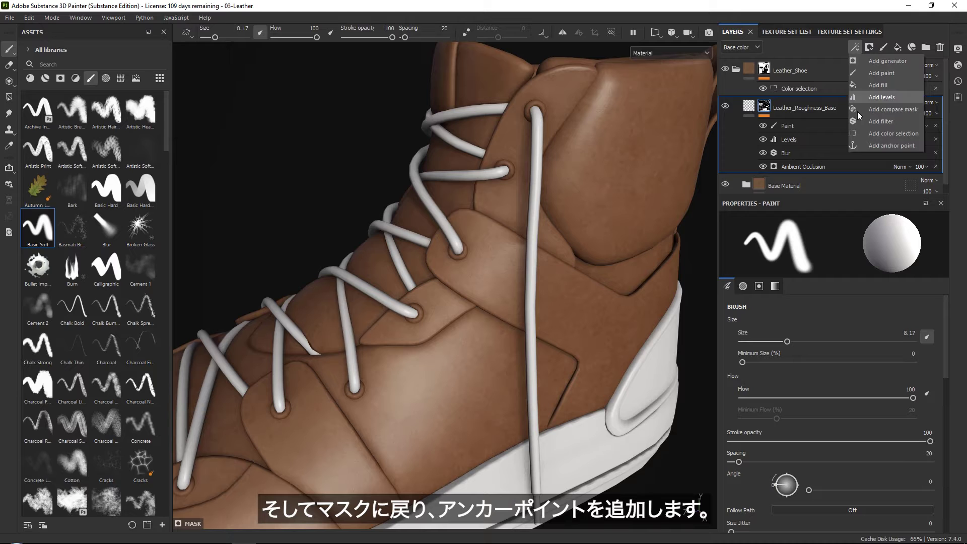
pyautogui.click(876, 144)
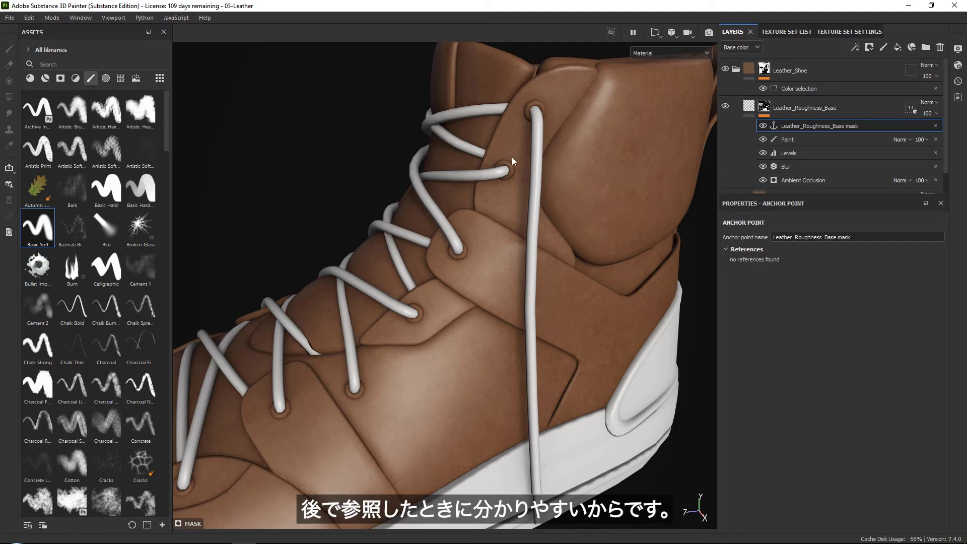
pyautogui.keyDown('alt'); pyautogui.moveTo(514, 234); pyautogui.dragTo(543, 177); pyautogui.keyUp('alt')
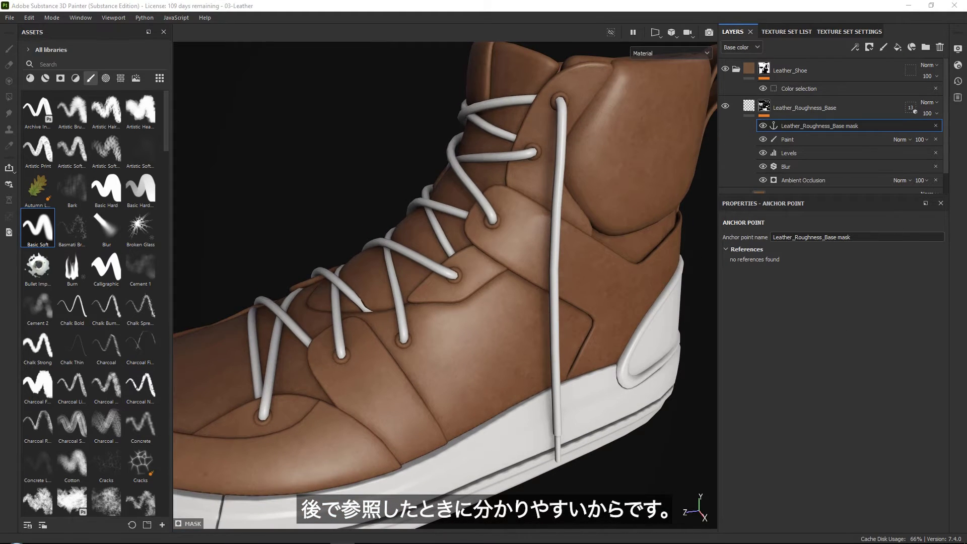
# Create a new folder directly above the Leather_Roughness_Base layer and name it Leather_Details.
pyautogui.moveTo(794, 193); pyautogui.dragTo(795, 277)
pyautogui.scroll(-5, 558, 300)
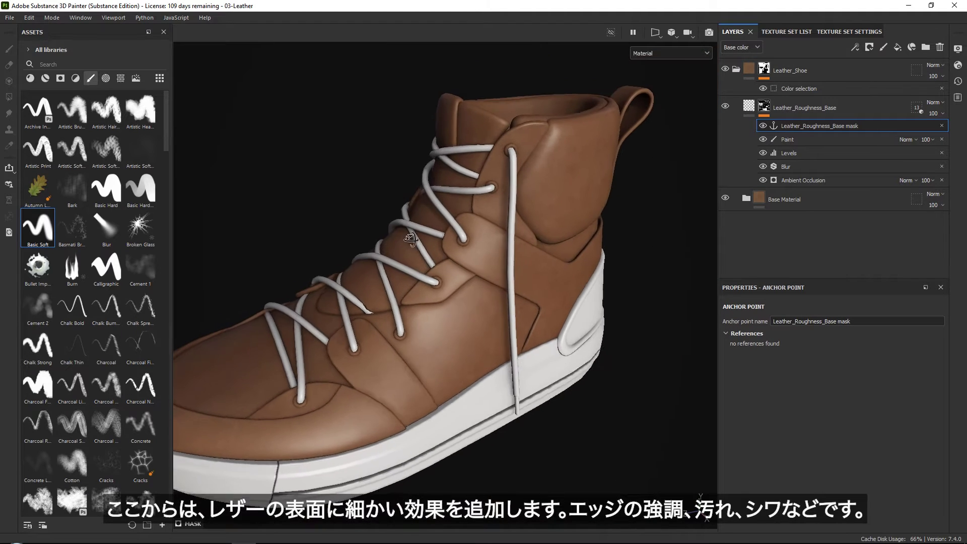
pyautogui.keyDown('alt'); pyautogui.moveTo(557, 300); pyautogui.dragTo(460, 255); pyautogui.keyUp('alt')
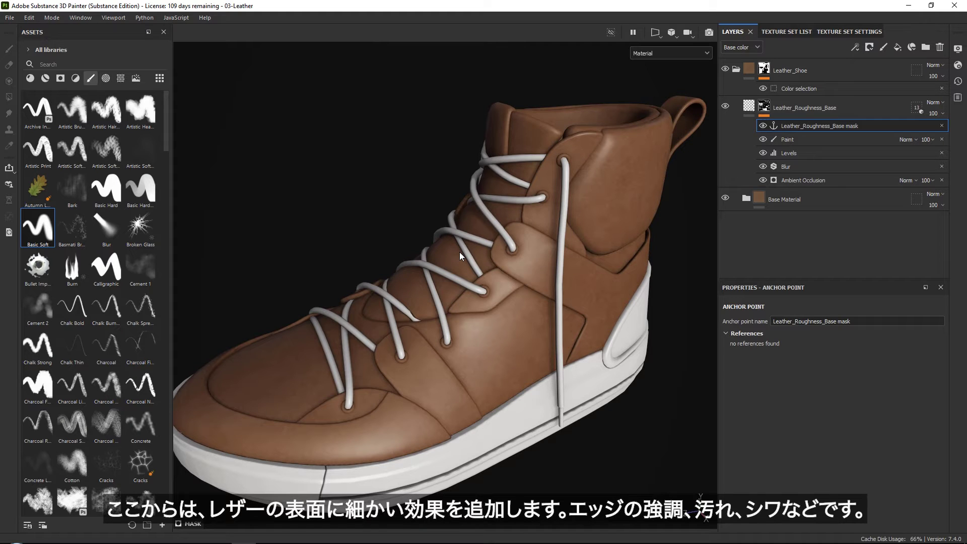
pyautogui.click(852, 113)
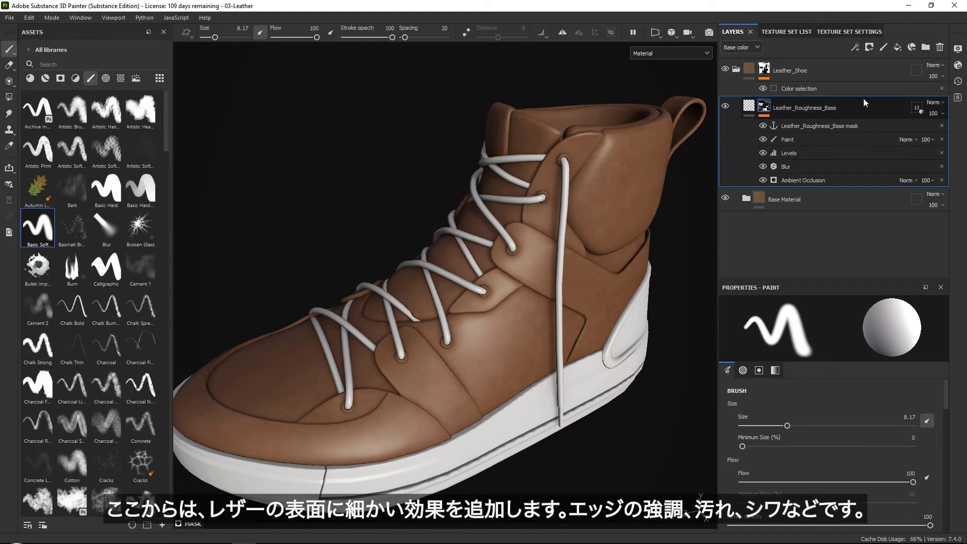
pyautogui.click(926, 47)
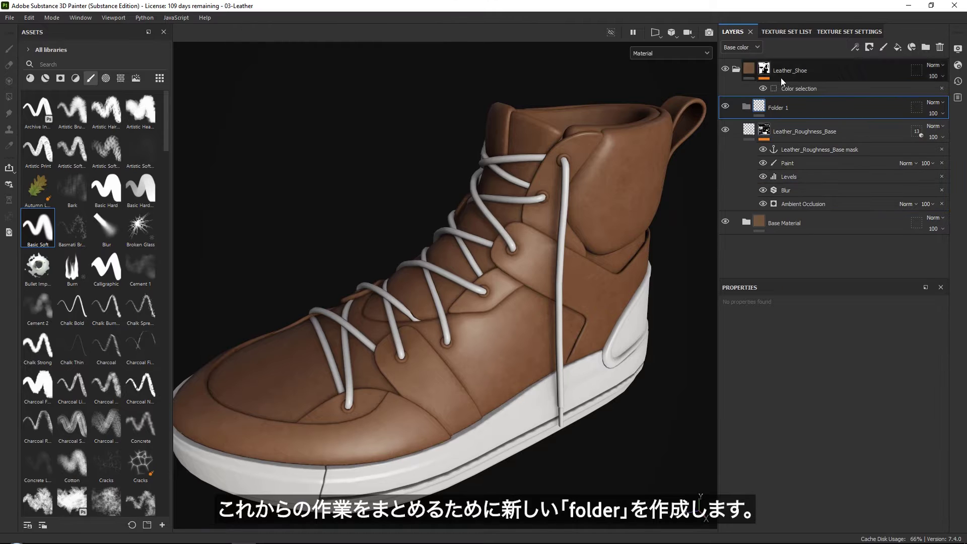
pyautogui.doubleClick(781, 110)
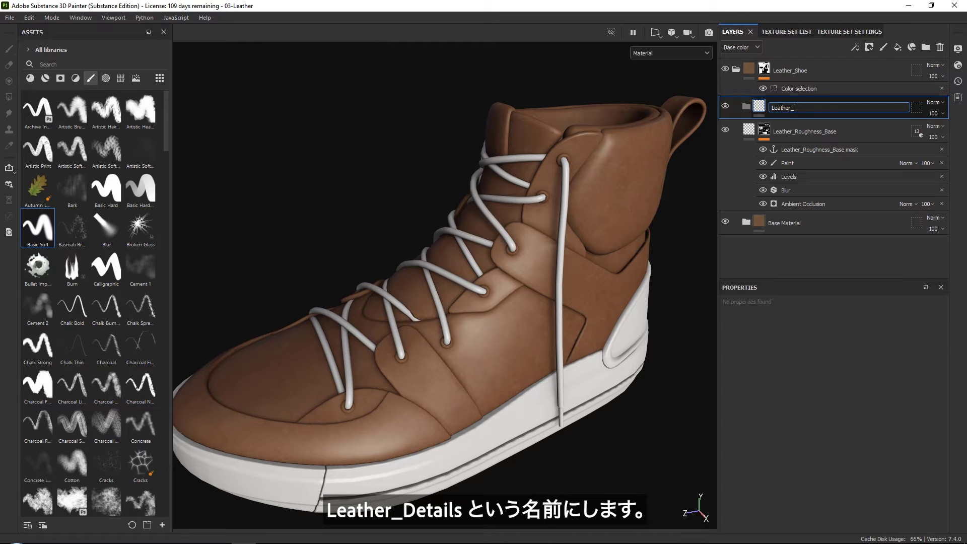
pyautogui.write('Leather_Details')
pyautogui.press('Return')
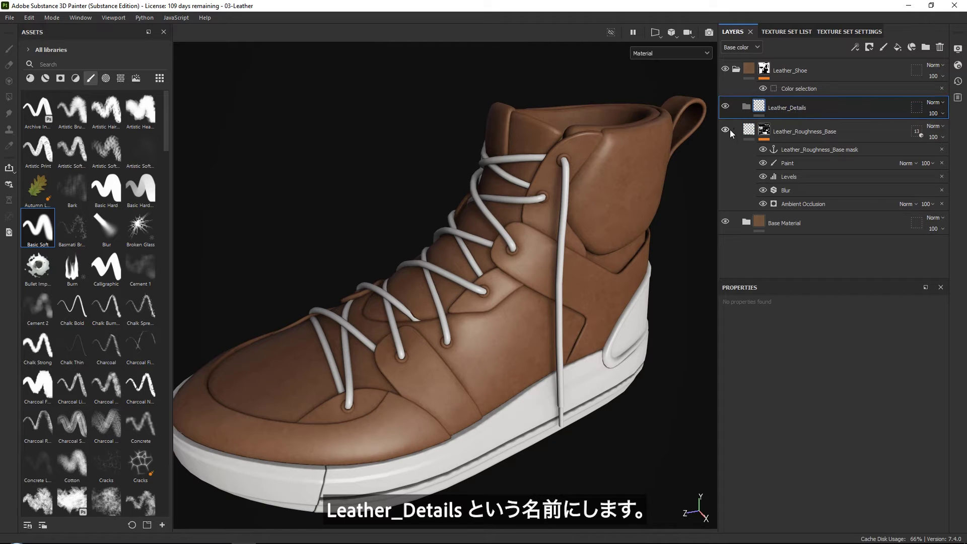
# Collapse the Leather_Roughness_Base effects and add a fill layer named Edge_Highlights inside the Leather_Details folder.
pyautogui.moveTo(751, 131); pyautogui.dragTo(826, 110)
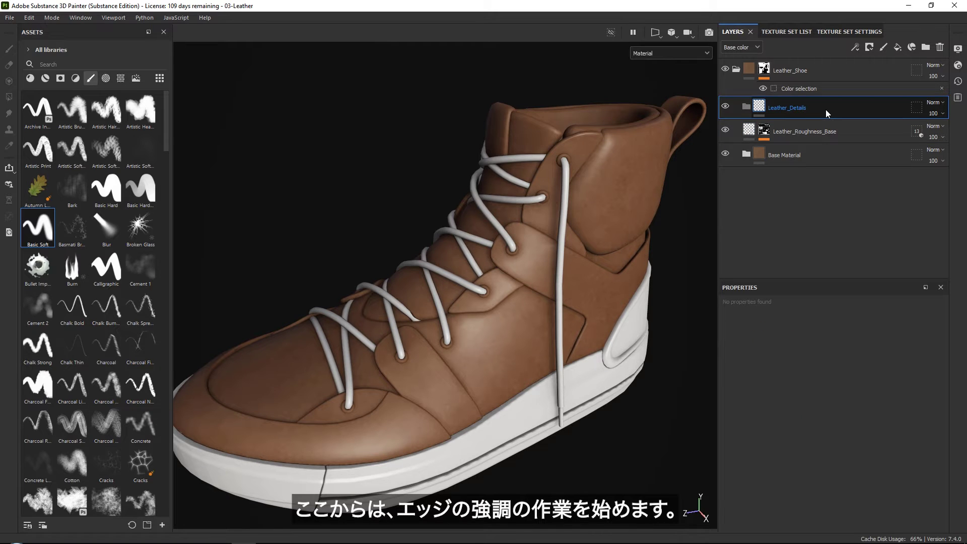
pyautogui.click(898, 47)
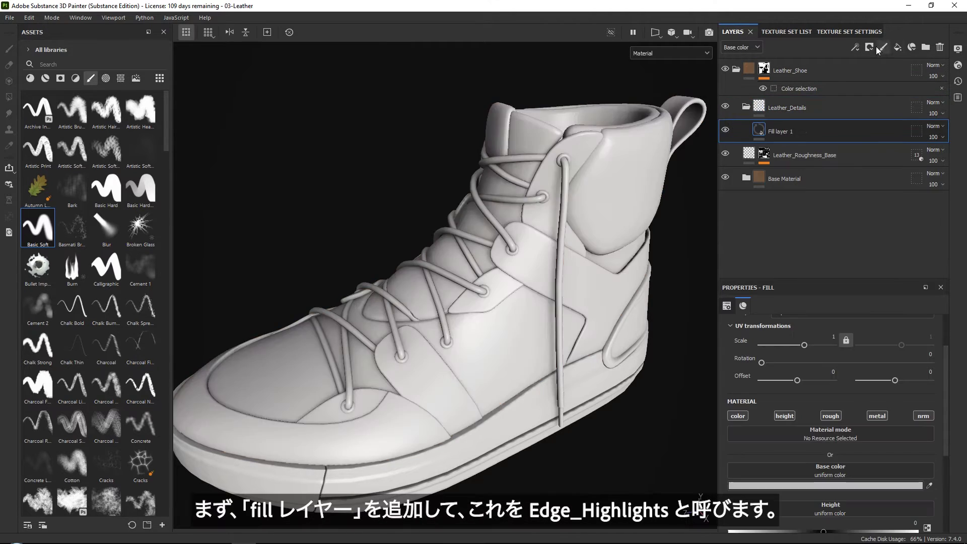
pyautogui.doubleClick(788, 133)
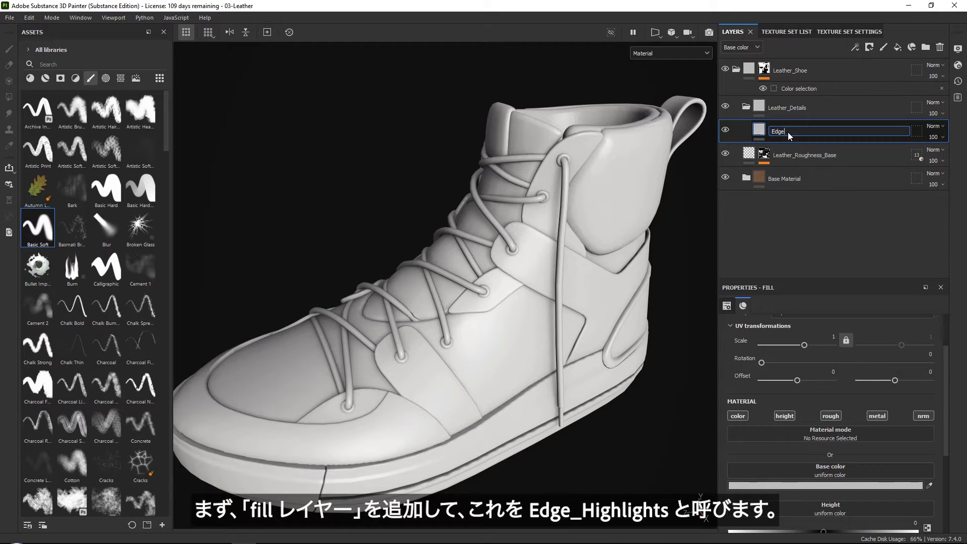
pyautogui.write('Edge_Highlights')
pyautogui.press('Return')
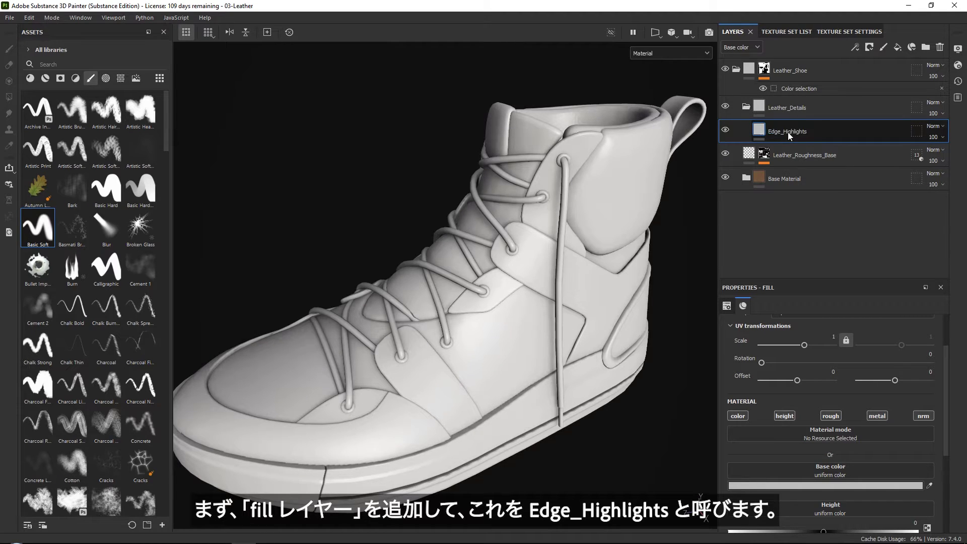
# Disable the height, metal and nrm channels on the Edge_Highlights fill, keeping only color and rough.
pyautogui.moveTo(780, 279); pyautogui.dragTo(776, 224)
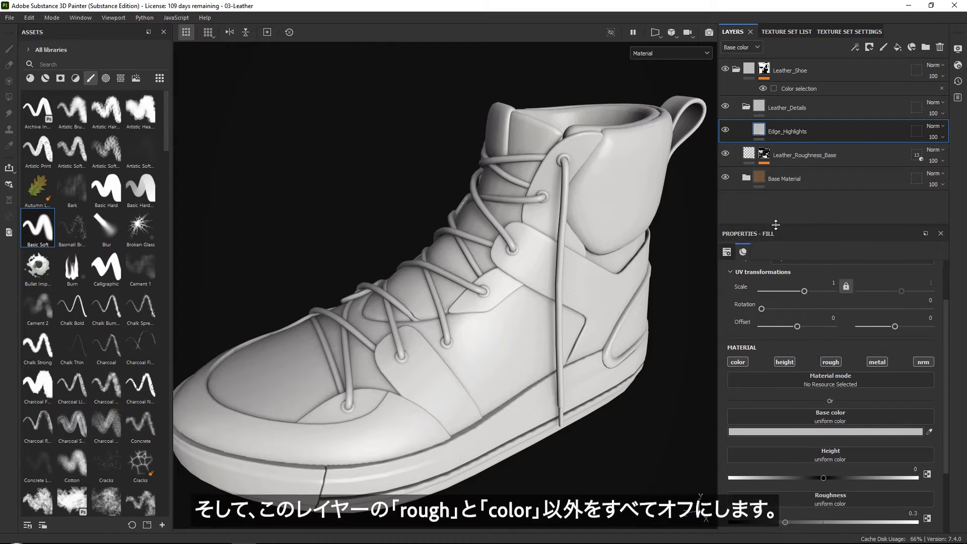
pyautogui.scroll(-2, 782, 359)
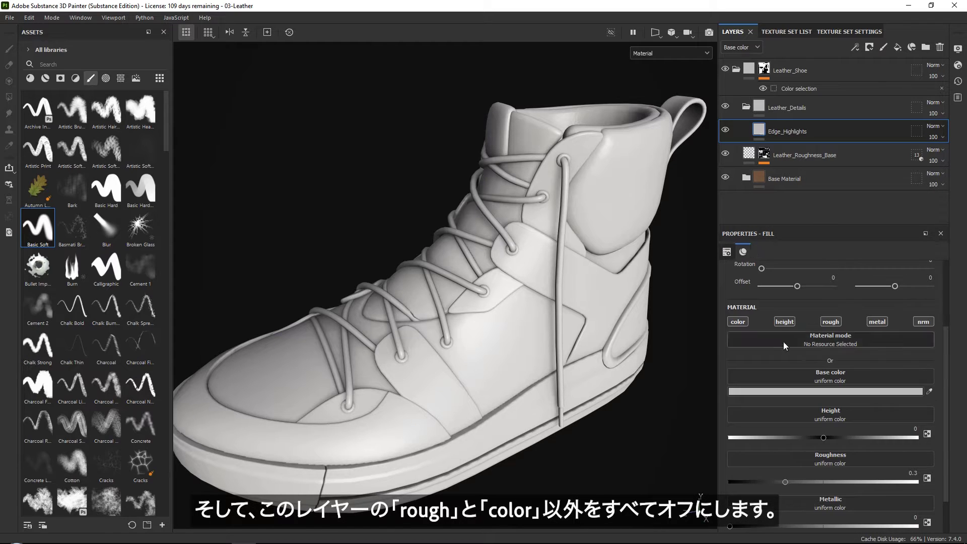
pyautogui.click(784, 322)
pyautogui.click(877, 321)
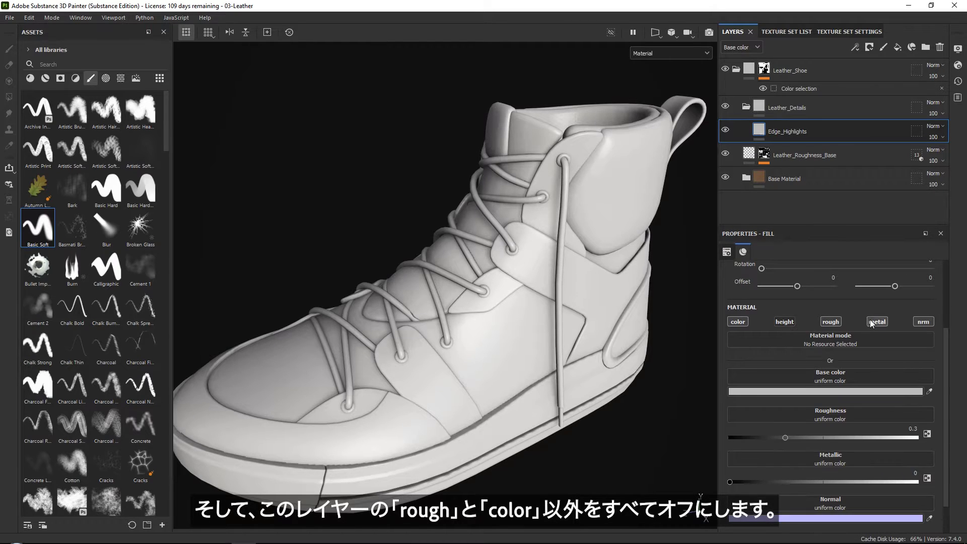
pyautogui.click(929, 322)
# Add a black mask to the Edge_Highlights layer.
pyautogui.keyDown('alt'); pyautogui.moveTo(564, 297); pyautogui.dragTo(568, 216, button='middle'); pyautogui.keyUp('alt')
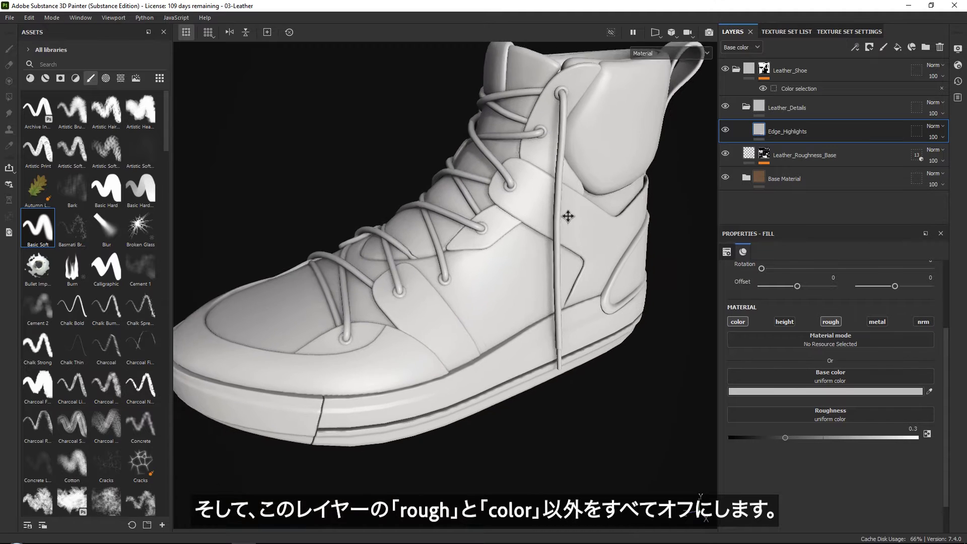
pyautogui.keyDown('alt'); pyautogui.moveTo(568, 216); pyautogui.dragTo(606, 278, button='right'); pyautogui.keyUp('alt')
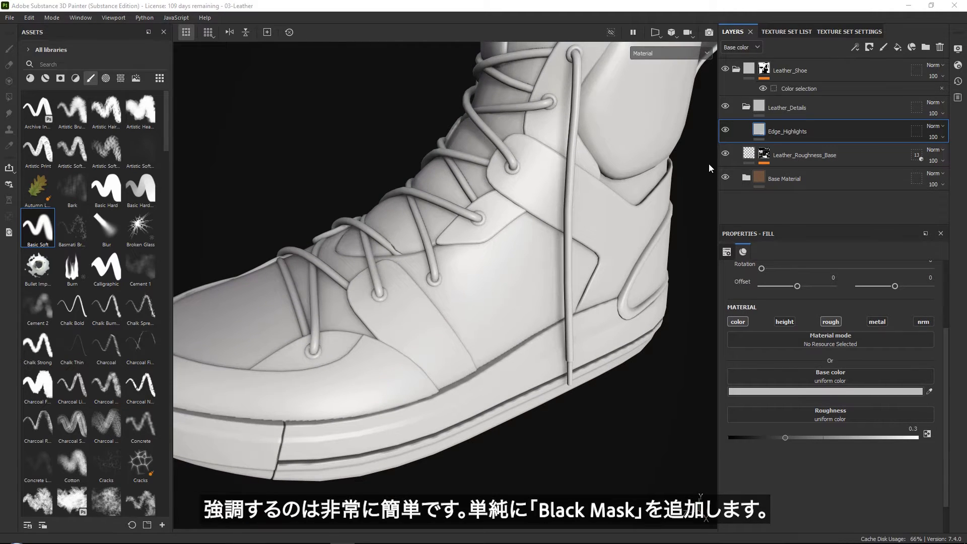
pyautogui.click(869, 47)
pyautogui.click(890, 77)
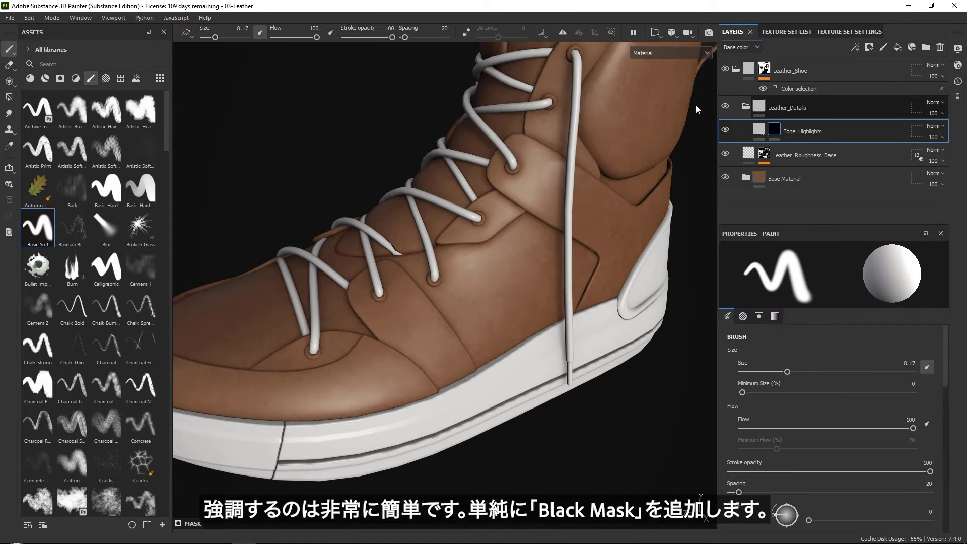
# Find the Edges Dusty smart mask in the asset library and apply it to the Edge_Highlights layer.
pyautogui.click(47, 78)
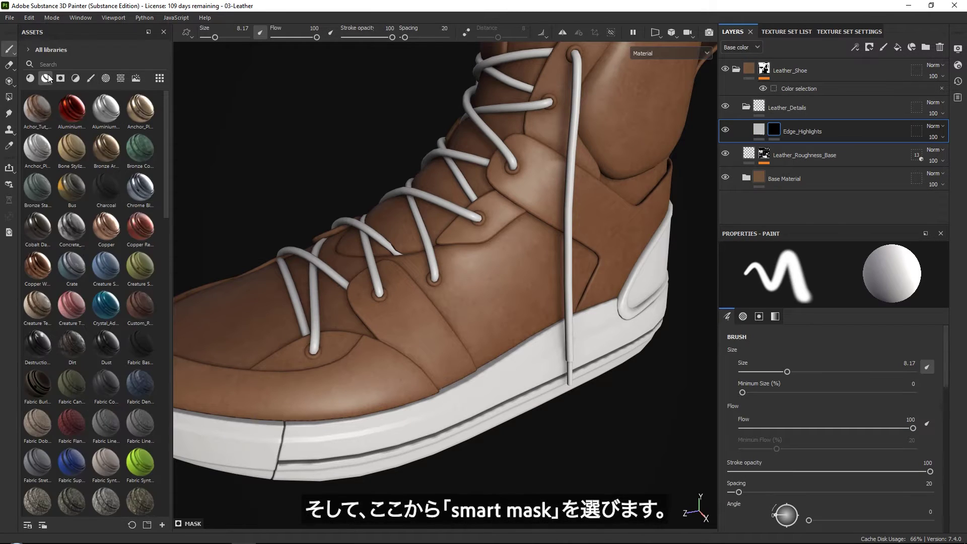
pyautogui.click(61, 78)
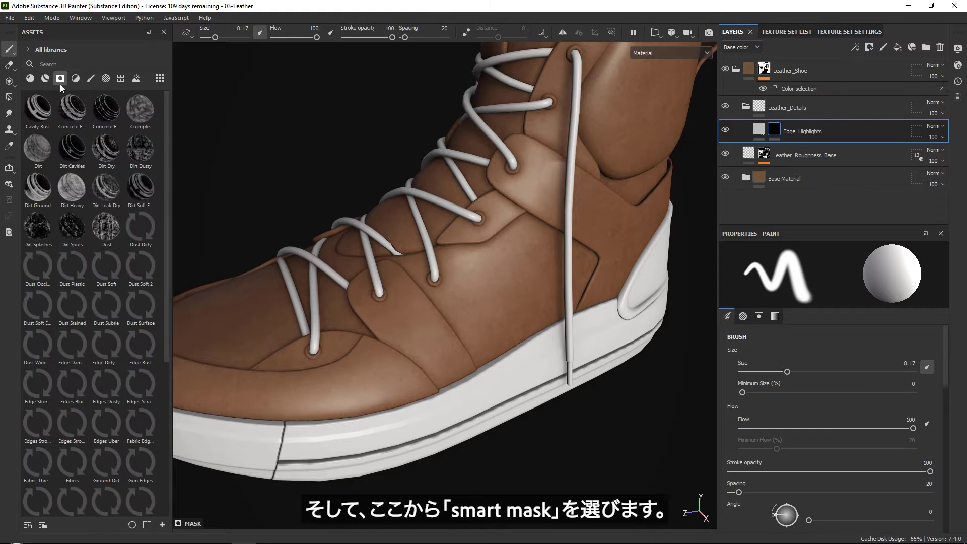
pyautogui.moveTo(165, 112); pyautogui.dragTo(166, 224)
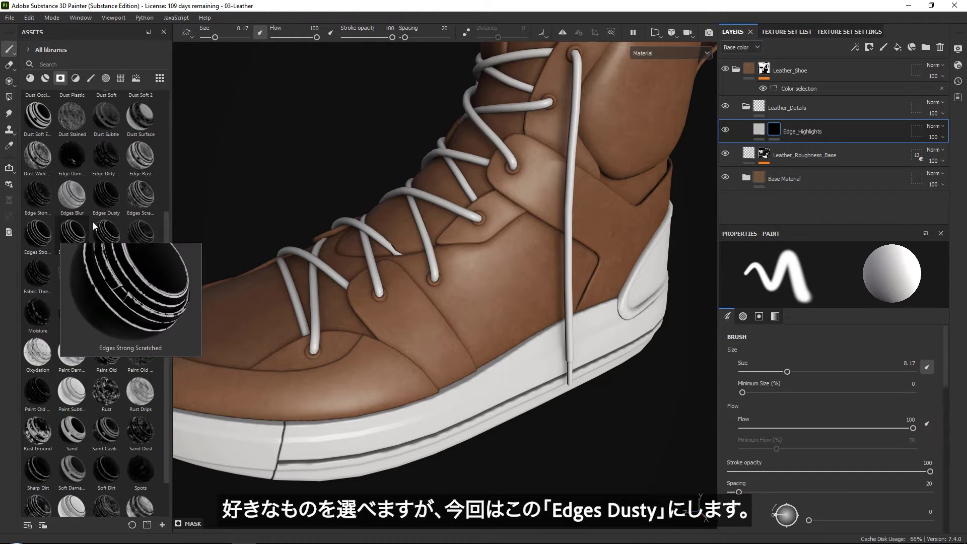
pyautogui.moveTo(107, 196); pyautogui.dragTo(814, 131)
pyautogui.keyDown('alt'); pyautogui.moveTo(420, 240); pyautogui.dragTo(453, 242); pyautogui.keyUp('alt')
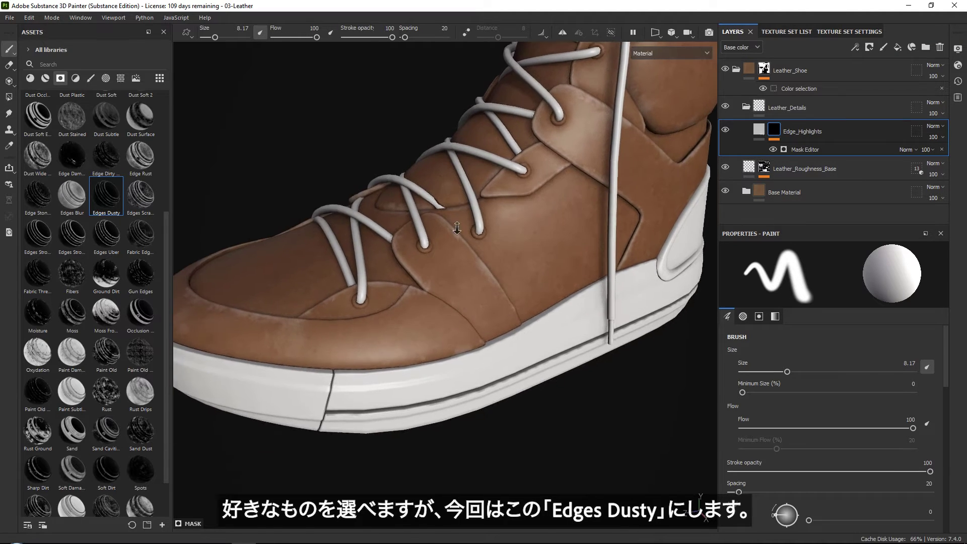
pyautogui.scroll(5, 468, 240)
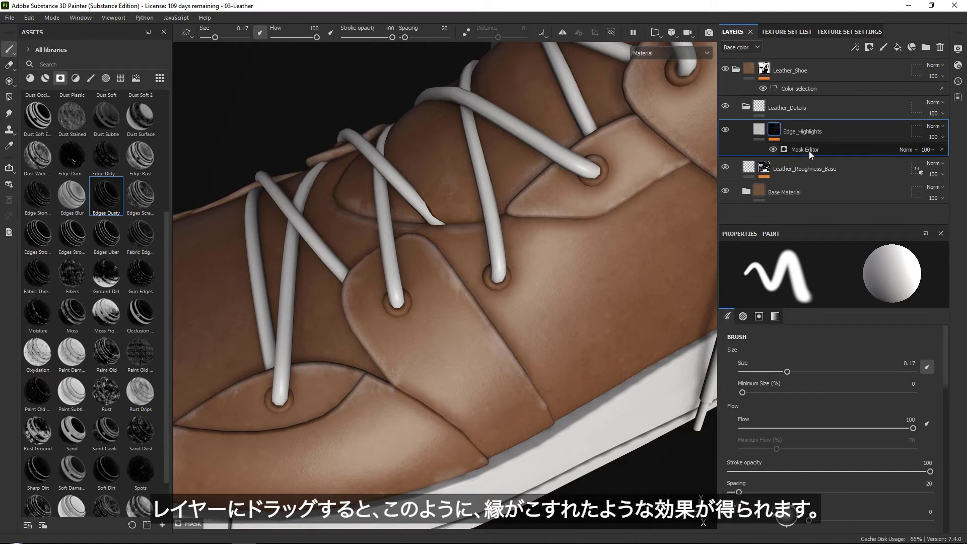
# Set the Global Balance of the Edge_Highlights Mask Editor to 0.61 and check the worn edges on the shoe.
pyautogui.moveTo(835, 355)
pyautogui.mouseDown()
pyautogui.moveTo(856, 355)
pyautogui.moveTo(848, 356)
pyautogui.mouseUp()
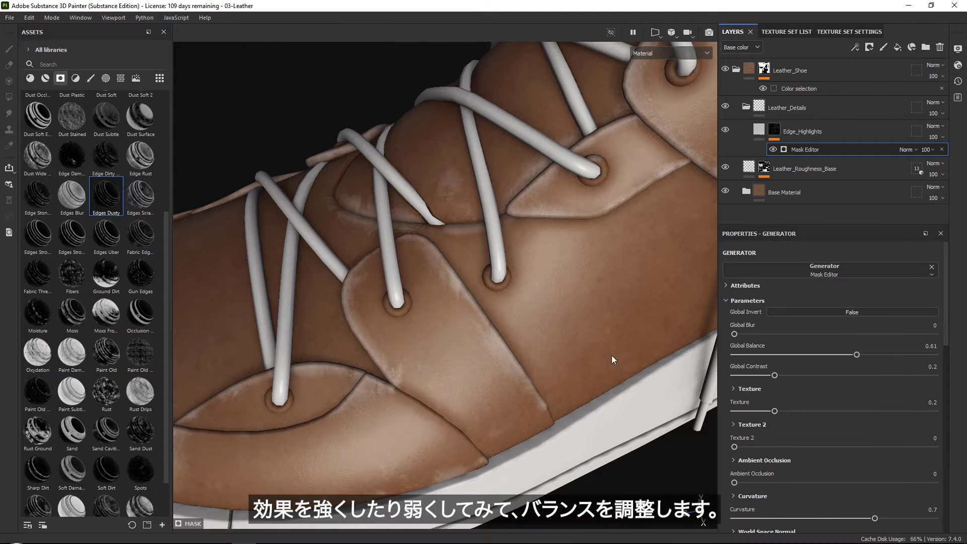
pyautogui.keyDown('alt'); pyautogui.moveTo(612, 355); pyautogui.dragTo(467, 176); pyautogui.keyUp('alt')
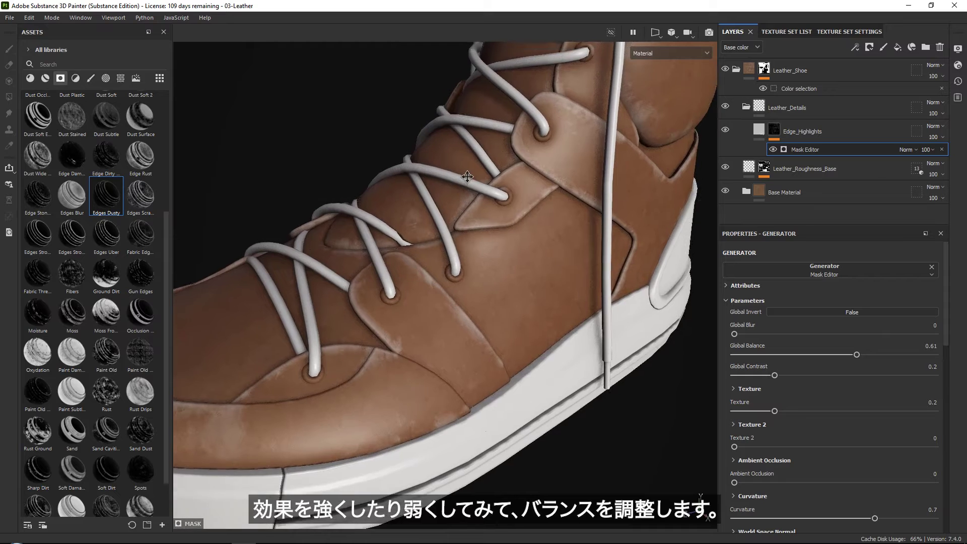
pyautogui.keyDown('alt'); pyautogui.moveTo(467, 176); pyautogui.dragTo(681, 171, button='right'); pyautogui.keyUp('alt')
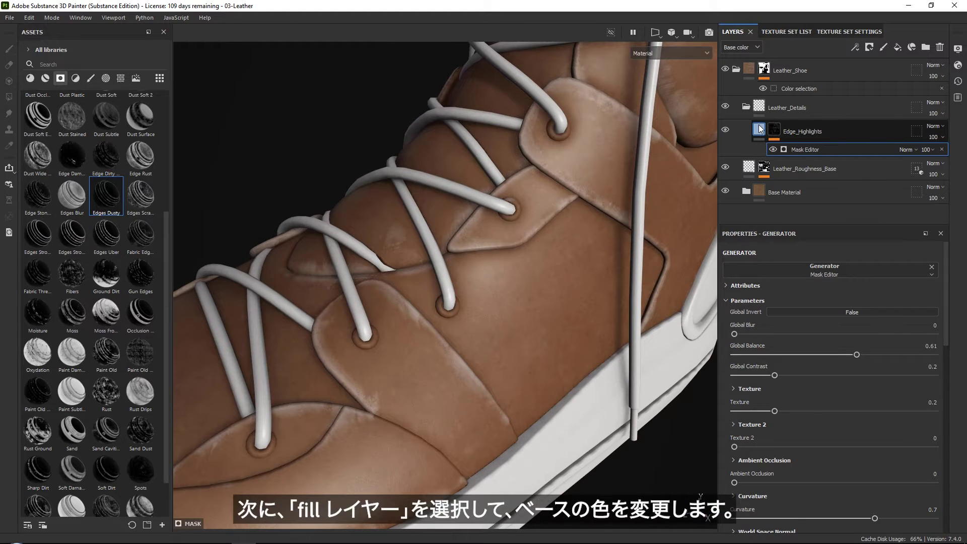
# Sample the leather color from the shoe for the Edge_Highlights base color and darken it to the brown 402818.
pyautogui.click(760, 129)
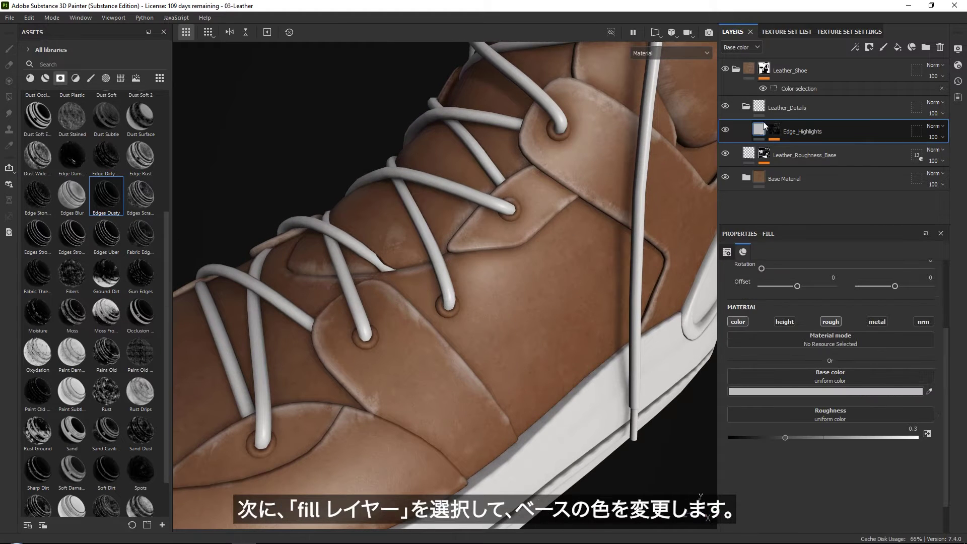
pyautogui.click(811, 393)
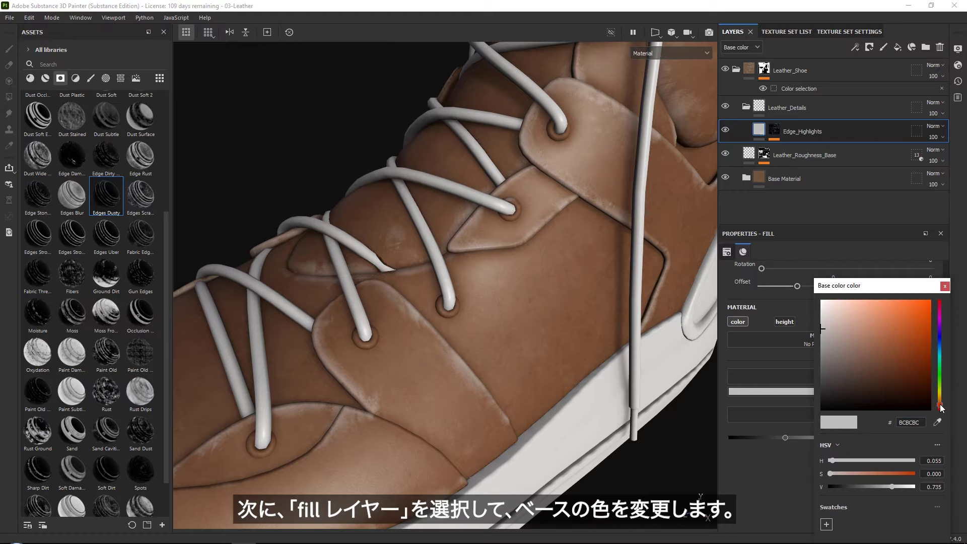
pyautogui.moveTo(942, 408); pyautogui.dragTo(940, 403)
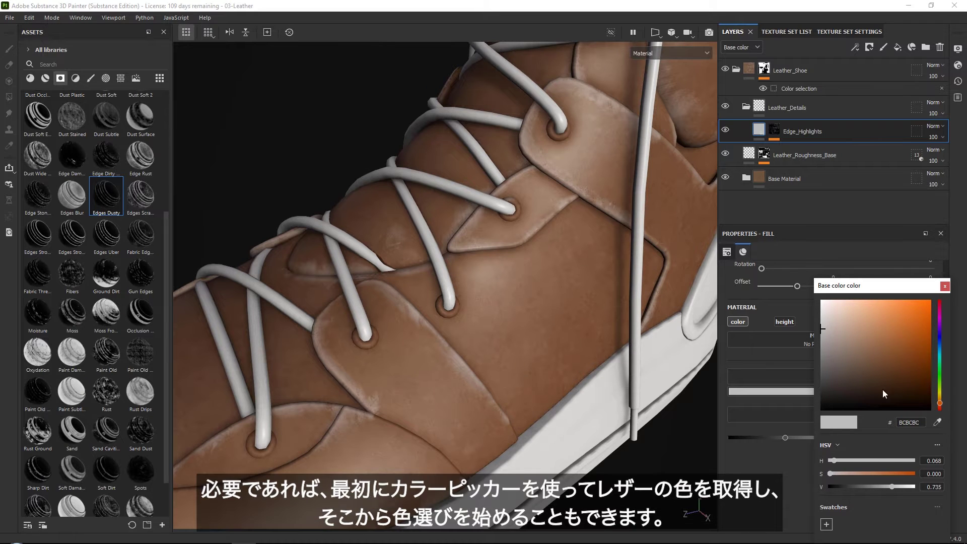
pyautogui.click(937, 423)
pyautogui.click(566, 308)
pyautogui.click(560, 318)
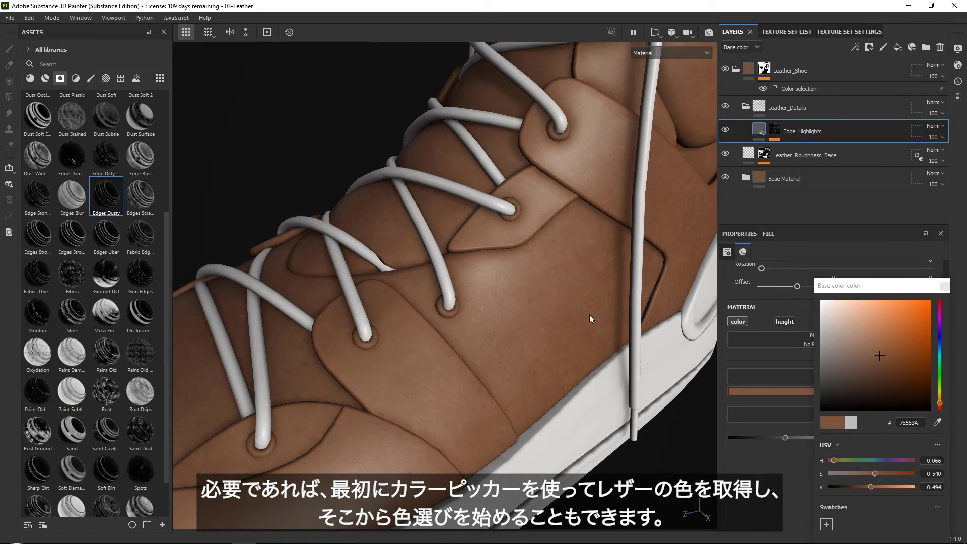
pyautogui.moveTo(881, 360); pyautogui.dragTo(889, 382)
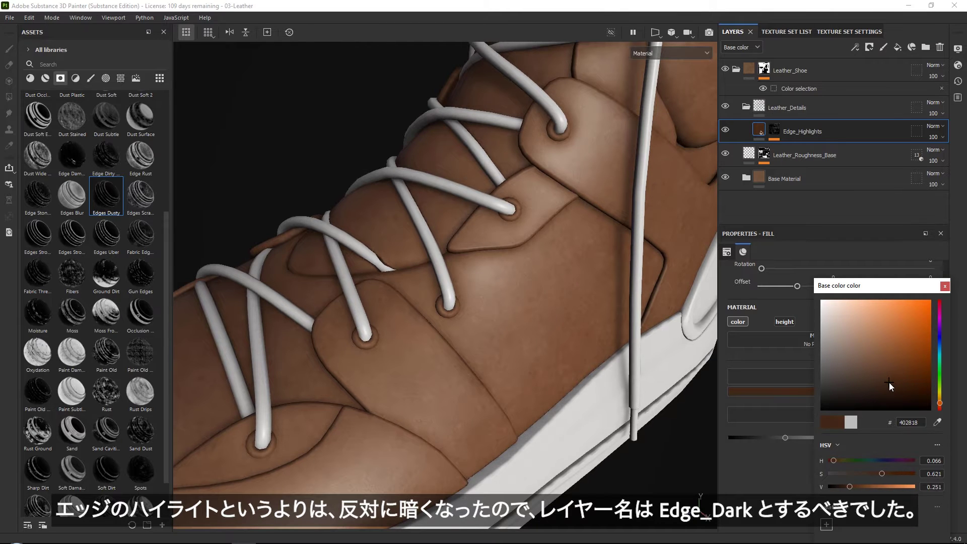
pyautogui.click(946, 287)
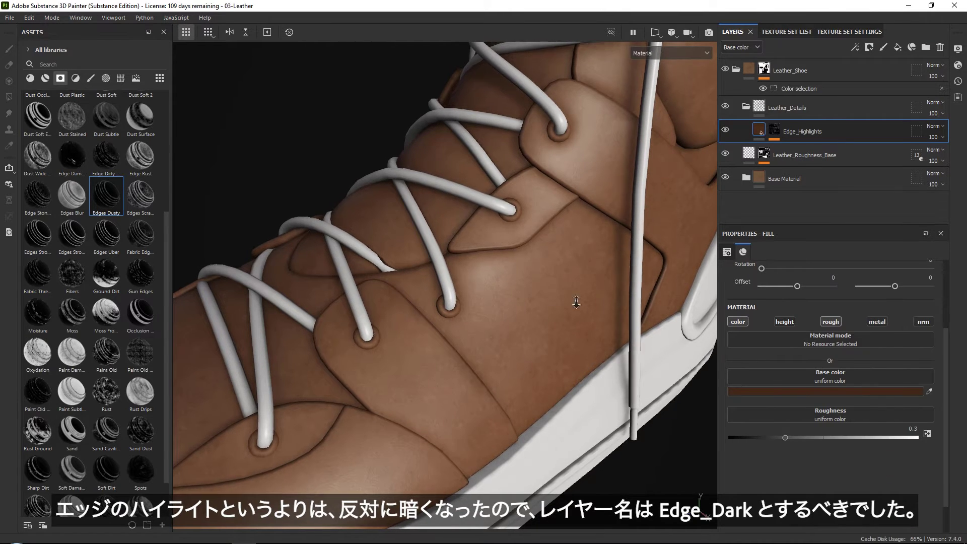
# Set the Edge_Highlights fill's roughness to about 0.51 and inspect the edges up close.
pyautogui.keyDown('alt'); pyautogui.moveTo(576, 302); pyautogui.dragTo(548, 290, button='right'); pyautogui.keyUp('alt')
pyautogui.keyDown('alt'); pyautogui.moveTo(548, 290); pyautogui.dragTo(592, 220); pyautogui.keyUp('alt')
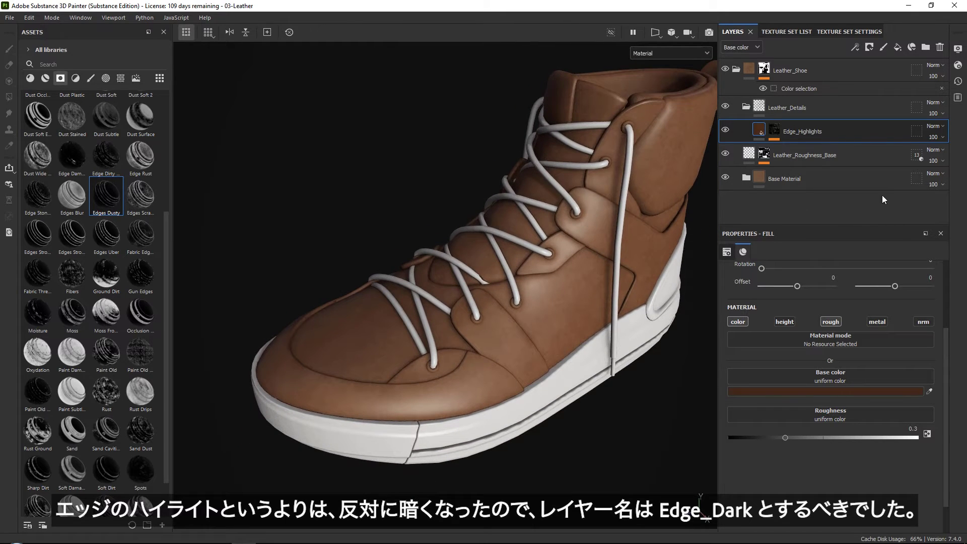
pyautogui.scroll(5, 400, 246)
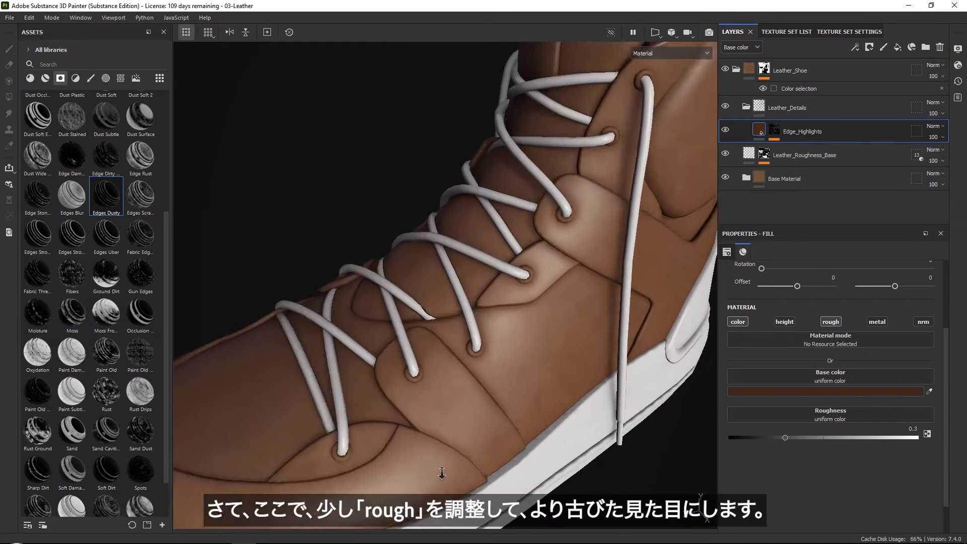
pyautogui.moveTo(824, 438)
pyautogui.mouseDown()
pyautogui.moveTo(842, 438)
pyautogui.moveTo(825, 438)
pyautogui.mouseUp()
pyautogui.keyDown('alt'); pyautogui.moveTo(454, 420); pyautogui.dragTo(605, 381); pyautogui.keyUp('alt')
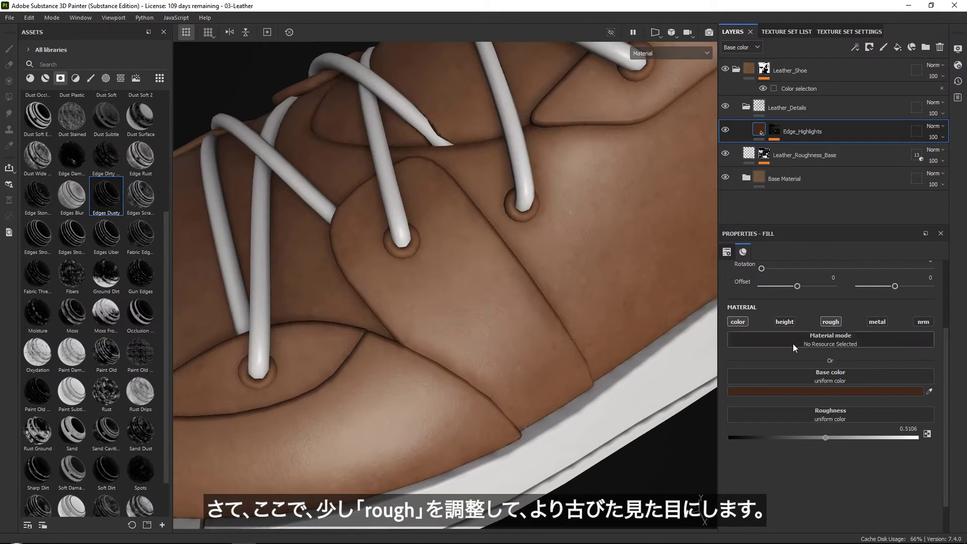
# Strengthen the edge effect by setting the Mask Editor's Global Balance to 0.76, and review the whole shoe.
pyautogui.click(775, 130)
pyautogui.click(822, 149)
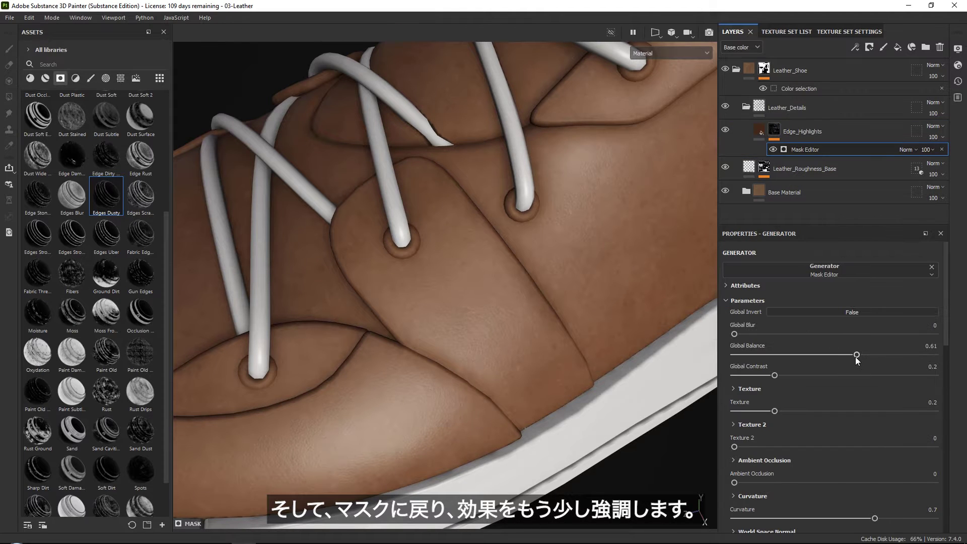
pyautogui.moveTo(897, 351); pyautogui.dragTo(888, 351)
pyautogui.keyDown('alt'); pyautogui.moveTo(484, 330); pyautogui.dragTo(522, 100, button='right'); pyautogui.keyUp('alt')
pyautogui.keyDown('alt'); pyautogui.moveTo(522, 99); pyautogui.dragTo(509, 283, button='middle'); pyautogui.keyUp('alt')
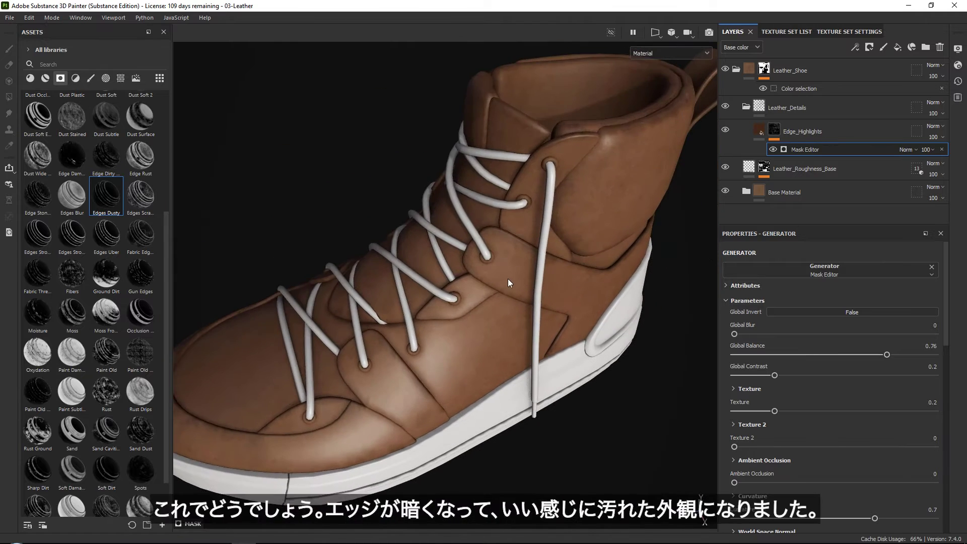
# Add a fill layer above Edge_Highlights in the Leather_Details folder and name it Dirt.
pyautogui.keyDown('alt'); pyautogui.moveTo(509, 283); pyautogui.dragTo(481, 189); pyautogui.keyUp('alt')
pyautogui.keyDown('alt'); pyautogui.moveTo(481, 189); pyautogui.dragTo(566, 373, button='right'); pyautogui.keyUp('alt')
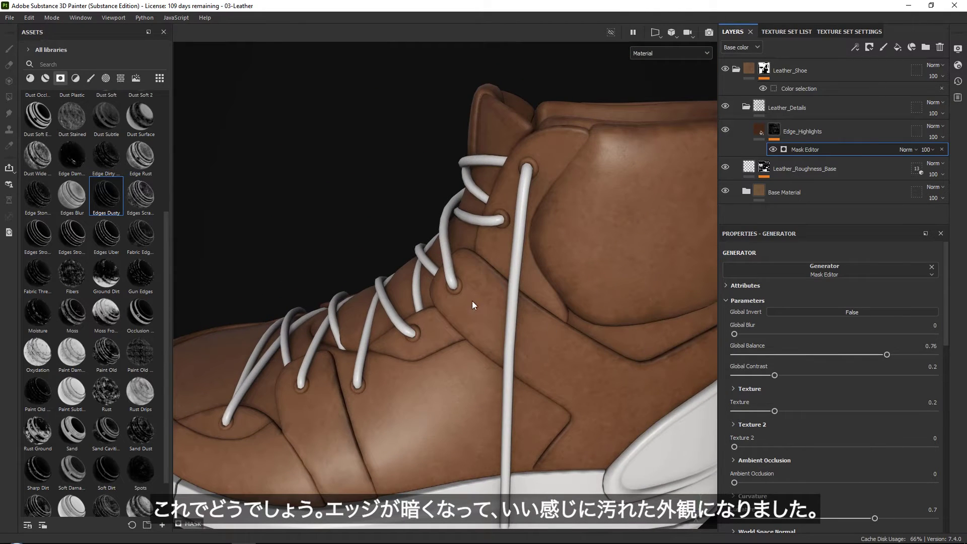
pyautogui.scroll(-5, 472, 305)
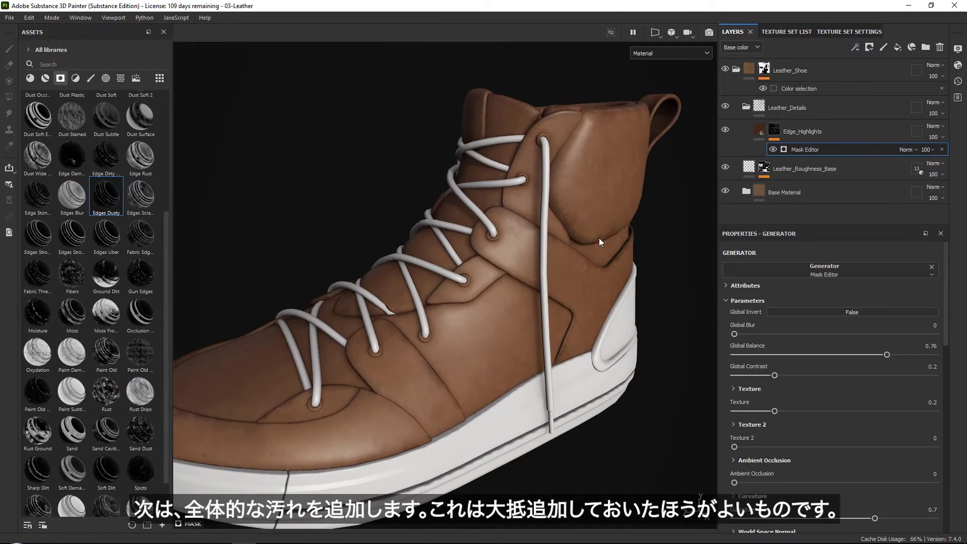
pyautogui.click(845, 130)
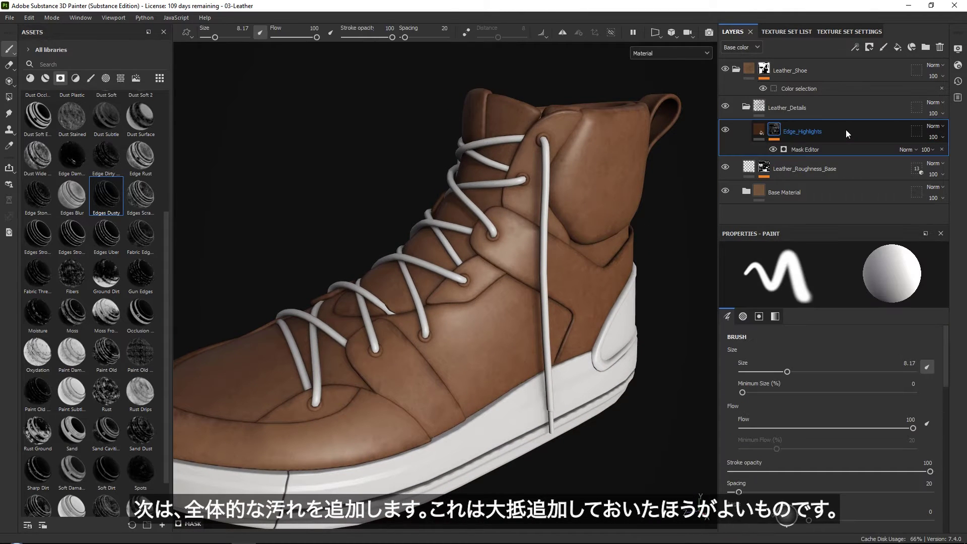
pyautogui.click(898, 47)
pyautogui.doubleClick(778, 132)
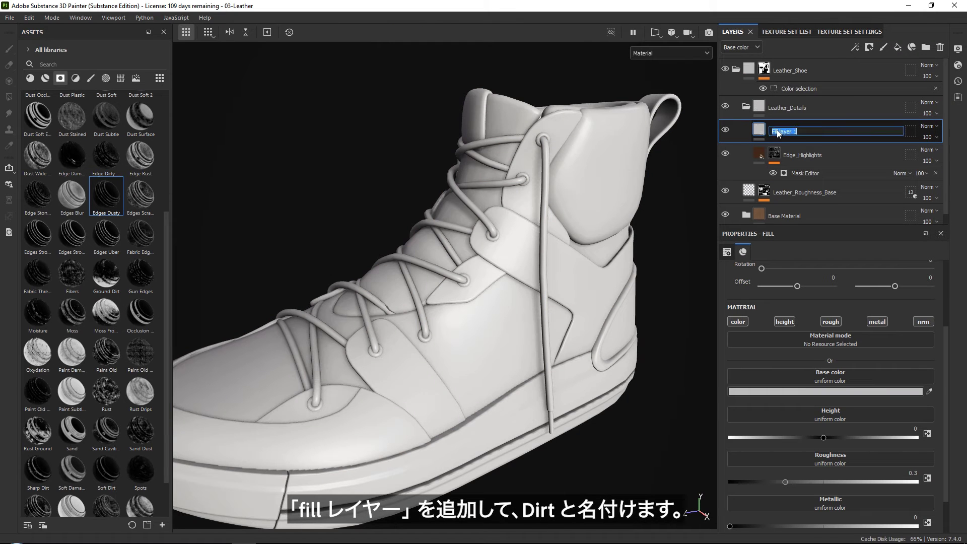
pyautogui.write('Dirt')
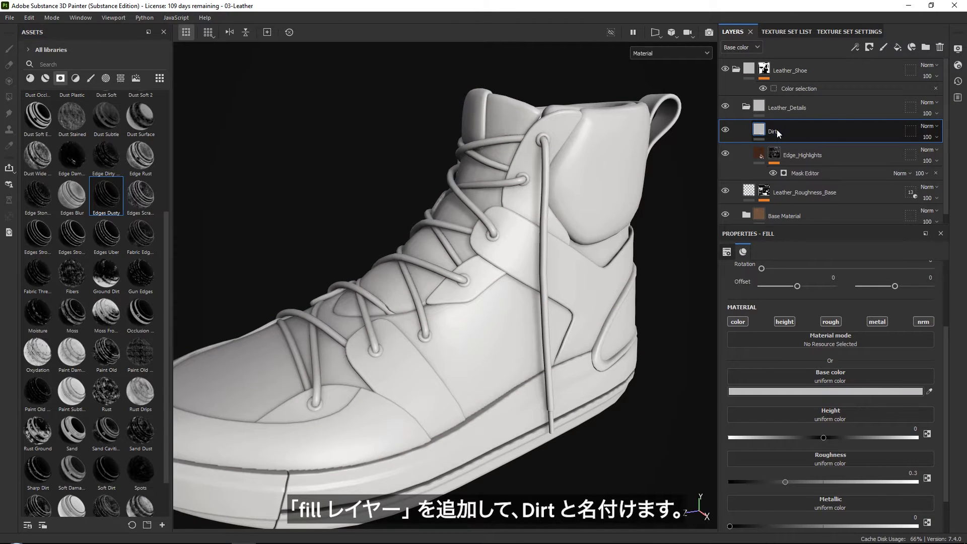
pyautogui.press('Return')
# Limit the Dirt fill to the color and roughness channels and set its roughness to about 0.70.
pyautogui.click(785, 321)
pyautogui.click(923, 321)
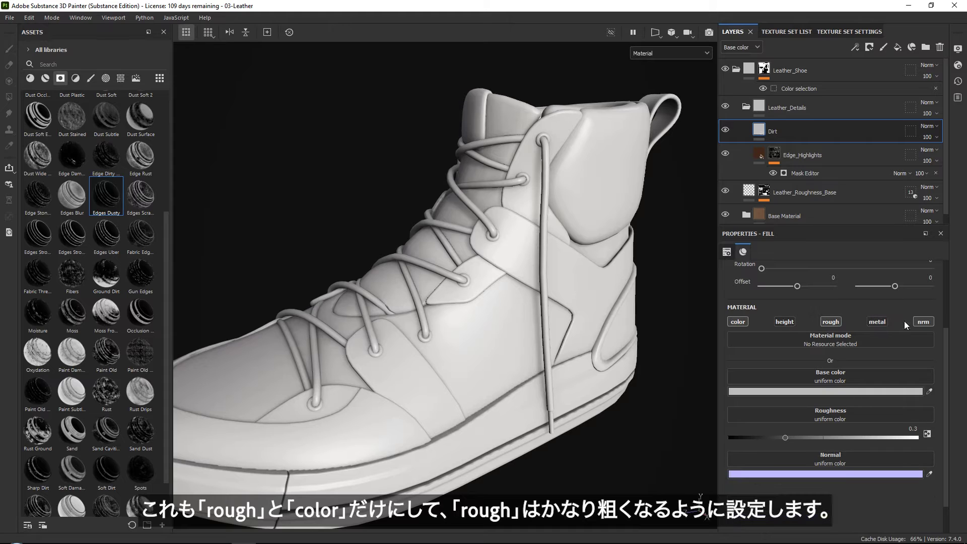
pyautogui.click(877, 322)
pyautogui.moveTo(827, 437); pyautogui.dragTo(860, 438)
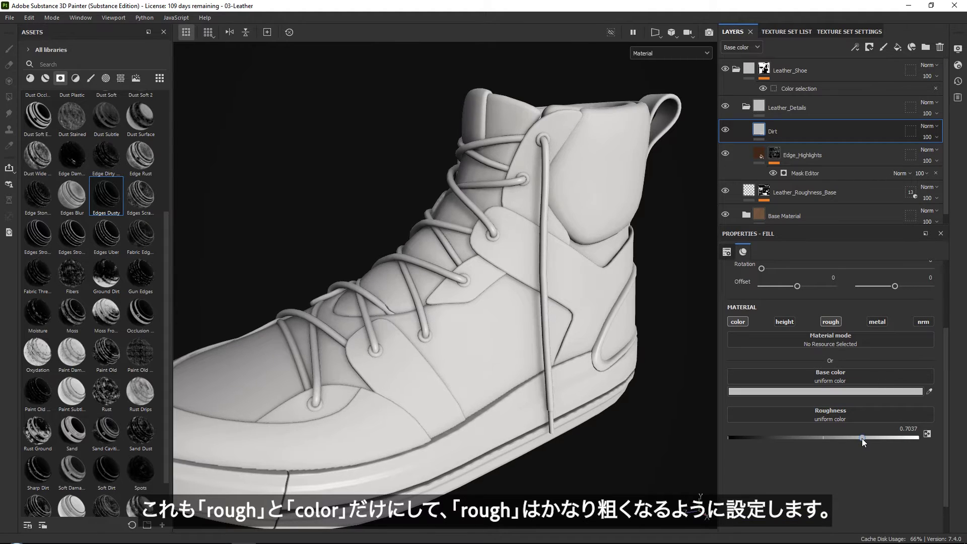
# Set the Dirt layer's base color to the dull dark brown 53463E.
pyautogui.click(821, 394)
pyautogui.click(949, 402)
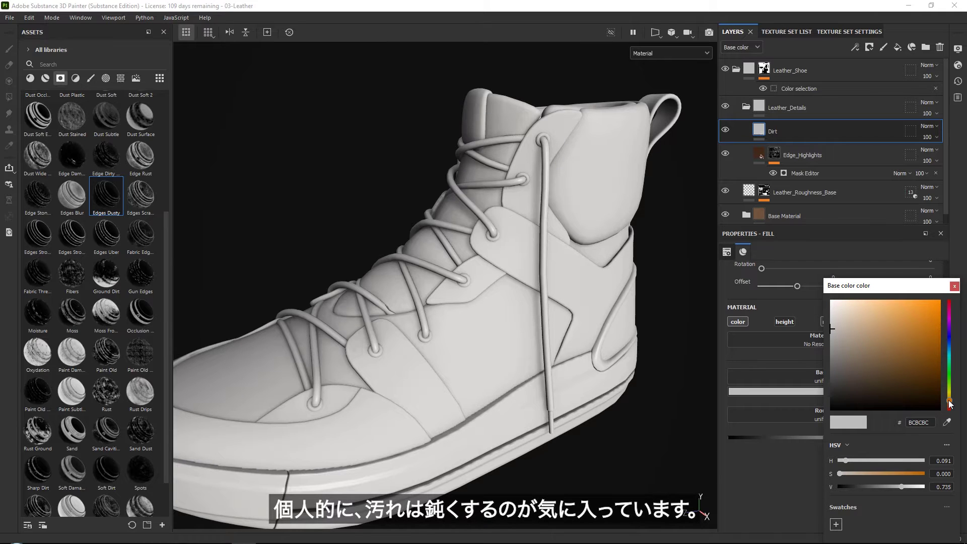
pyautogui.moveTo(869, 382); pyautogui.dragTo(858, 375)
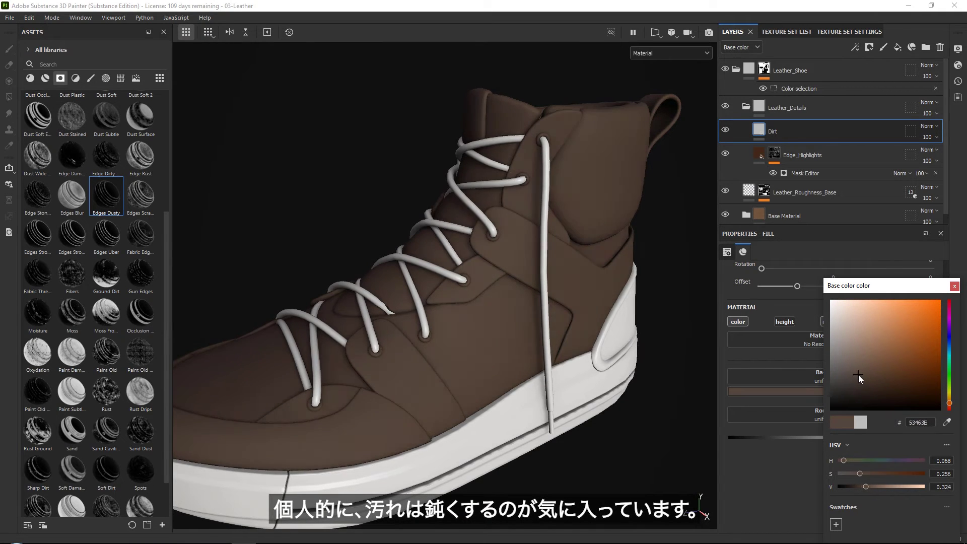
pyautogui.click(933, 274)
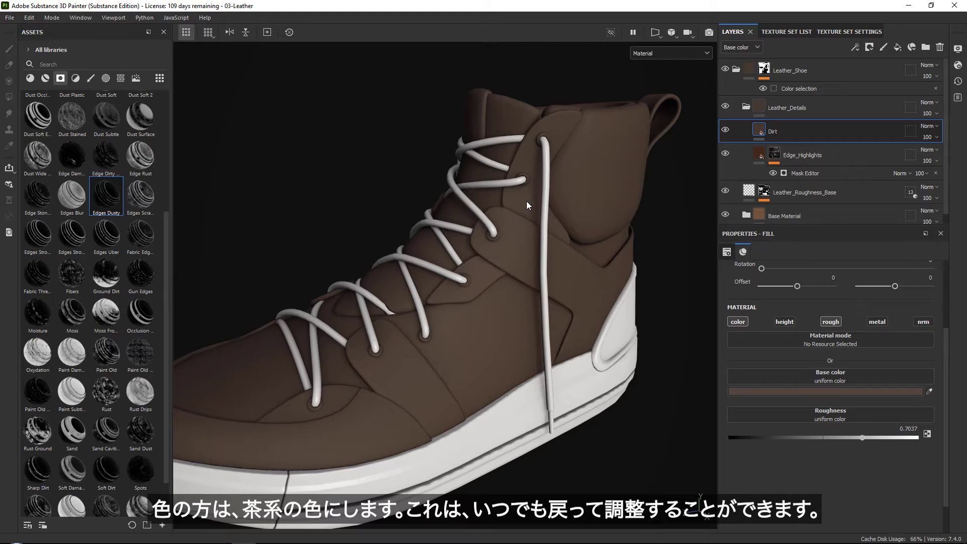
# Add a black mask to the Dirt layer.
pyautogui.keyDown('alt'); pyautogui.moveTo(527, 205); pyautogui.dragTo(534, 331, button='right'); pyautogui.keyUp('alt')
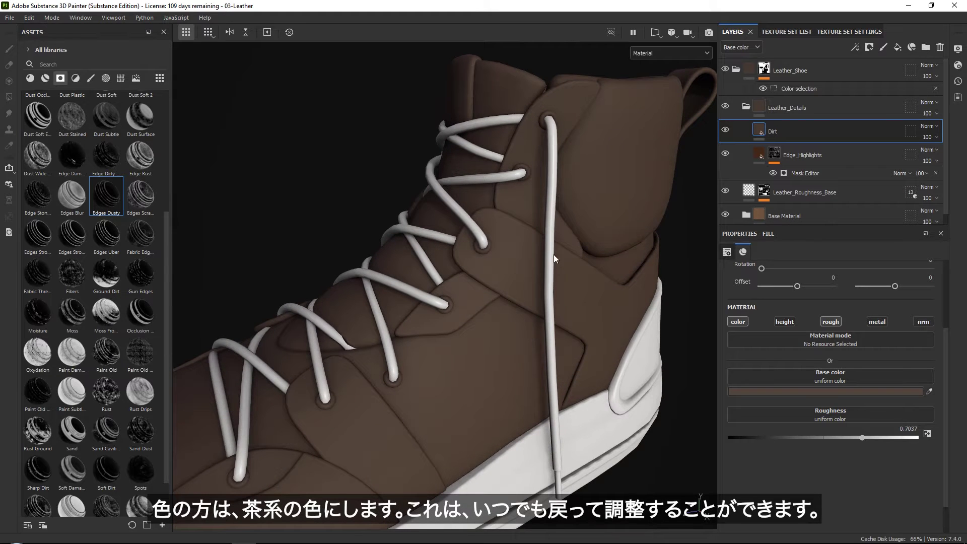
pyautogui.keyDown('alt'); pyautogui.moveTo(553, 256); pyautogui.dragTo(519, 243, button='middle'); pyautogui.keyUp('alt')
pyautogui.keyDown('alt'); pyautogui.moveTo(519, 244); pyautogui.dragTo(526, 268, button='right'); pyautogui.keyUp('alt')
pyautogui.click(870, 48)
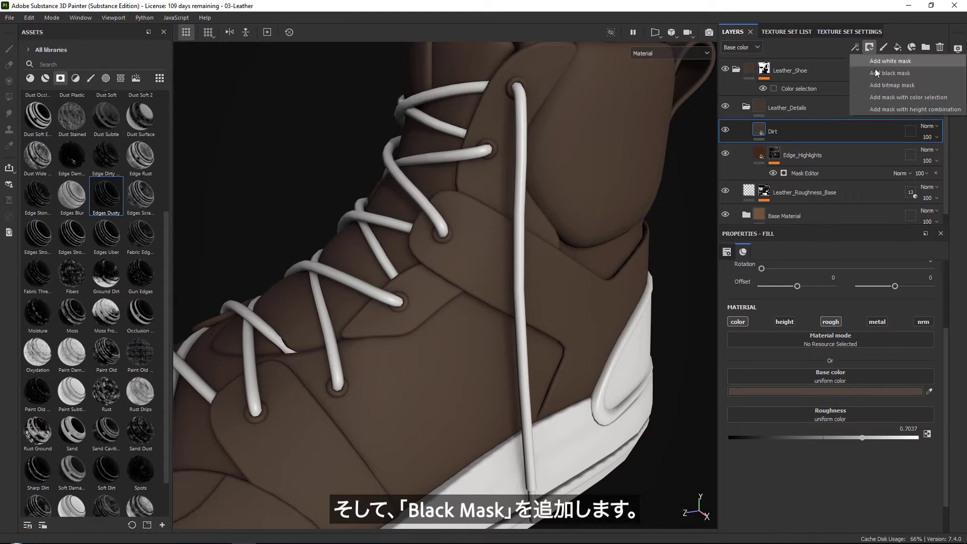
pyautogui.click(889, 71)
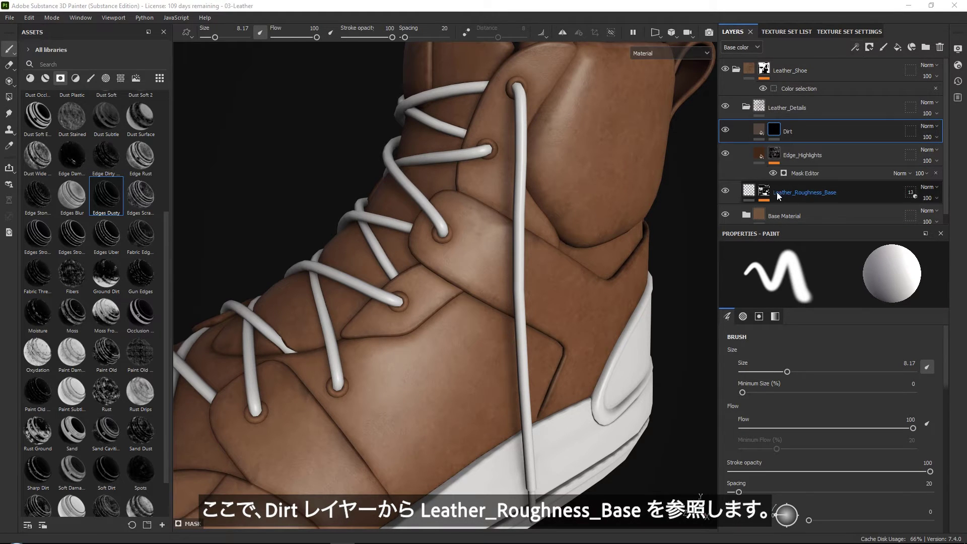
# Add a fill to the Dirt mask and use the Leather_Roughness_Base mask anchor point as its grayscale source.
pyautogui.click(794, 198)
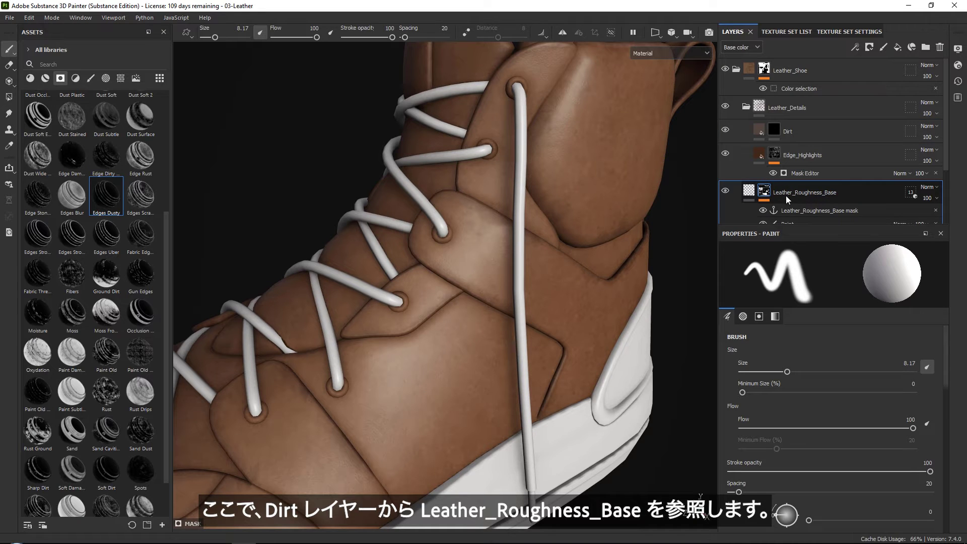
pyautogui.scroll(-2, 800, 210)
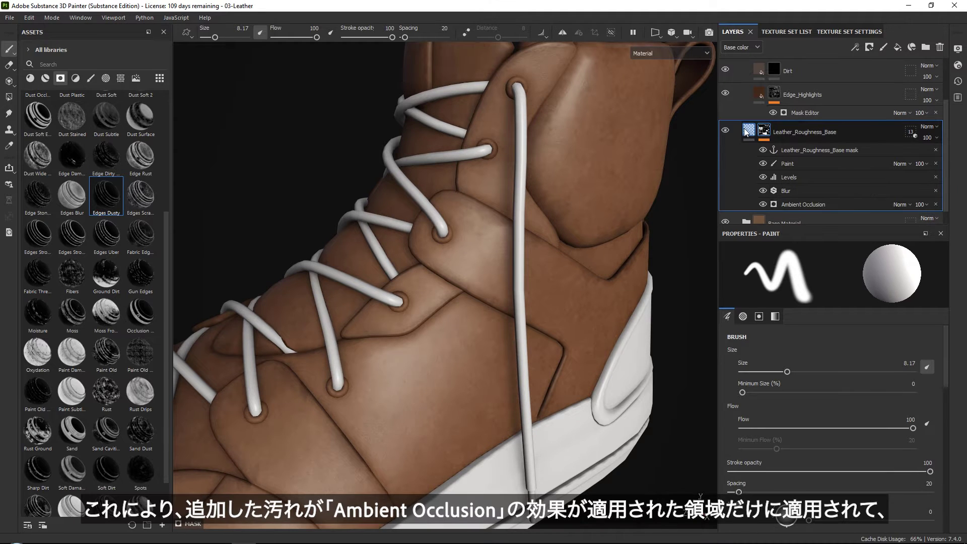
pyautogui.click(806, 132)
pyautogui.click(806, 131)
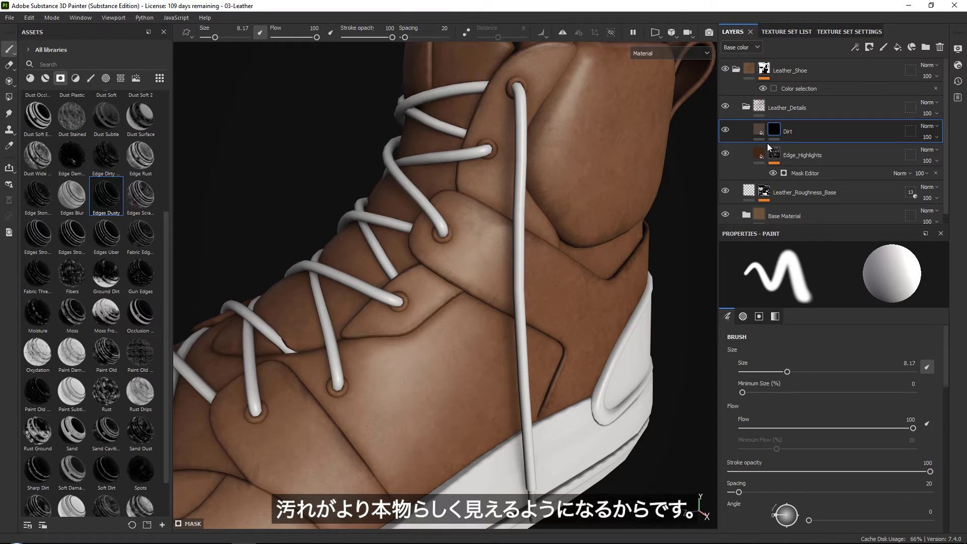
pyautogui.click(856, 49)
pyautogui.click(881, 88)
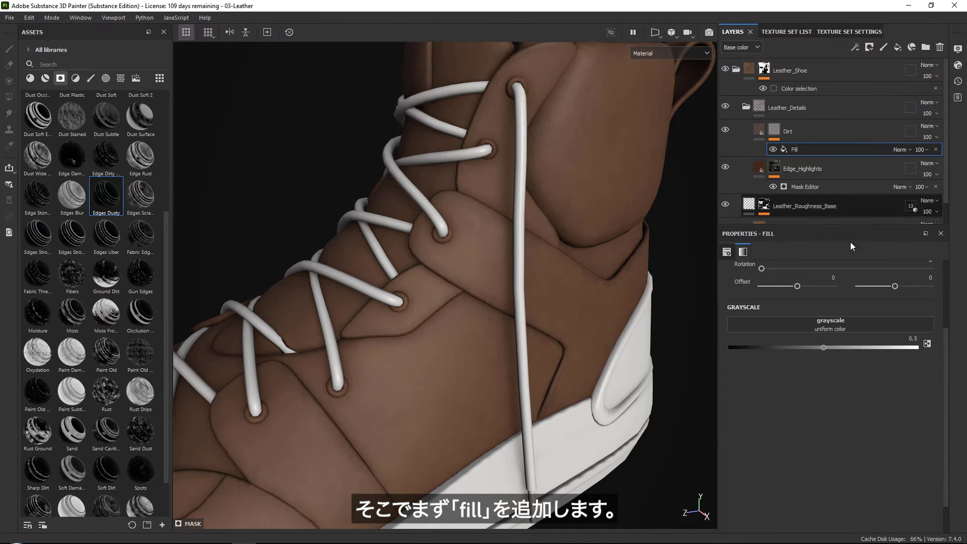
pyautogui.click(838, 317)
pyautogui.click(880, 327)
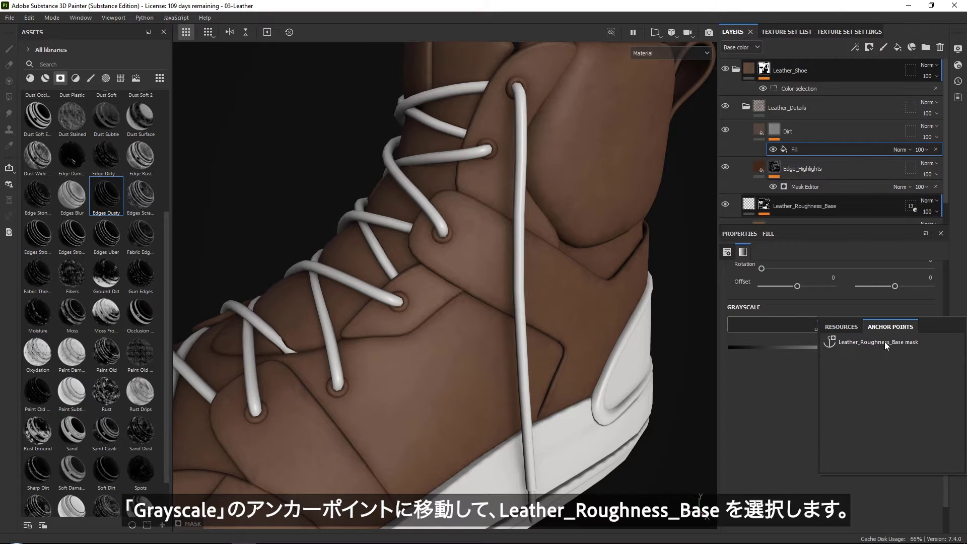
pyautogui.click(886, 345)
pyautogui.moveTo(521, 229)
pyautogui.keyDown('alt'); pyautogui.mouseDown()
pyautogui.moveTo(520, 216)
pyautogui.moveTo(494, 210)
pyautogui.moveTo(535, 219)
pyautogui.mouseUp(); pyautogui.keyUp('alt')
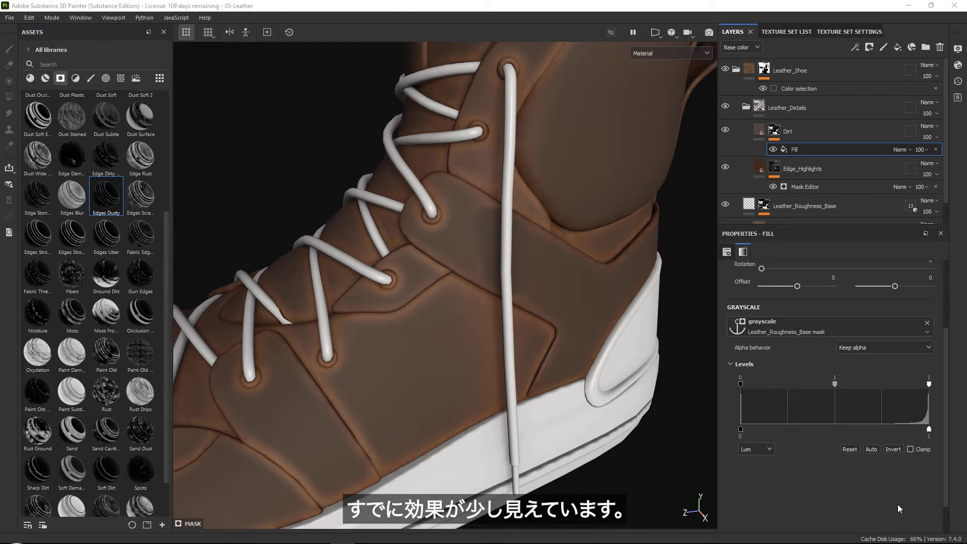
# Invert the Dirt mask fill's levels and set the midtone value to 2.203, keeping the lower input at 0.
pyautogui.click(893, 449)
pyautogui.moveTo(531, 315)
pyautogui.keyDown('alt'); pyautogui.mouseDown()
pyautogui.moveTo(443, 194)
pyautogui.moveTo(488, 203)
pyautogui.mouseUp(); pyautogui.keyUp('alt')
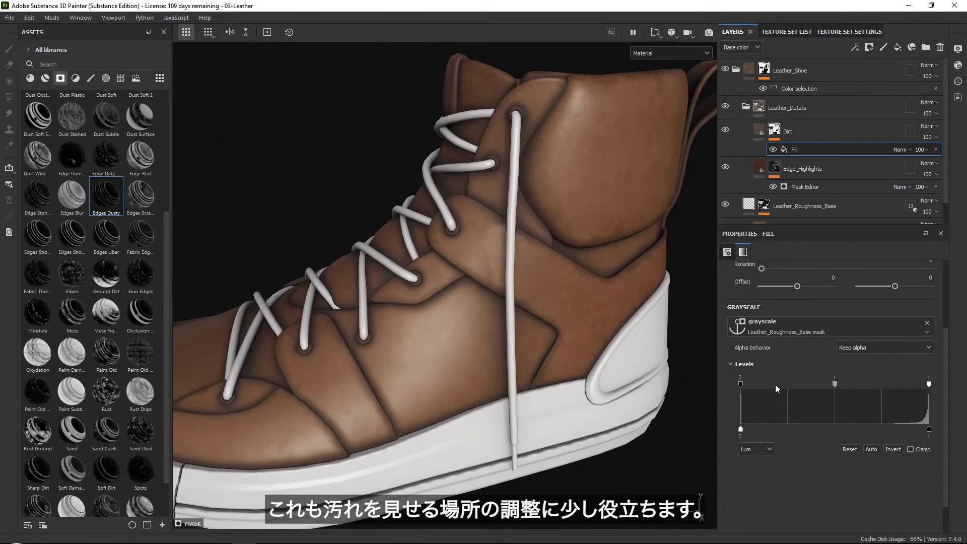
pyautogui.moveTo(740, 382)
pyautogui.mouseDown()
pyautogui.moveTo(800, 382)
pyautogui.moveTo(770, 382)
pyautogui.mouseUp()
pyautogui.moveTo(850, 384); pyautogui.dragTo(876, 385)
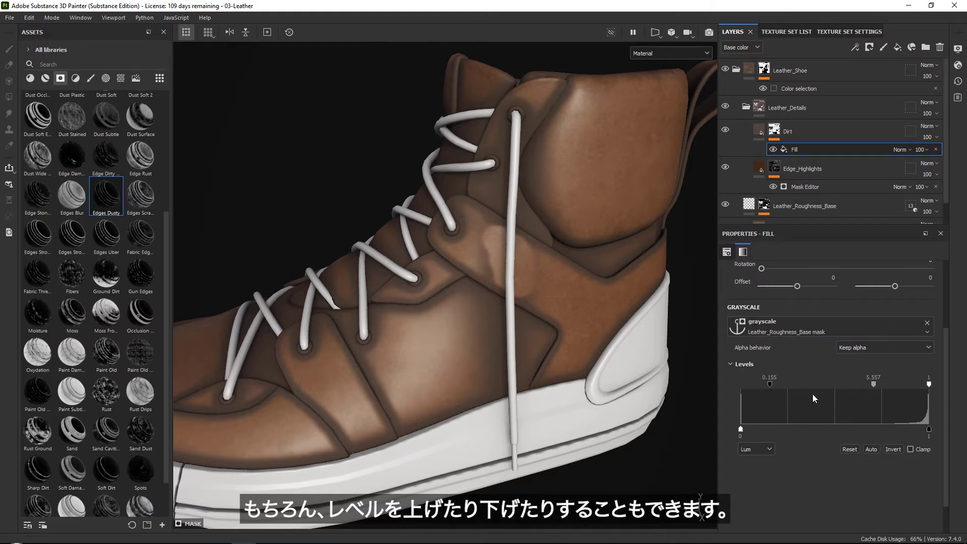
pyautogui.moveTo(770, 385); pyautogui.dragTo(741, 384)
pyautogui.moveTo(861, 385); pyautogui.dragTo(842, 384)
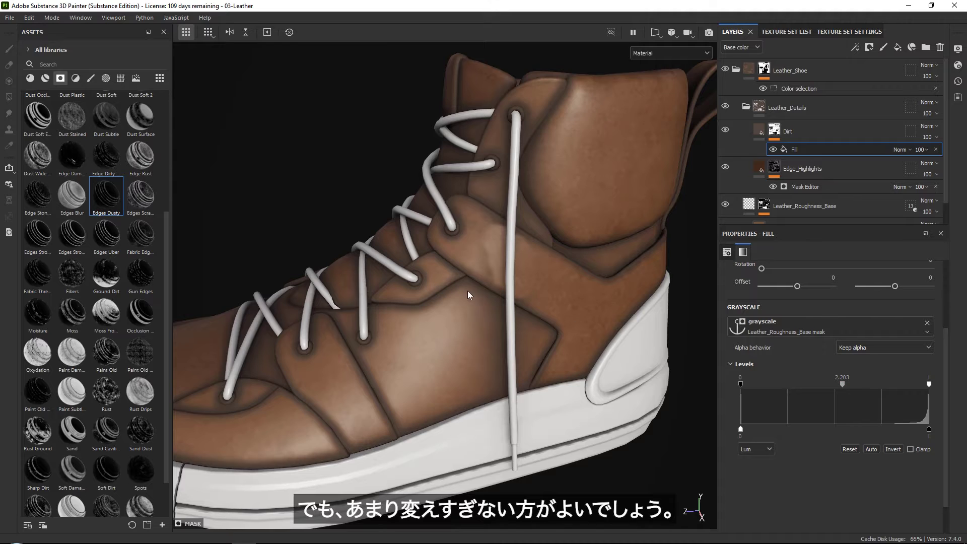
# Add a generator above the fill in the Dirt layer's mask and choose the Dirt generator for it.
pyautogui.keyDown('alt'); pyautogui.moveTo(469, 295); pyautogui.dragTo(503, 300); pyautogui.keyUp('alt')
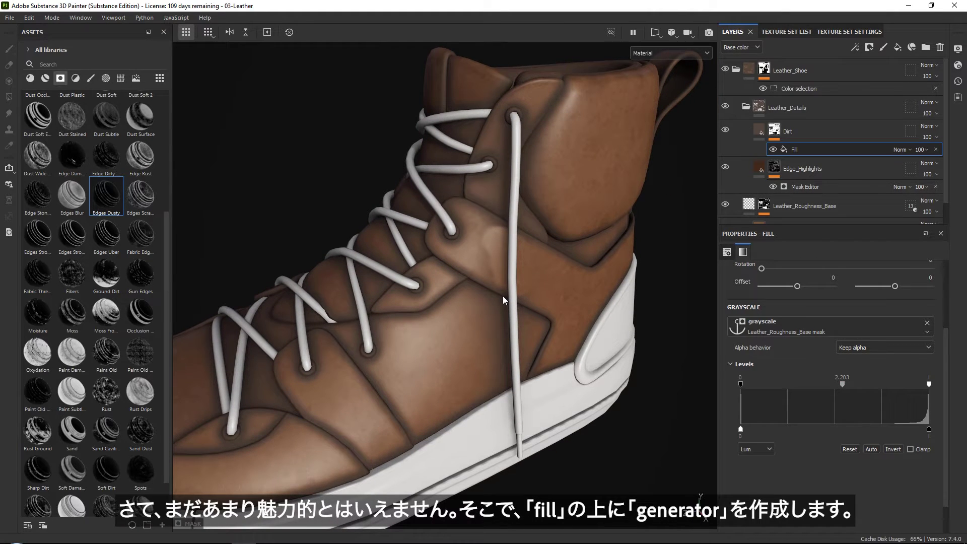
pyautogui.click(855, 47)
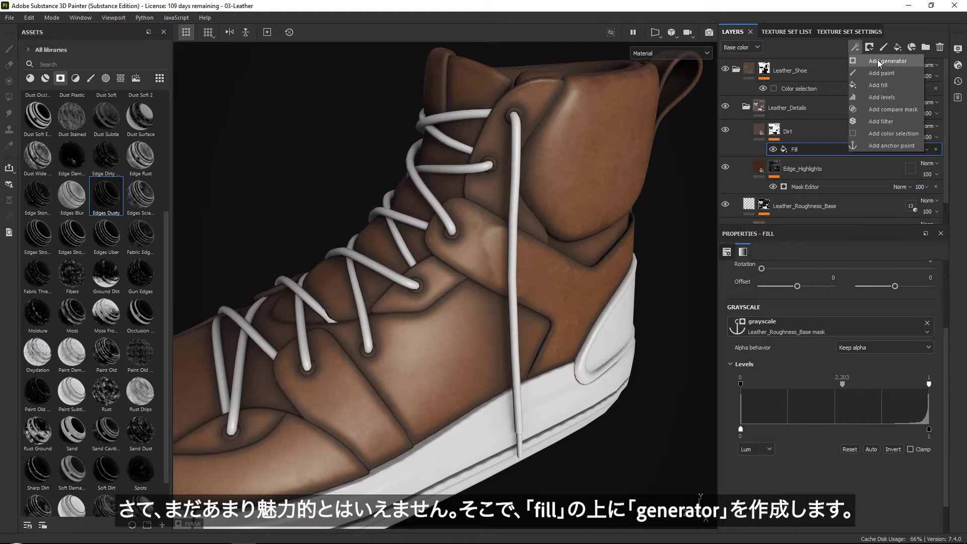
pyautogui.click(878, 60)
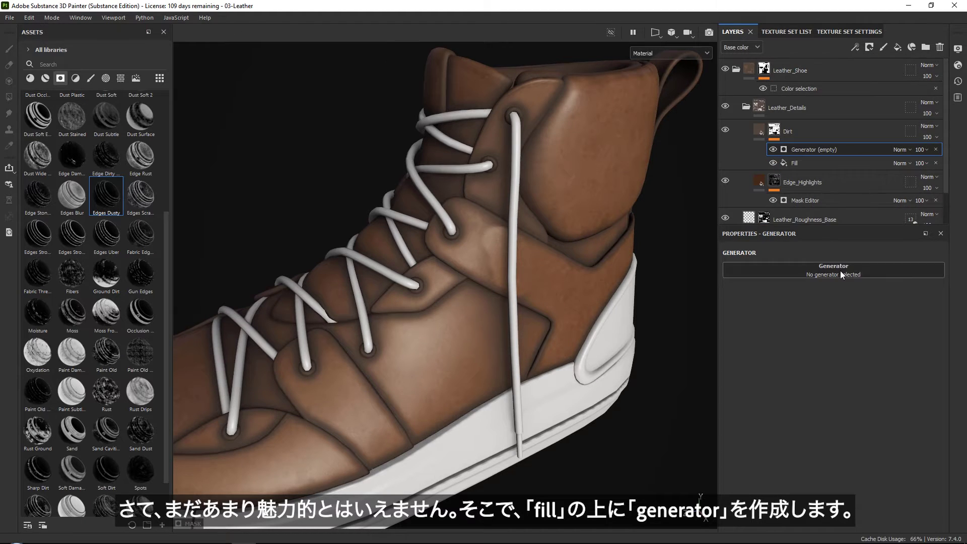
pyautogui.click(841, 272)
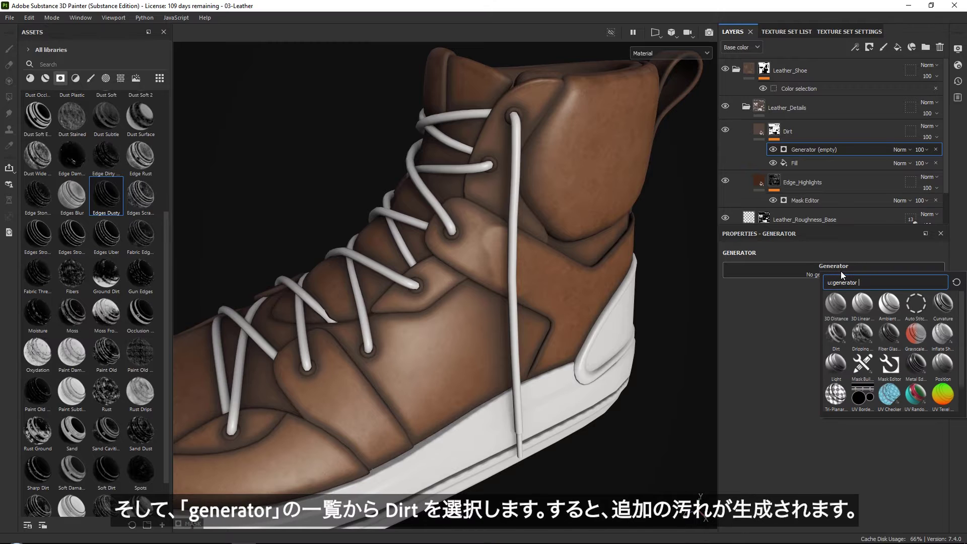
pyautogui.click(836, 334)
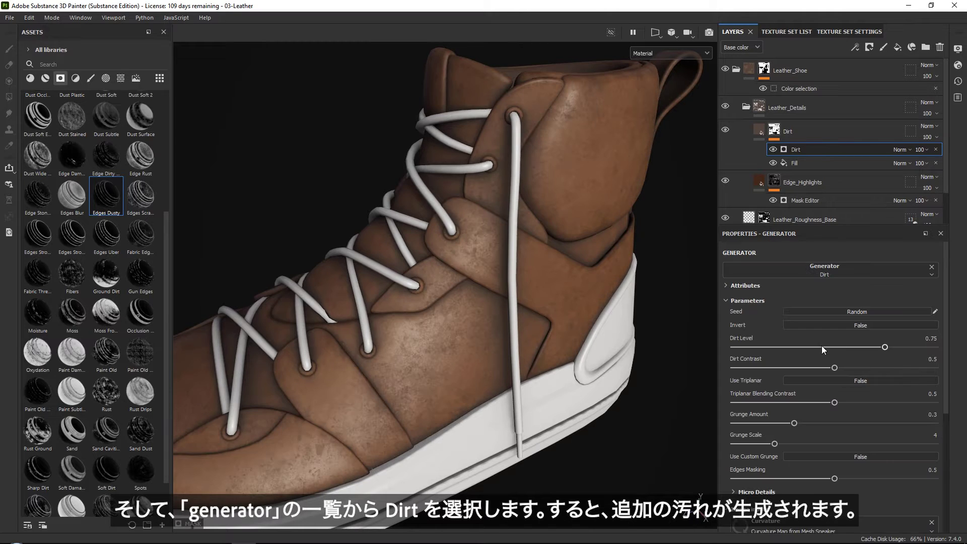
# Set the blending mode of the Dirt generator to Multiply so it combines with the fill below.
pyautogui.keyDown('alt'); pyautogui.moveTo(622, 269); pyautogui.dragTo(517, 286); pyautogui.keyUp('alt')
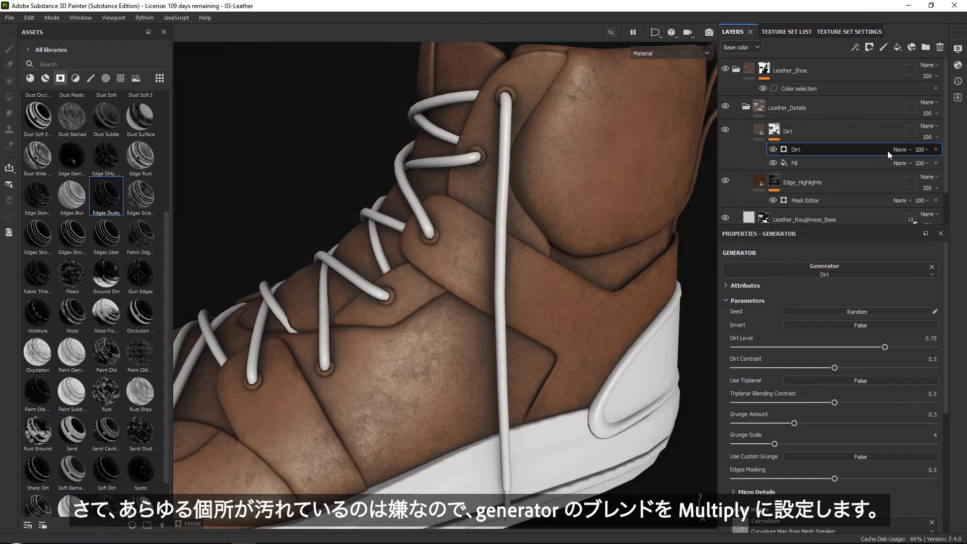
pyautogui.click(908, 150)
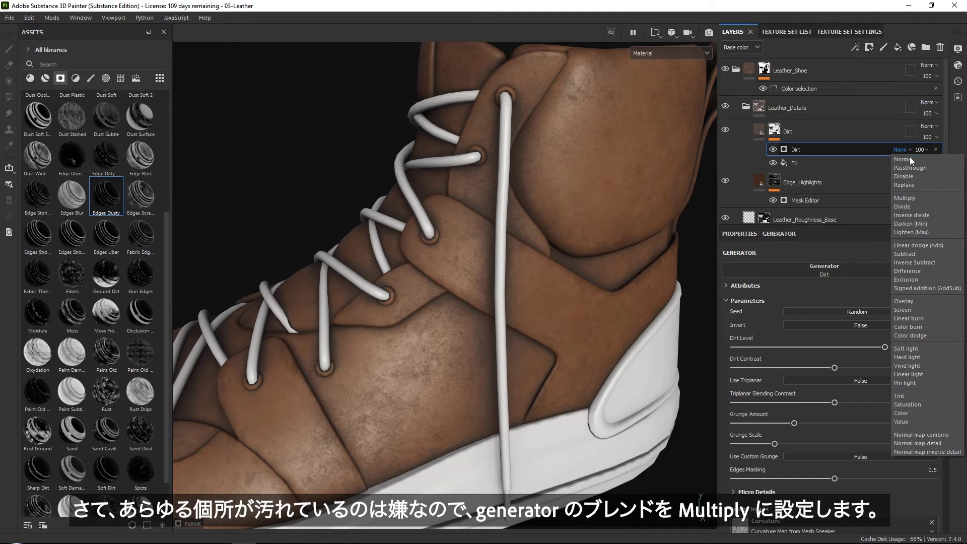
pyautogui.click(905, 198)
# Examine the dirt around the seams, eyelets and collar of the shoe from several angles and distances.
pyautogui.scroll(5, 544, 205)
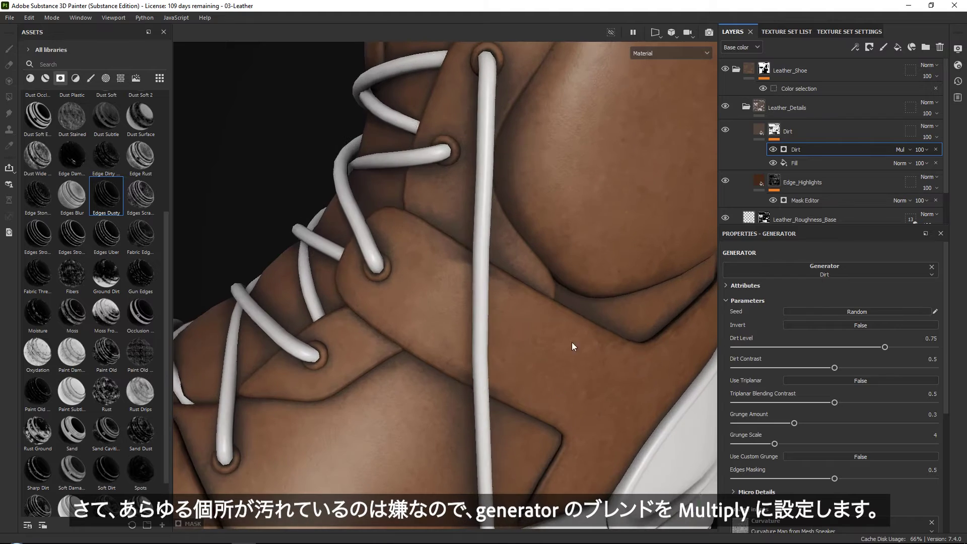
pyautogui.keyDown('alt'); pyautogui.moveTo(573, 343); pyautogui.dragTo(681, 255); pyautogui.keyUp('alt')
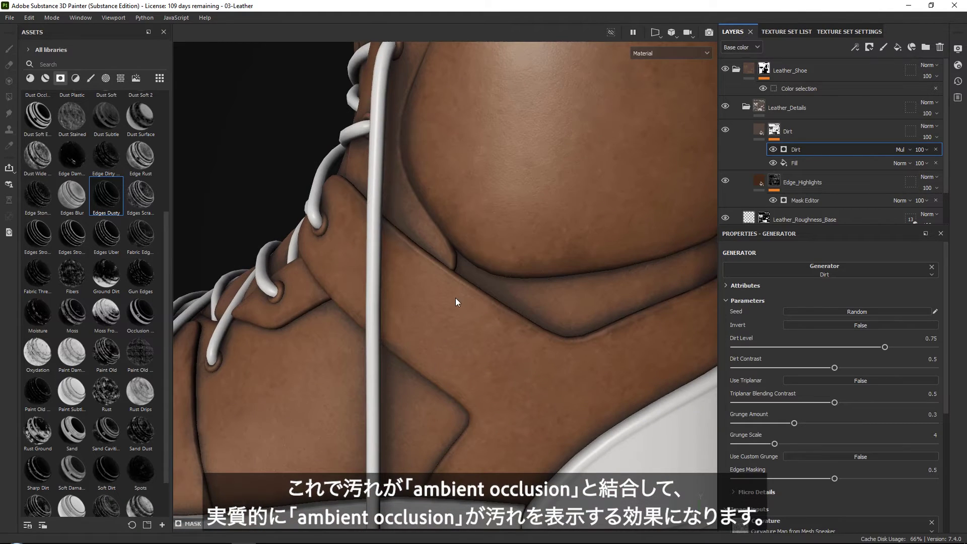
pyautogui.keyDown('alt'); pyautogui.moveTo(457, 302); pyautogui.dragTo(621, 292); pyautogui.keyUp('alt')
pyautogui.keyDown('alt'); pyautogui.moveTo(621, 292); pyautogui.dragTo(476, 345, button='middle'); pyautogui.keyUp('alt')
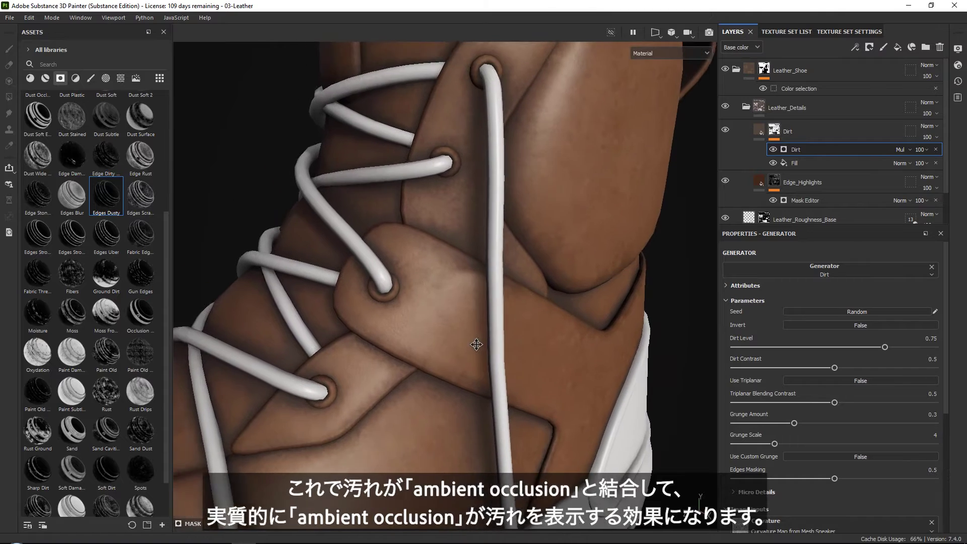
pyautogui.keyDown('alt'); pyautogui.moveTo(476, 345); pyautogui.dragTo(486, 155, button='right'); pyautogui.keyUp('alt')
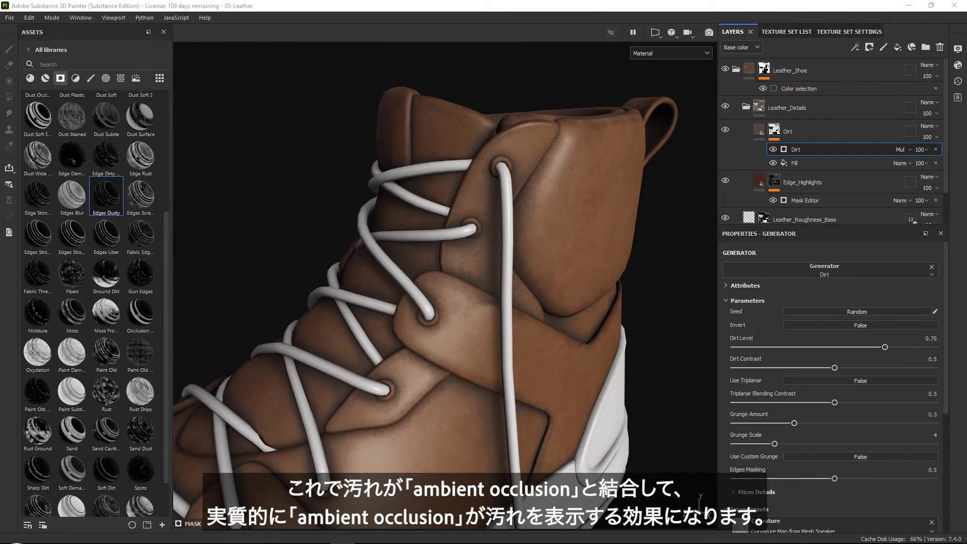
pyautogui.keyDown('alt'); pyautogui.moveTo(487, 156); pyautogui.dragTo(493, 224, button='right'); pyautogui.keyUp('alt')
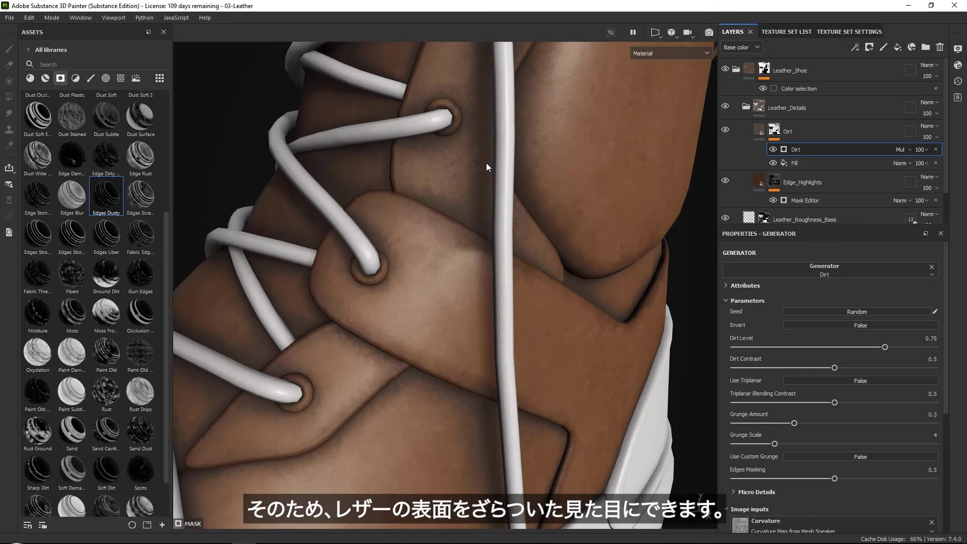
pyautogui.scroll(-5, 500, 280)
pyautogui.keyDown('alt'); pyautogui.moveTo(524, 292); pyautogui.dragTo(564, 211, button='middle'); pyautogui.keyUp('alt')
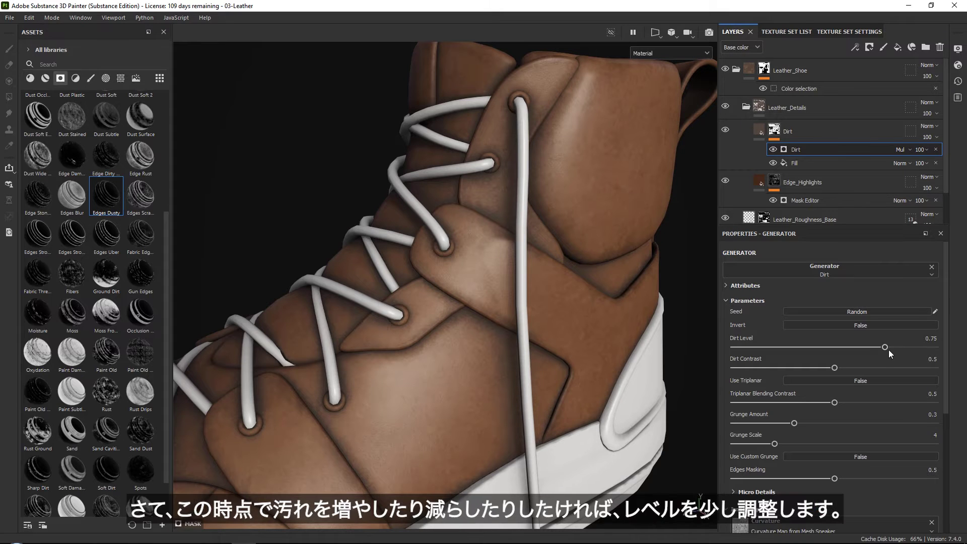
# Set the Dirt Level of the Dirt generator to 0.72 and check the noise on the leather up close.
pyautogui.moveTo(885, 347)
pyautogui.mouseDown()
pyautogui.moveTo(906, 347)
pyautogui.moveTo(865, 347)
pyautogui.moveTo(878, 341)
pyautogui.mouseUp()
pyautogui.scroll(5, 493, 254)
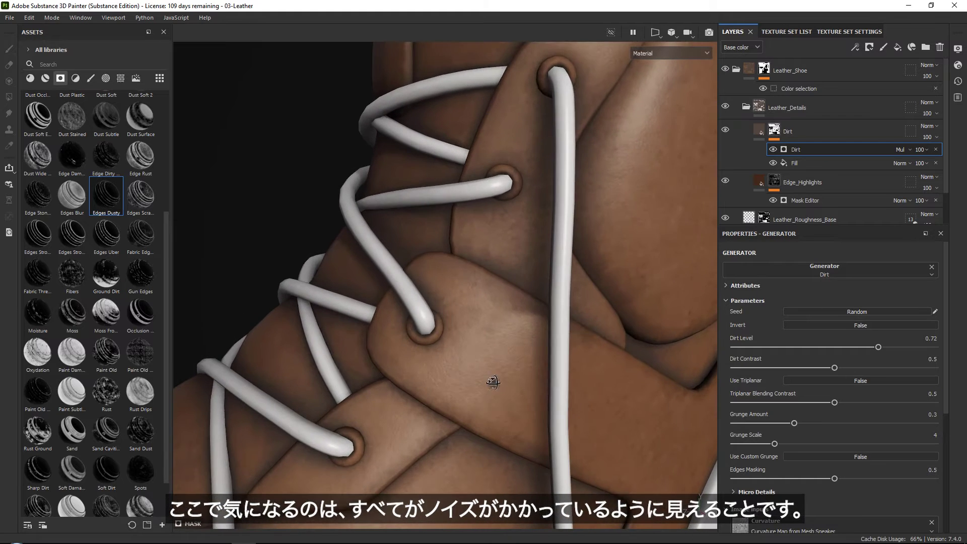
pyautogui.scroll(5, 512, 402)
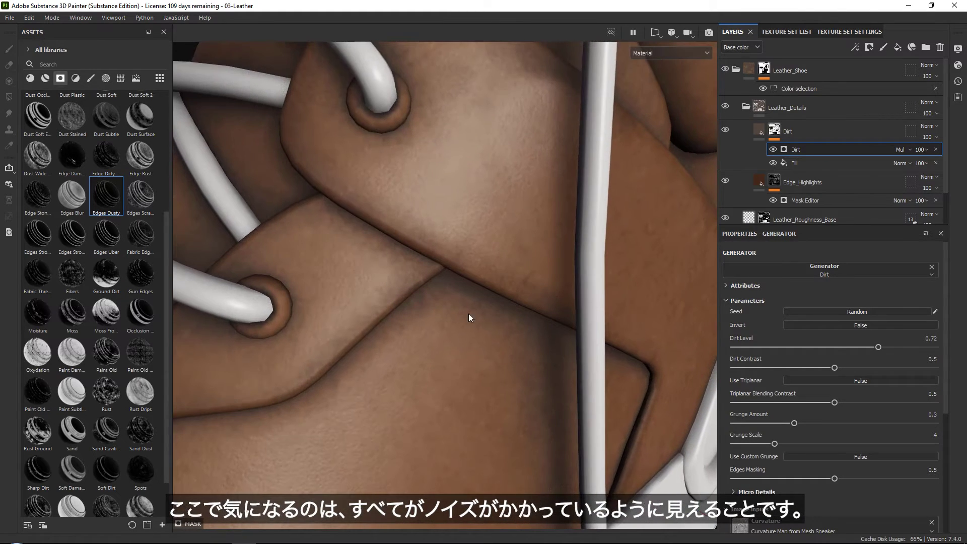
pyautogui.keyDown('alt'); pyautogui.moveTo(453, 201); pyautogui.dragTo(449, 395, button='middle'); pyautogui.keyUp('alt')
pyautogui.keyDown('alt'); pyautogui.moveTo(449, 395); pyautogui.dragTo(536, 182, button='right'); pyautogui.keyUp('alt')
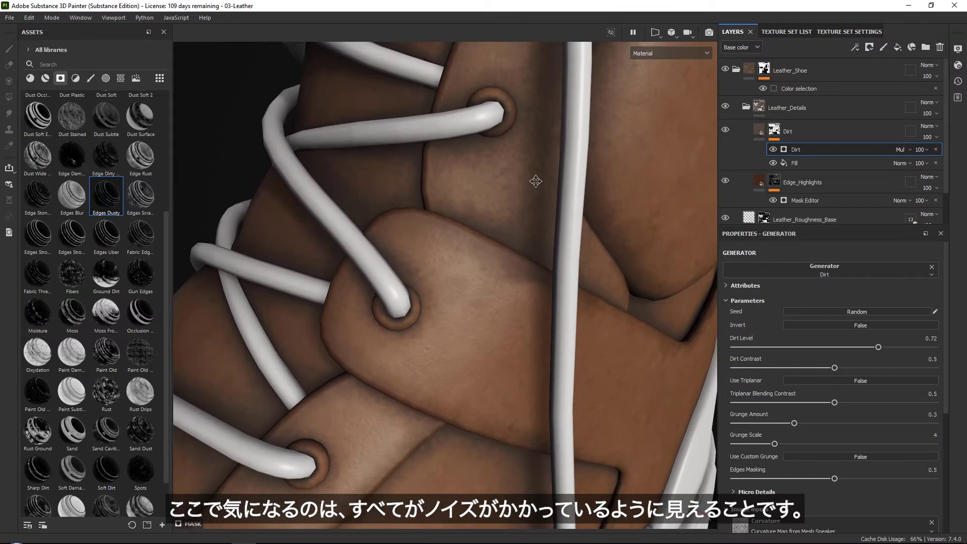
pyautogui.keyDown('alt'); pyautogui.moveTo(536, 181); pyautogui.dragTo(531, 220, button='middle'); pyautogui.keyUp('alt')
# Add a Blur filter above the Dirt generator in the mask and set its blur intensity to 0.35.
pyautogui.click(855, 47)
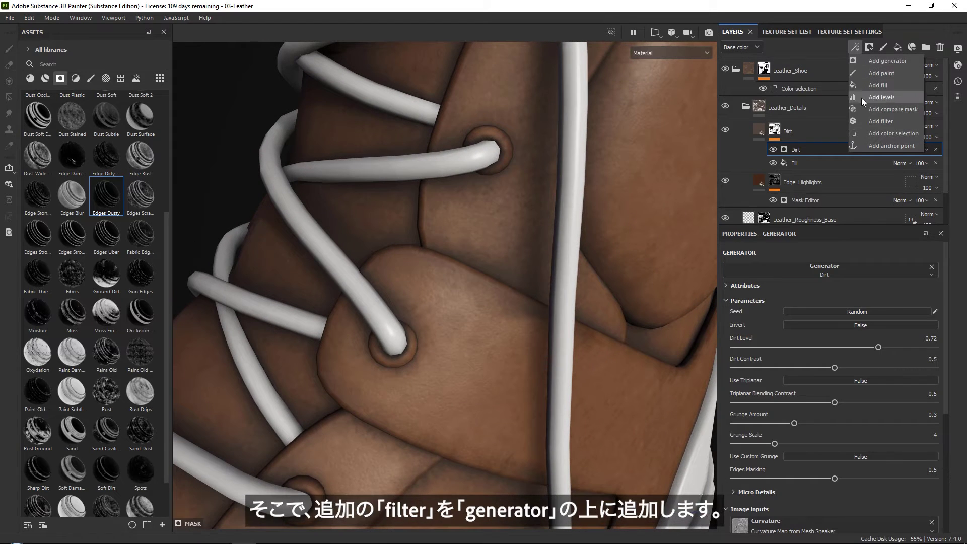
pyautogui.click(879, 122)
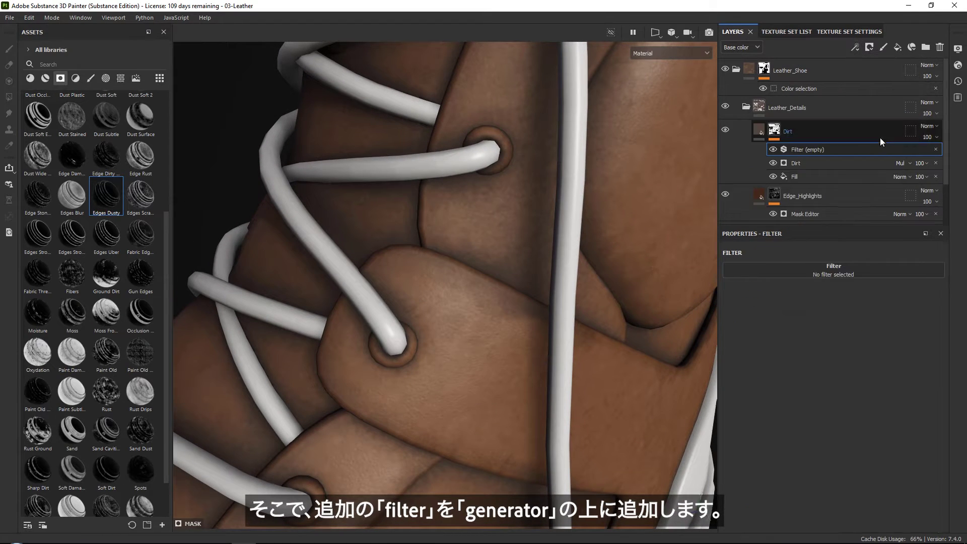
pyautogui.click(858, 276)
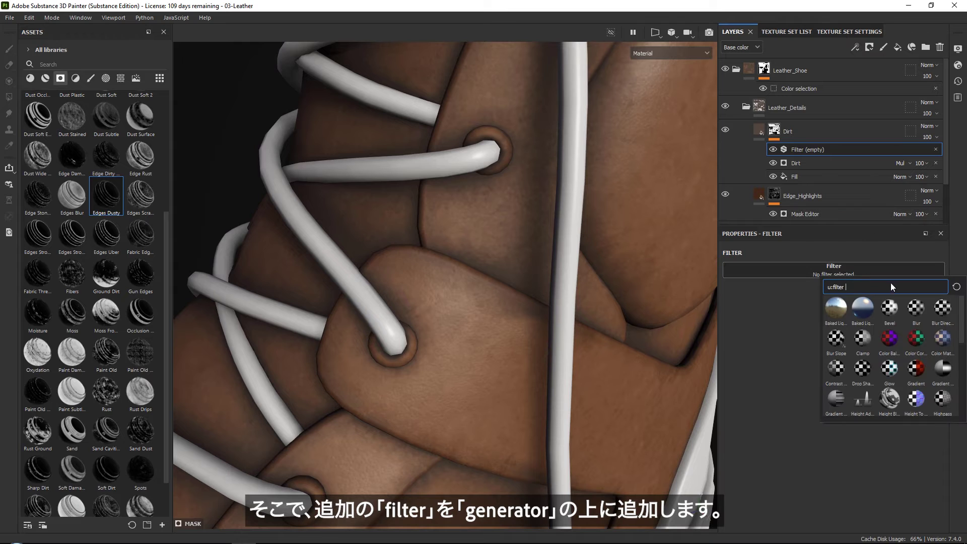
pyautogui.click(921, 309)
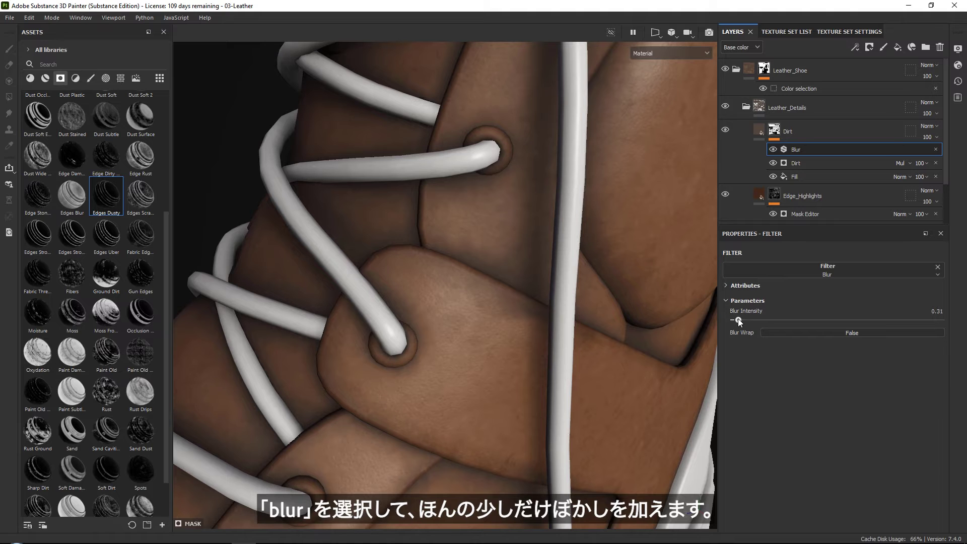
pyautogui.keyDown('alt'); pyautogui.moveTo(524, 214); pyautogui.dragTo(512, 92, button='right'); pyautogui.keyUp('alt')
pyautogui.keyDown('alt'); pyautogui.moveTo(559, 282); pyautogui.dragTo(567, 230); pyautogui.keyUp('alt')
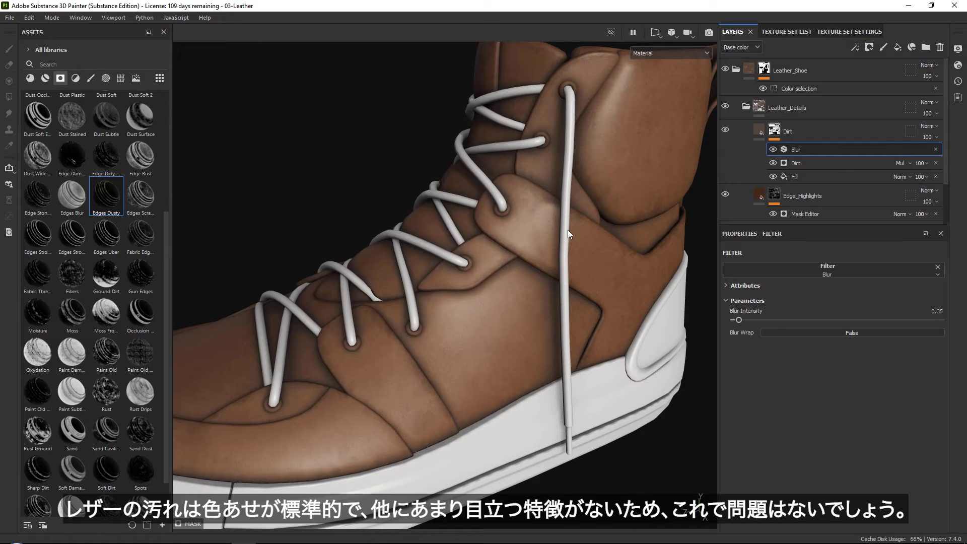
# Set the Dirt layer's base color to the brown 5B4637 and check the whole shoe.
pyautogui.scroll(4, 628, 201)
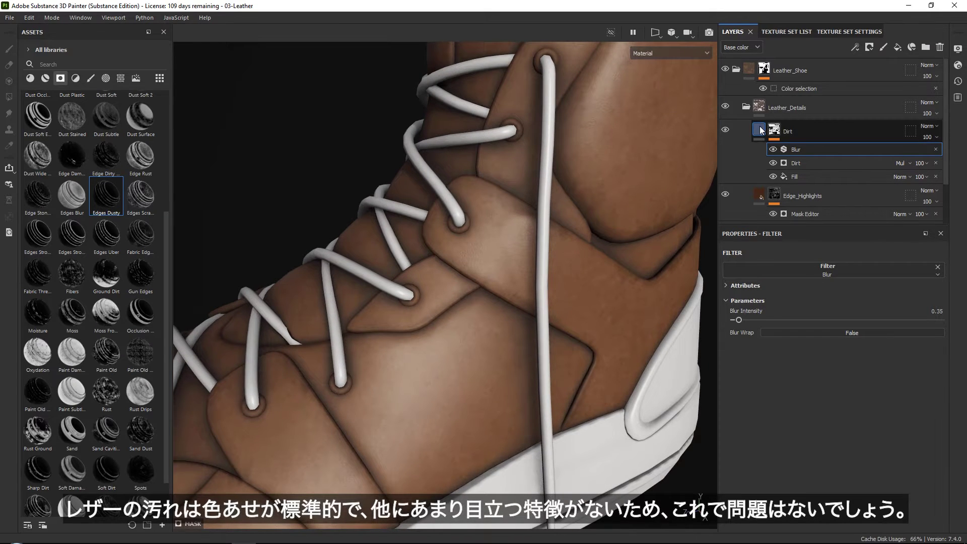
pyautogui.click(761, 131)
pyautogui.click(794, 392)
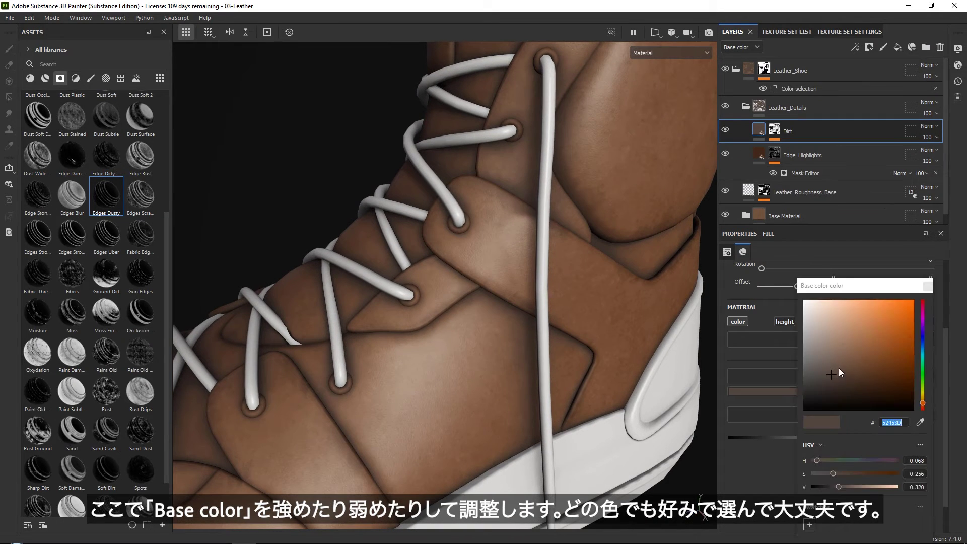
pyautogui.moveTo(839, 368)
pyautogui.mouseDown()
pyautogui.moveTo(835, 358)
pyautogui.moveTo(847, 371)
pyautogui.mouseUp()
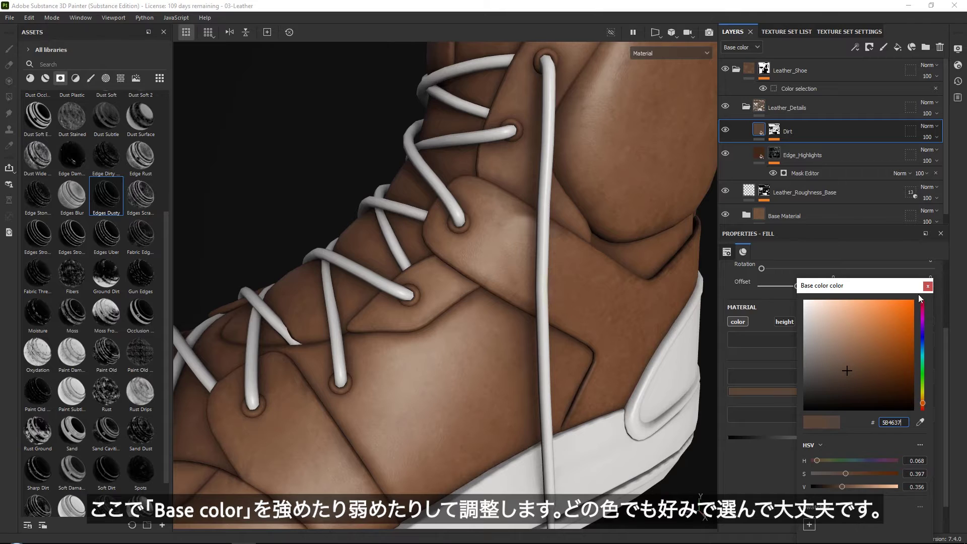
pyautogui.click(928, 286)
pyautogui.moveTo(547, 286)
pyautogui.keyDown('alt'); pyautogui.mouseDown()
pyautogui.moveTo(496, 249)
pyautogui.moveTo(529, 216)
pyautogui.moveTo(577, 221)
pyautogui.moveTo(534, 282)
pyautogui.moveTo(493, 317)
pyautogui.moveTo(467, 254)
pyautogui.moveTo(572, 264)
pyautogui.moveTo(548, 265)
pyautogui.moveTo(554, 269)
pyautogui.mouseUp(); pyautogui.keyUp('alt')
pyautogui.scroll(-6, 572, 263)
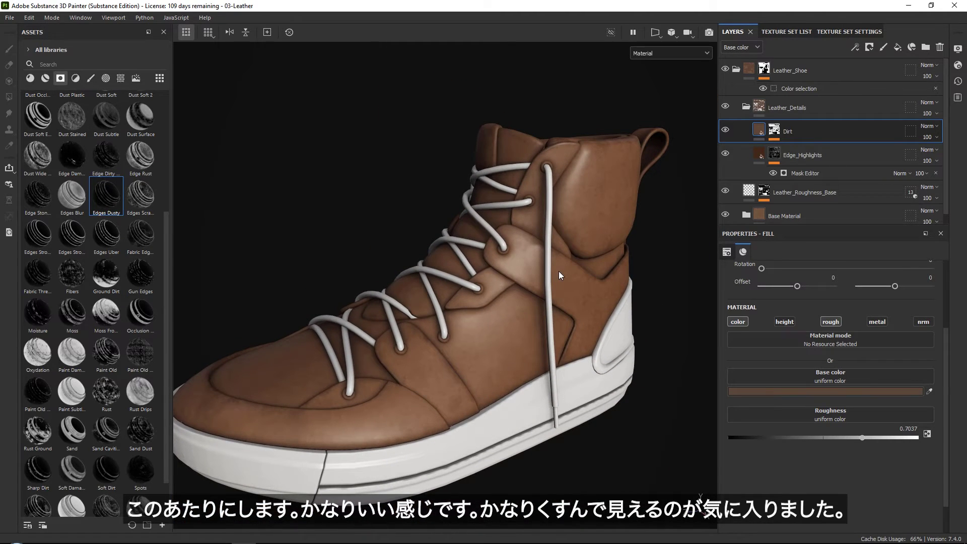
pyautogui.keyDown('alt'); pyautogui.moveTo(558, 271); pyautogui.dragTo(572, 263); pyautogui.keyUp('alt')
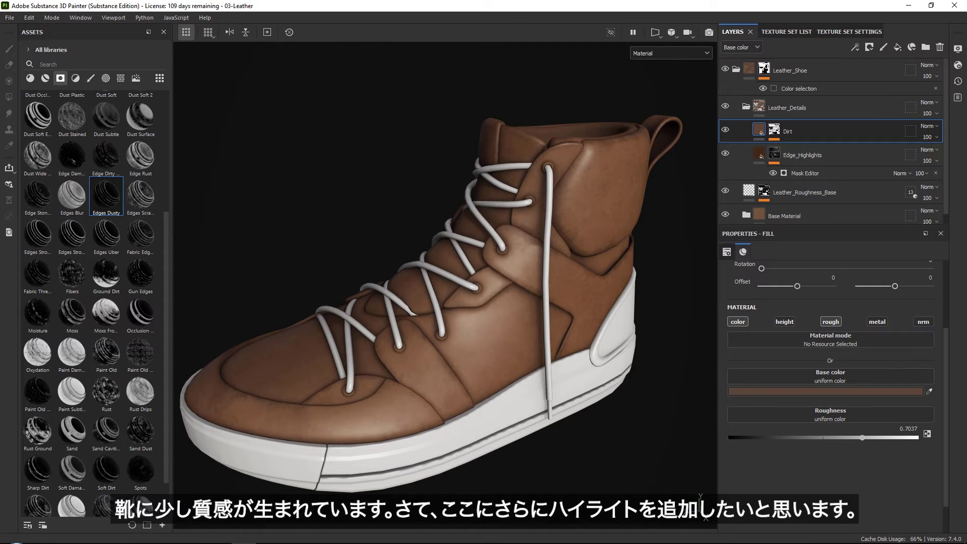
pyautogui.moveTo(576, 222)
pyautogui.keyDown('alt'); pyautogui.mouseDown()
pyautogui.moveTo(580, 229)
pyautogui.moveTo(571, 230)
pyautogui.moveTo(584, 227)
pyautogui.mouseUp(); pyautogui.keyUp('alt')
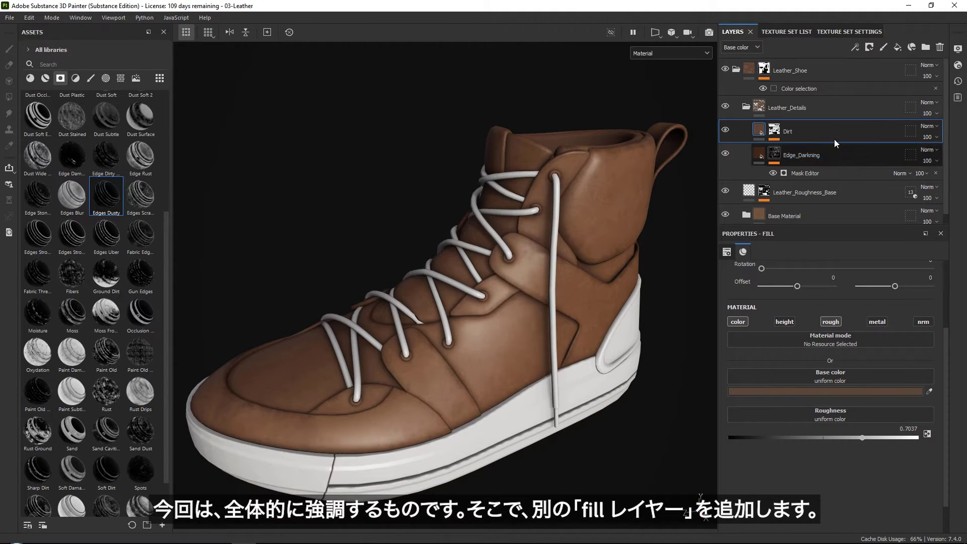
# Add a fill layer above the Dirt layer and name it Overall_Highlights.
pyautogui.click(897, 48)
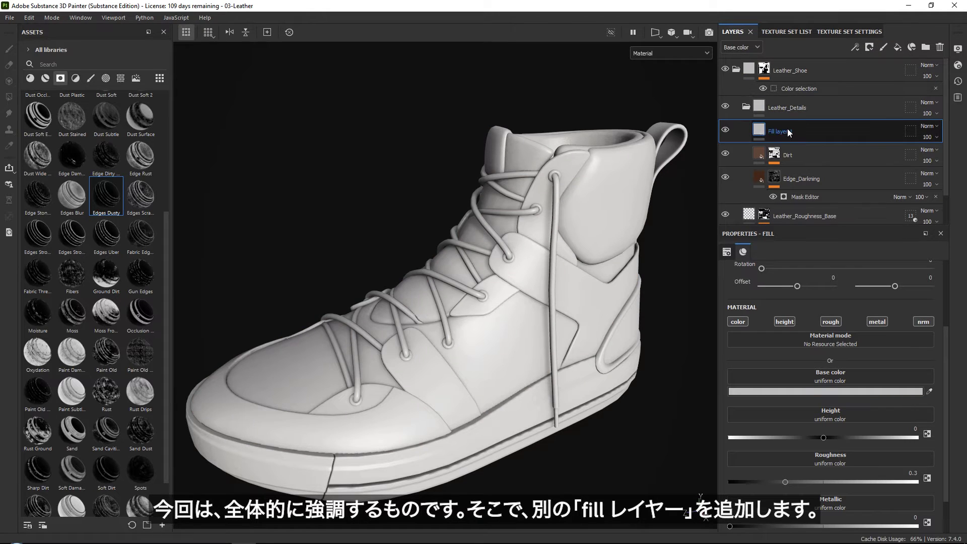
pyautogui.doubleClick(789, 132)
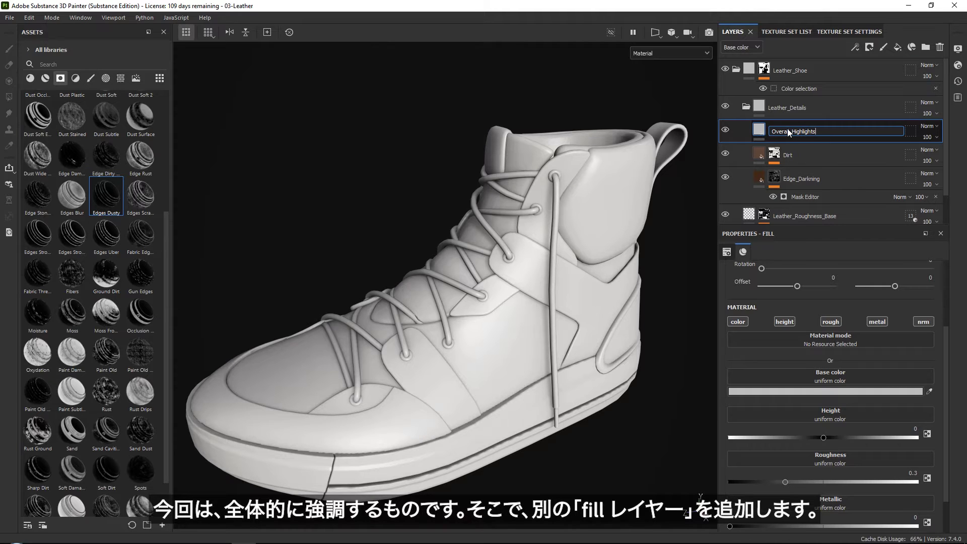
pyautogui.write('Overall_Highlights')
pyautogui.press('Return')
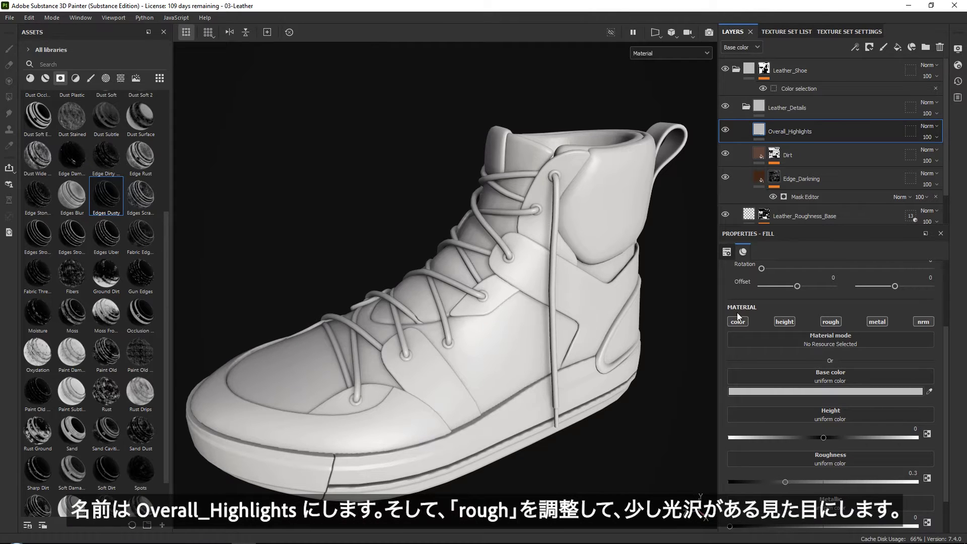
# Disable the height, metal and normal channels of the Overall_Highlights layer and set its roughness to 0.2910.
pyautogui.click(789, 323)
pyautogui.click(877, 321)
pyautogui.click(927, 320)
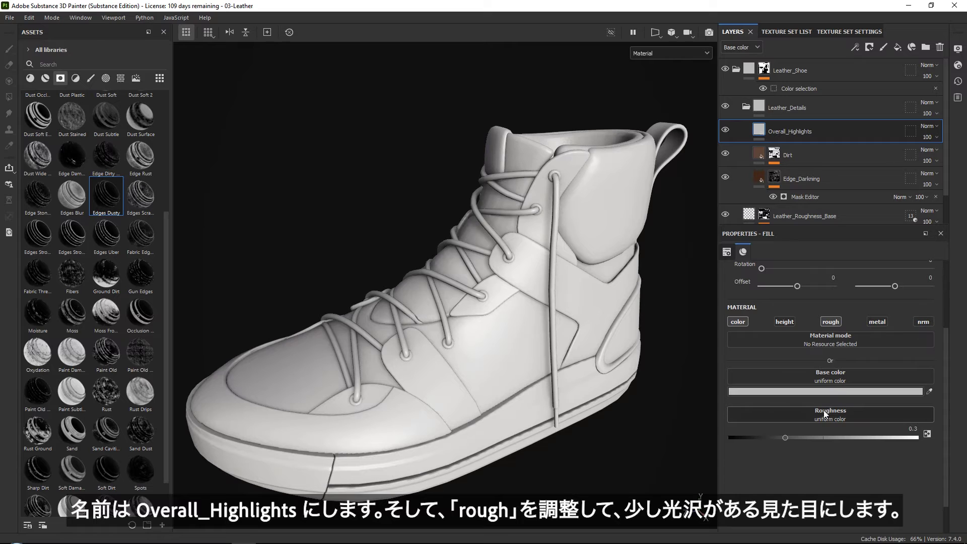
pyautogui.click(830, 437)
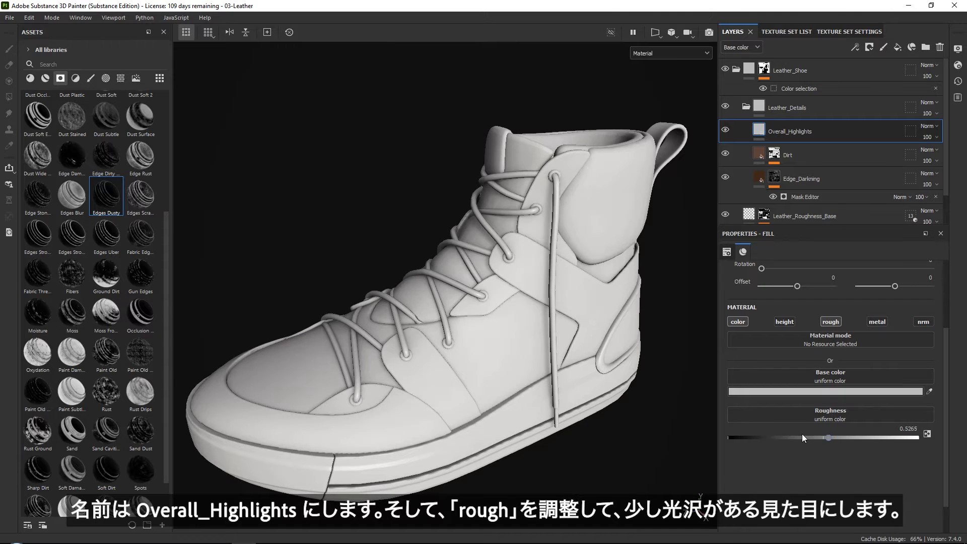
pyautogui.moveTo(802, 434); pyautogui.dragTo(784, 434)
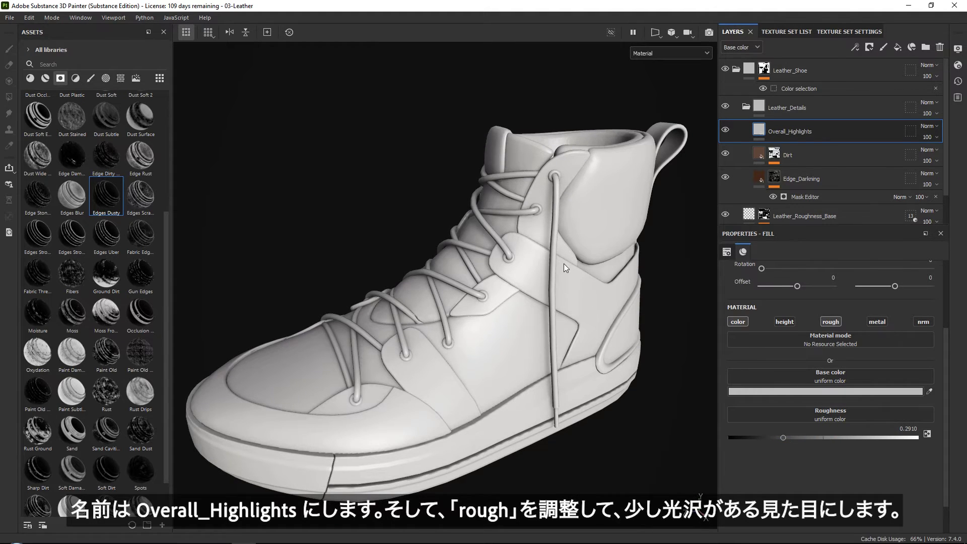
# Set the base color of the Overall_Highlights layer to pure white.
pyautogui.scroll(2, 565, 282)
pyautogui.click(832, 390)
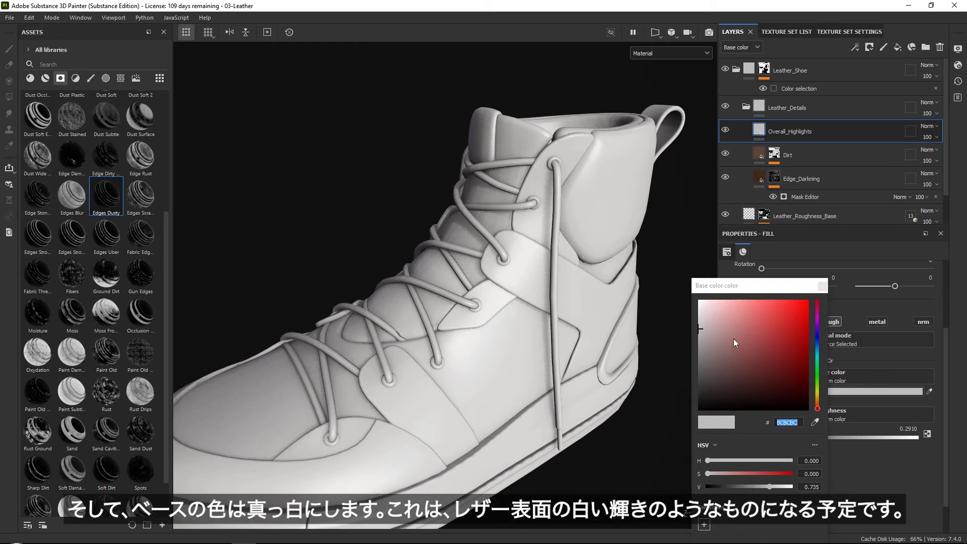
pyautogui.moveTo(734, 343); pyautogui.dragTo(664, 254)
pyautogui.click(823, 286)
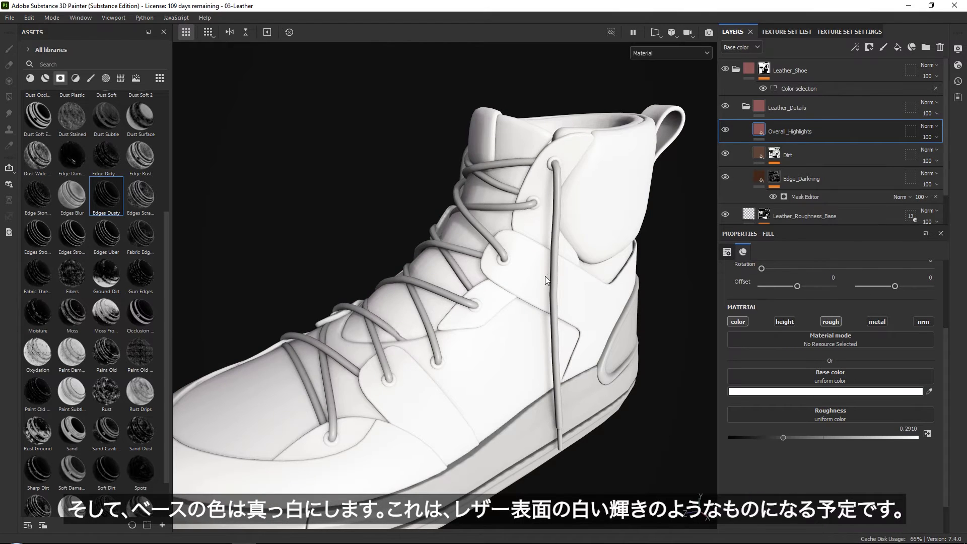
pyautogui.keyDown('alt'); pyautogui.moveTo(547, 280); pyautogui.dragTo(533, 272); pyautogui.keyUp('alt')
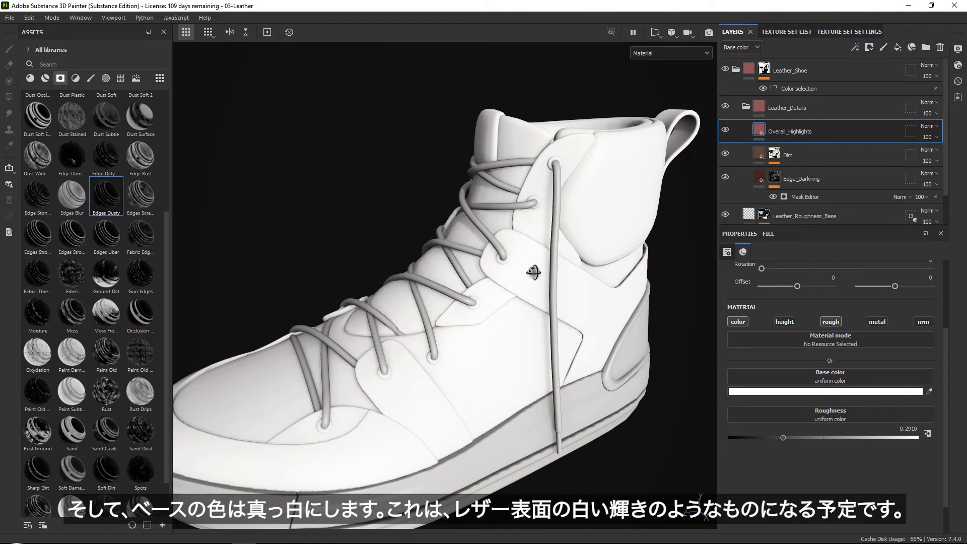
pyautogui.keyDown('alt'); pyautogui.moveTo(595, 179); pyautogui.dragTo(665, 174, button='middle'); pyautogui.keyUp('alt')
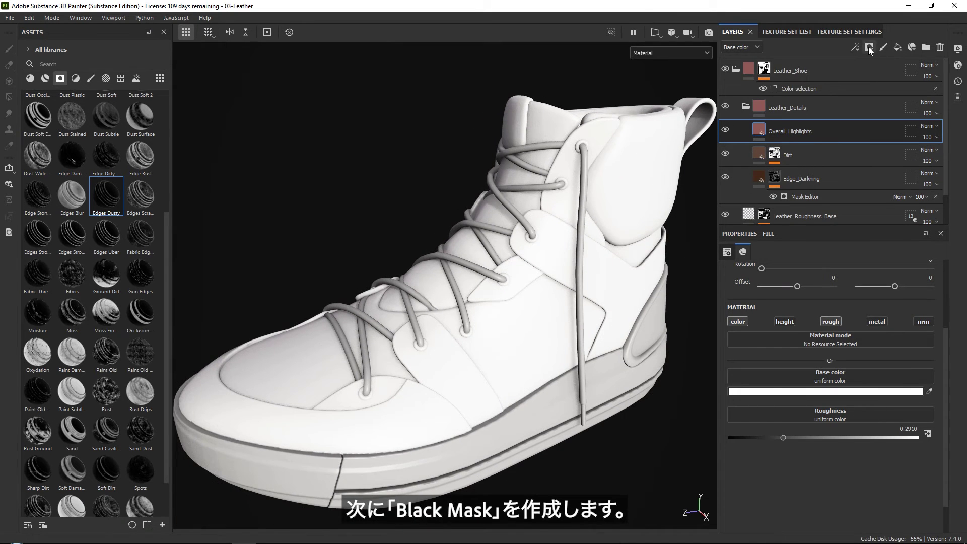
# Add a black mask to the Overall_Highlights layer and check the anchor point in the Leather_Roughness_Base mask.
pyautogui.click(870, 50)
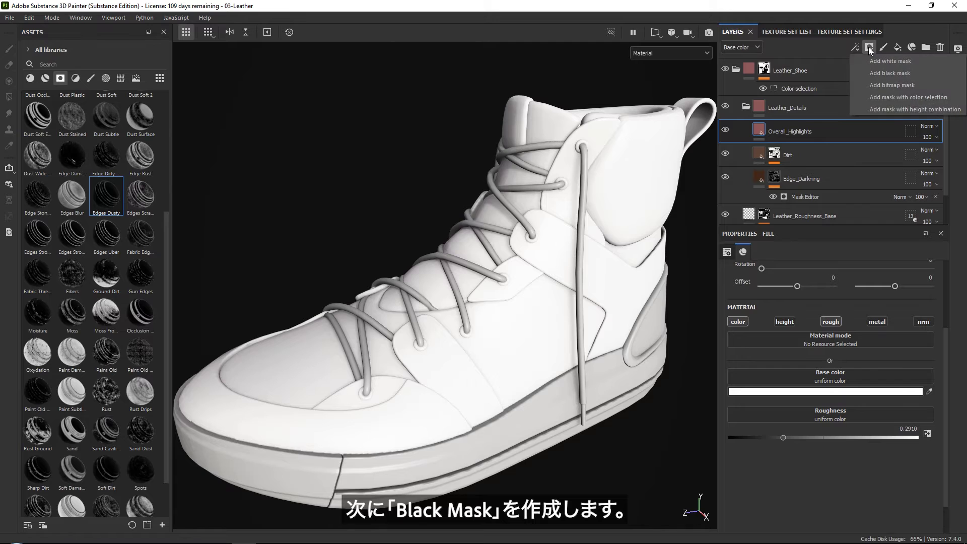
pyautogui.click(872, 71)
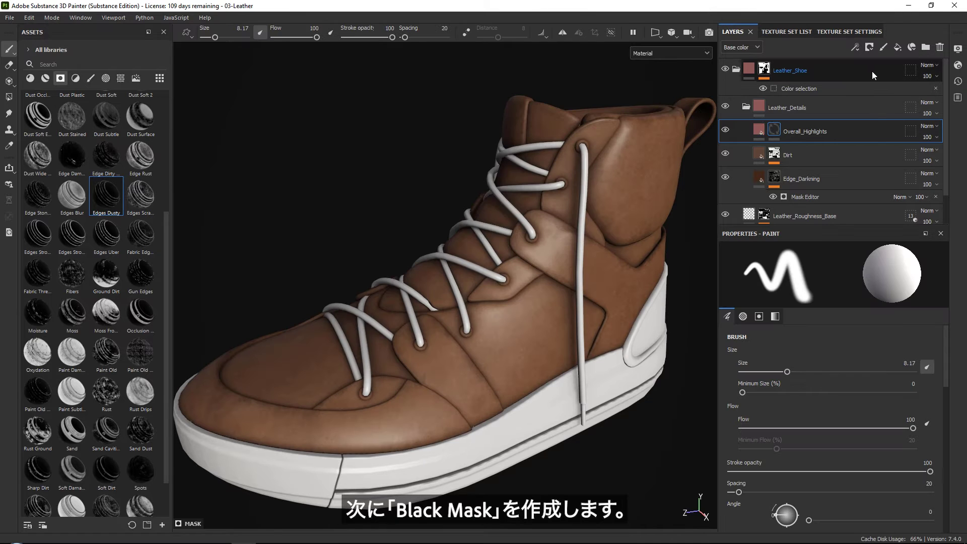
pyautogui.click(855, 49)
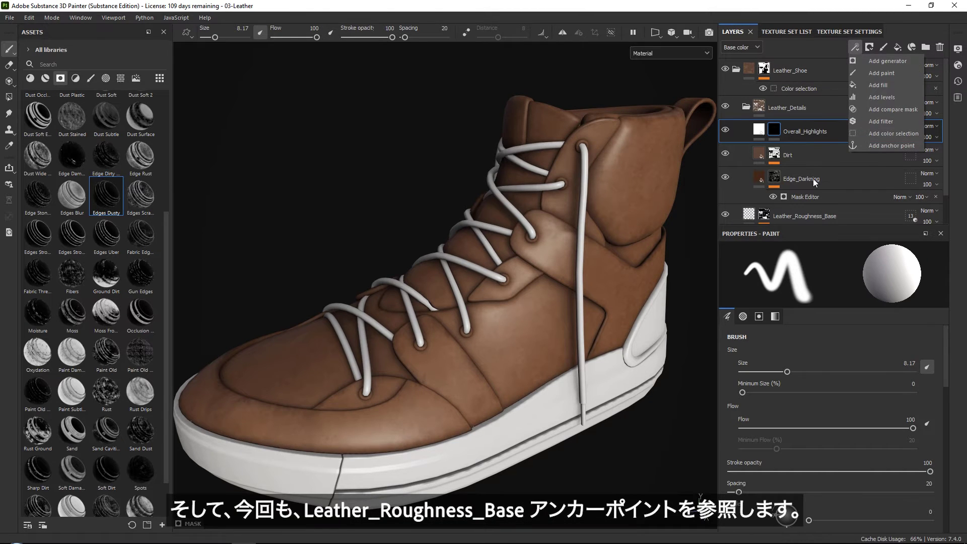
pyautogui.click(806, 215)
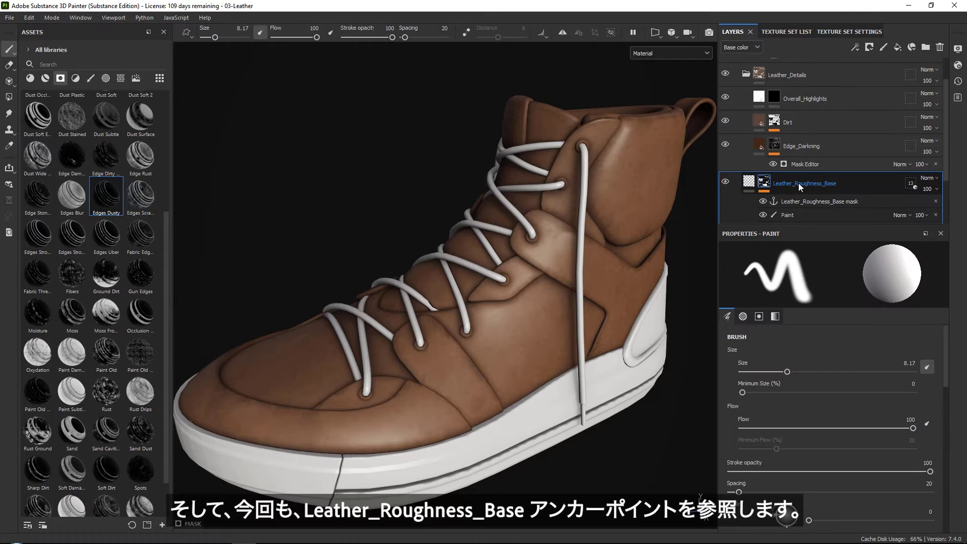
pyautogui.scroll(1, 834, 181)
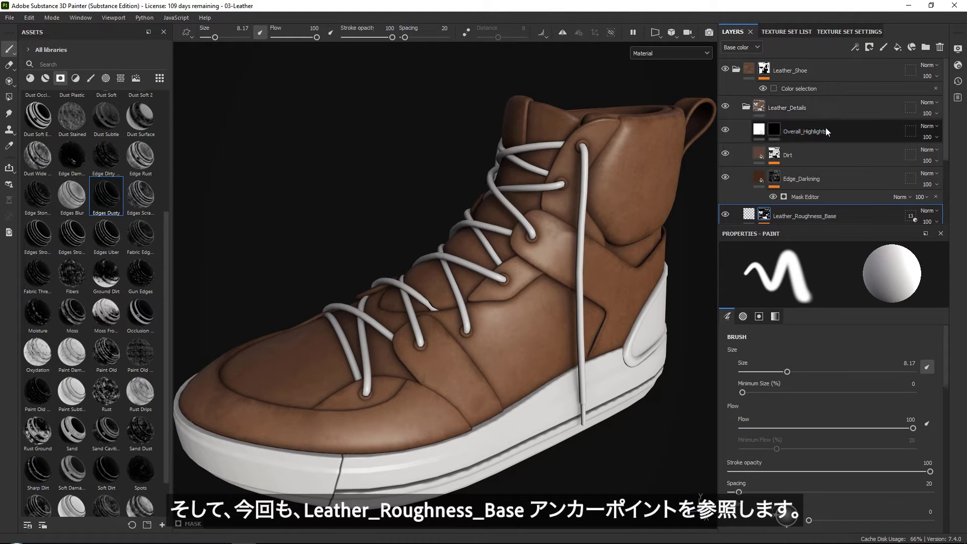
# Add a fill to the Overall_Highlights mask and link its grayscale to the Leather_Roughness_Base mask anchor point.
pyautogui.click(779, 129)
pyautogui.click(855, 48)
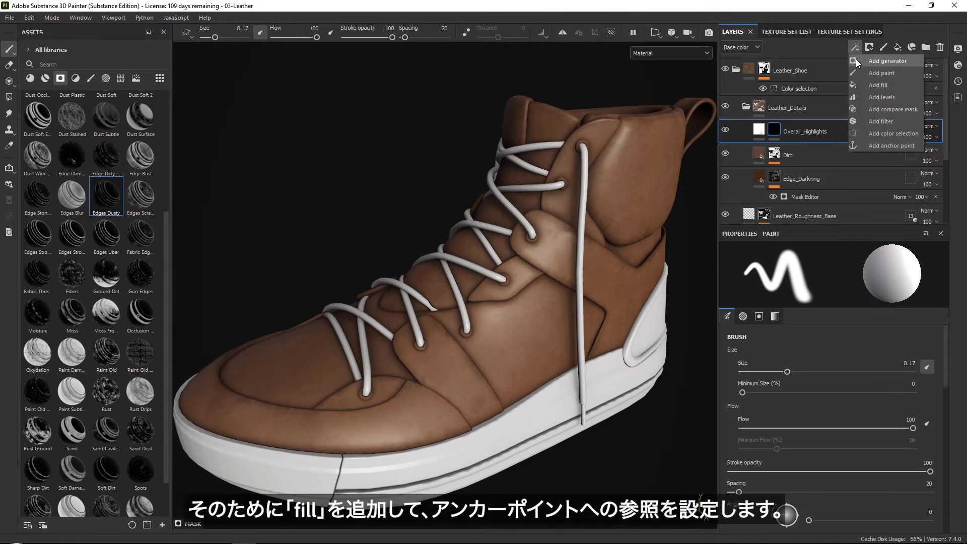
pyautogui.click(866, 47)
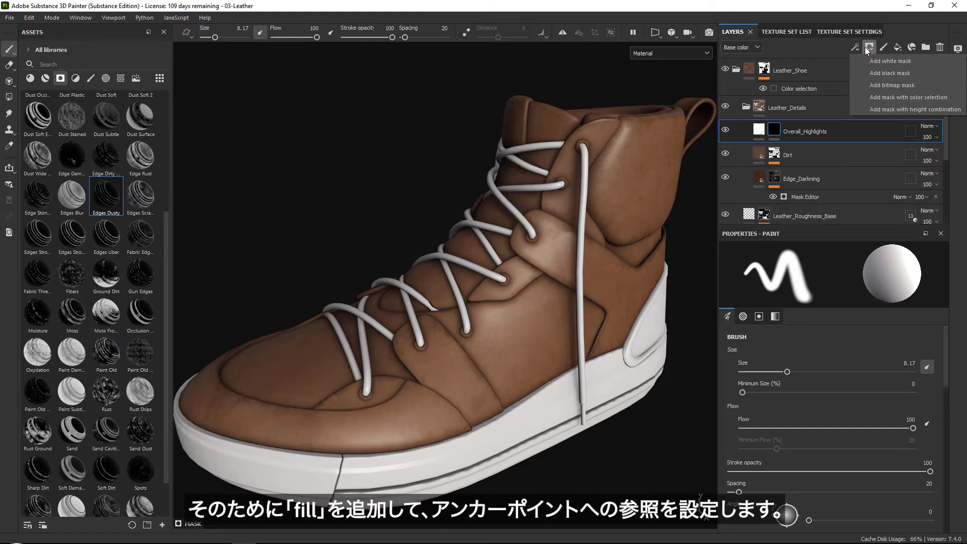
pyautogui.click(858, 48)
pyautogui.click(876, 85)
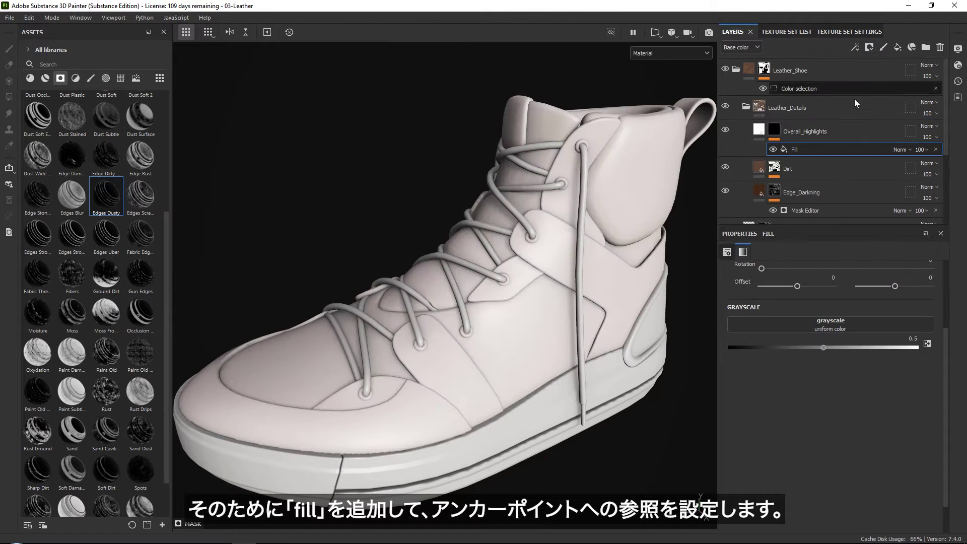
pyautogui.click(831, 323)
pyautogui.click(876, 328)
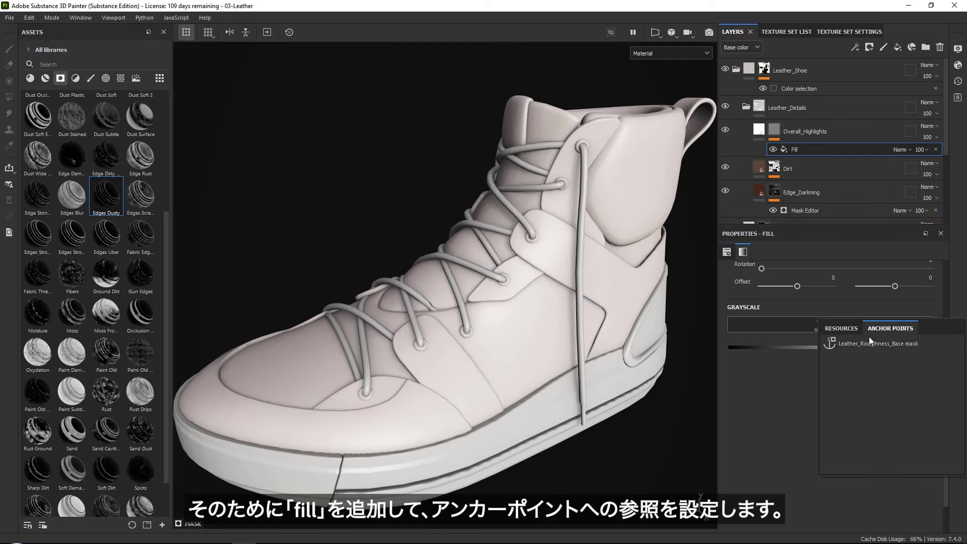
pyautogui.click(865, 343)
# Set the levels of the Overall_Highlights mask fill to a lower input of 0.417 and a midtone of 7.743.
pyautogui.keyDown('alt'); pyautogui.moveTo(479, 212); pyautogui.dragTo(512, 323); pyautogui.keyUp('alt')
pyautogui.moveTo(740, 384); pyautogui.dragTo(819, 384)
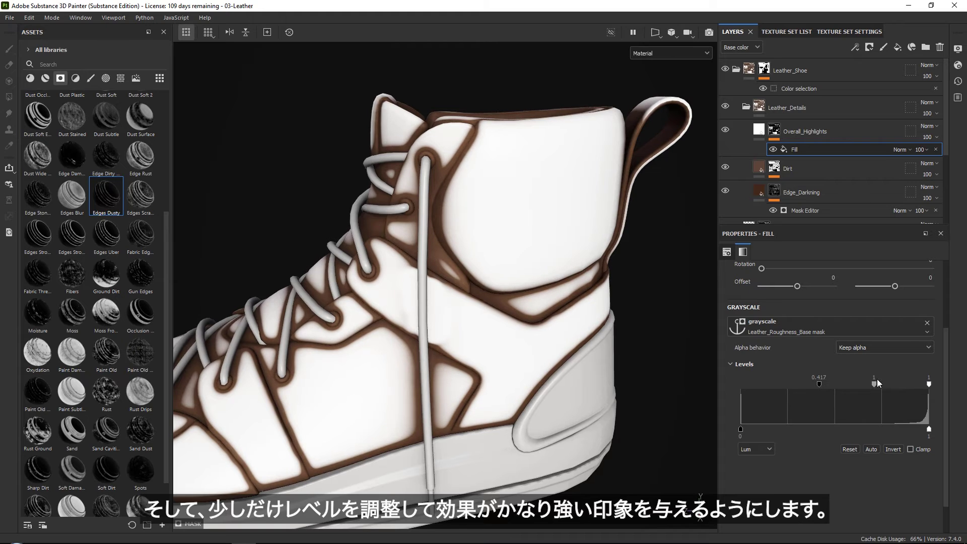
pyautogui.moveTo(877, 383); pyautogui.dragTo(899, 384)
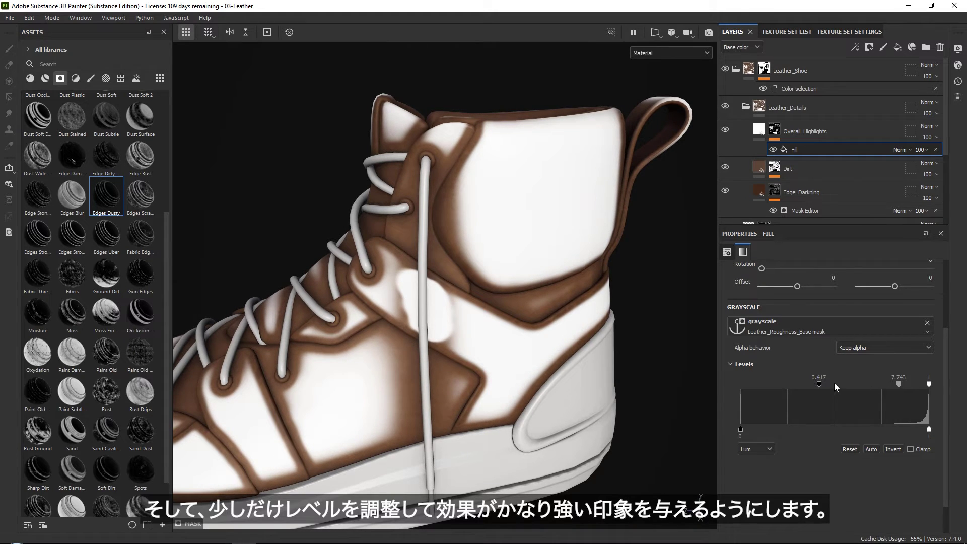
# Set the lower input level of the Overall_Highlights mask fill to 0.417 and inspect the hand-painted patch behind the long lace.
pyautogui.moveTo(815, 384); pyautogui.dragTo(819, 384)
pyautogui.click(774, 129)
pyautogui.keyDown('alt'); pyautogui.moveTo(443, 302); pyautogui.dragTo(466, 248, button='middle'); pyautogui.keyUp('alt')
pyautogui.keyDown('alt'); pyautogui.moveTo(466, 248); pyautogui.dragTo(467, 378, button='right'); pyautogui.keyUp('alt')
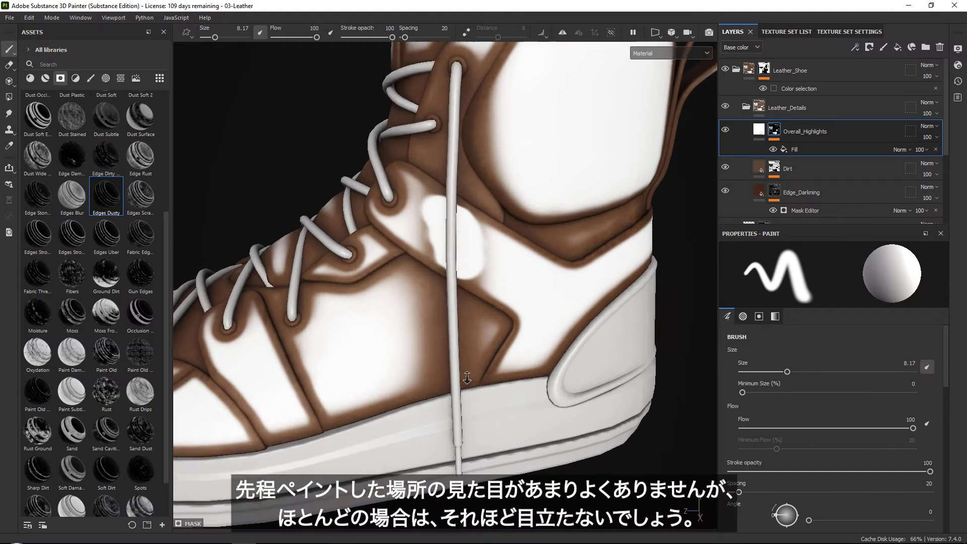
pyautogui.keyDown('alt'); pyautogui.moveTo(467, 378); pyautogui.dragTo(469, 267); pyautogui.keyUp('alt')
pyautogui.keyDown('alt'); pyautogui.moveTo(408, 226); pyautogui.dragTo(438, 264, button='right'); pyautogui.keyUp('alt')
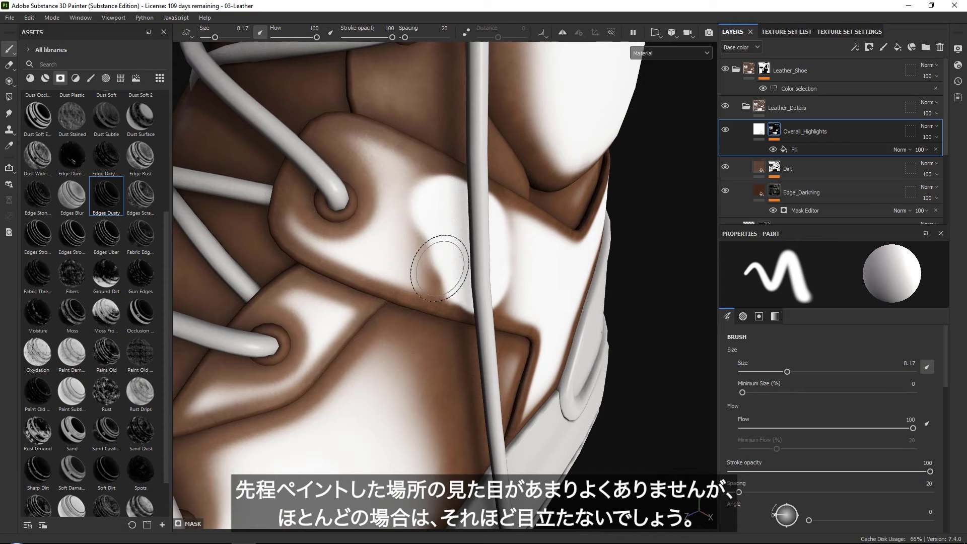
# Paint over the edges of the white patch in the Leather_Roughness_Base mask's Paint effect, using the Basic Soft brush at size 4.97.
pyautogui.scroll(-4, 781, 187)
pyautogui.click(786, 180)
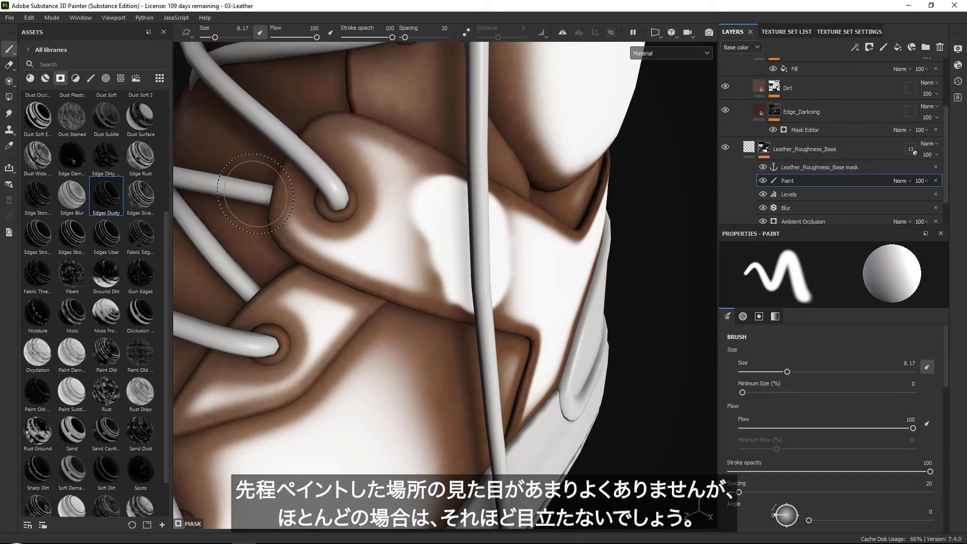
pyautogui.click(92, 78)
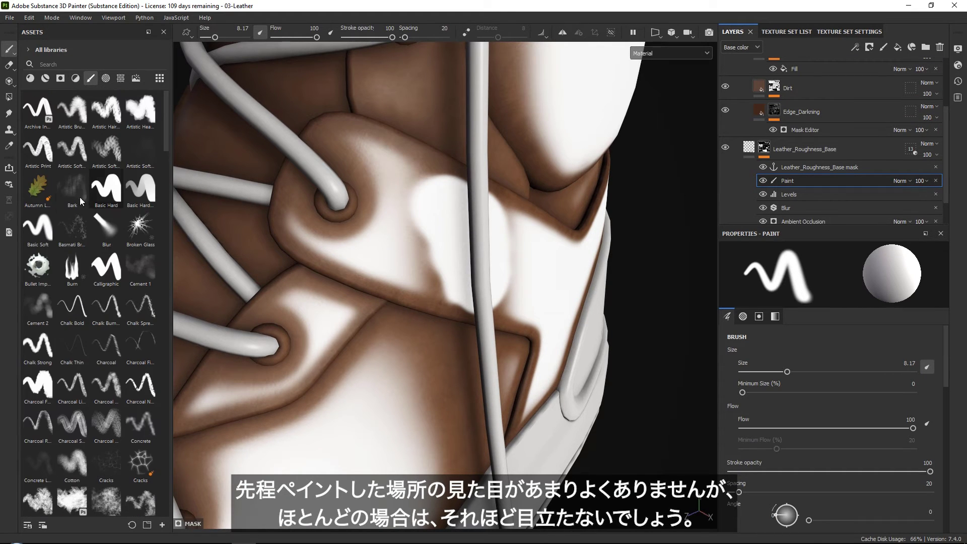
pyautogui.click(38, 227)
pyautogui.click(776, 372)
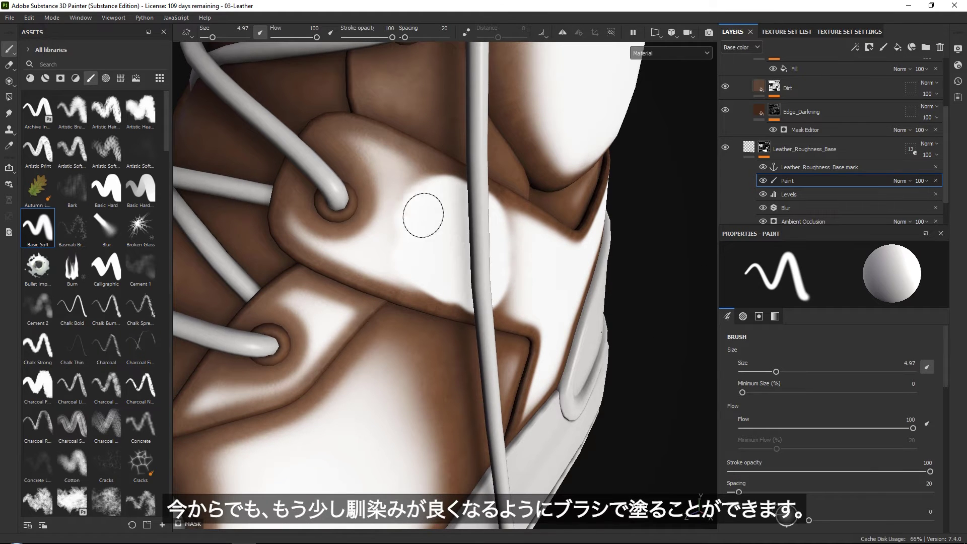
pyautogui.moveTo(423, 215)
pyautogui.mouseDown()
pyautogui.moveTo(431, 205)
pyautogui.moveTo(500, 233)
pyautogui.moveTo(433, 193)
pyautogui.moveTo(468, 253)
pyautogui.moveTo(447, 197)
pyautogui.moveTo(459, 128)
pyautogui.mouseUp()
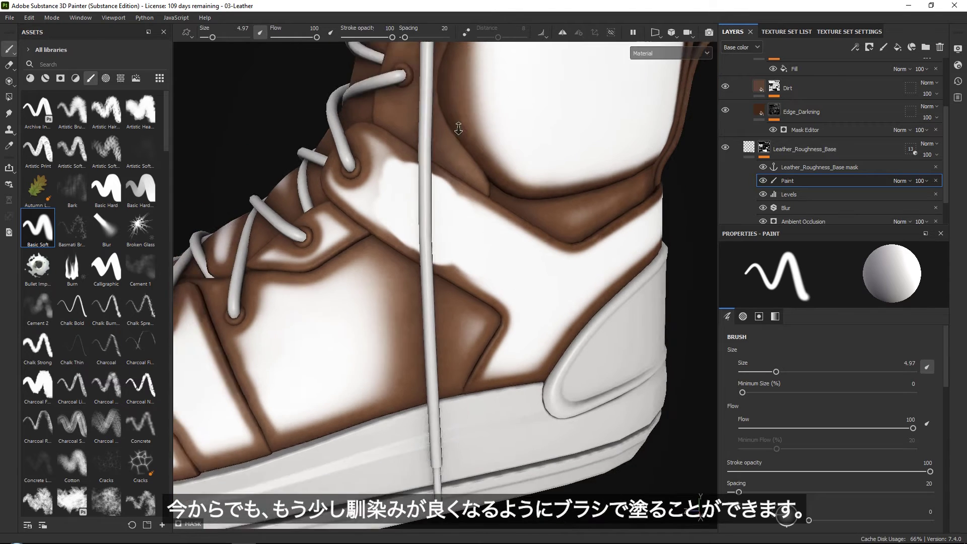
# Add a second fill above the existing fill in the Overall_Highlights mask.
pyautogui.keyDown('alt'); pyautogui.moveTo(459, 128); pyautogui.dragTo(458, 167, button='right'); pyautogui.keyUp('alt')
pyautogui.moveTo(458, 166)
pyautogui.keyDown('alt'); pyautogui.mouseDown()
pyautogui.moveTo(438, 212)
pyautogui.moveTo(443, 262)
pyautogui.moveTo(466, 262)
pyautogui.moveTo(468, 251)
pyautogui.mouseUp(); pyautogui.keyUp('alt')
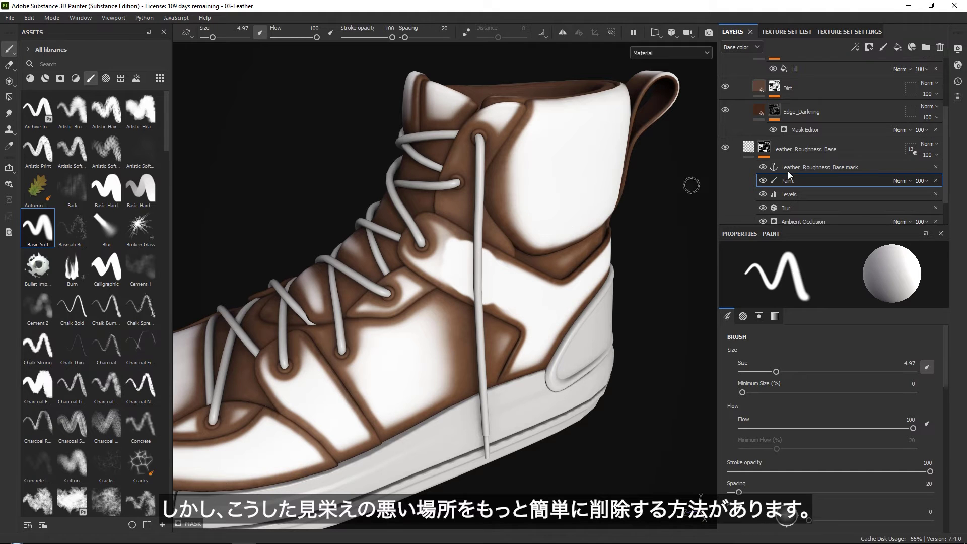
pyautogui.scroll(3, 842, 151)
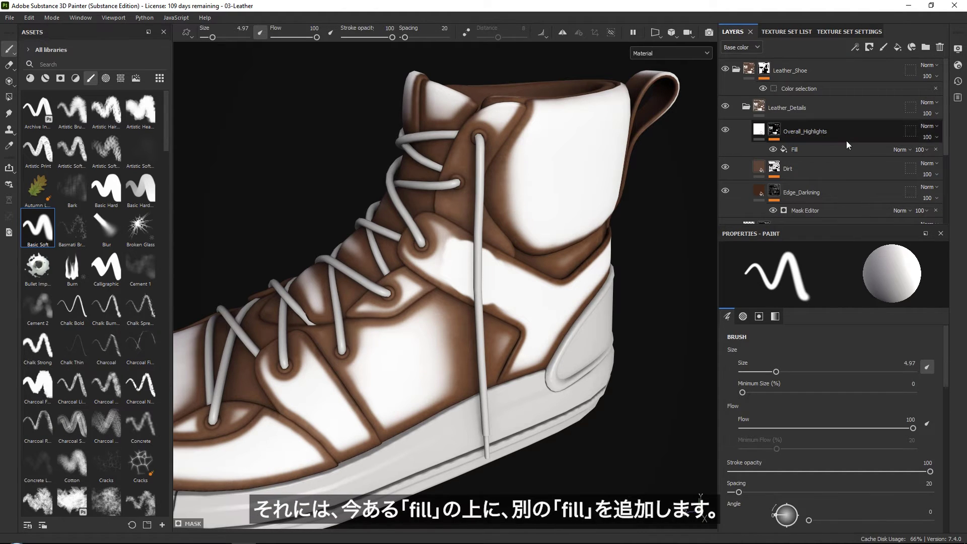
pyautogui.click(840, 148)
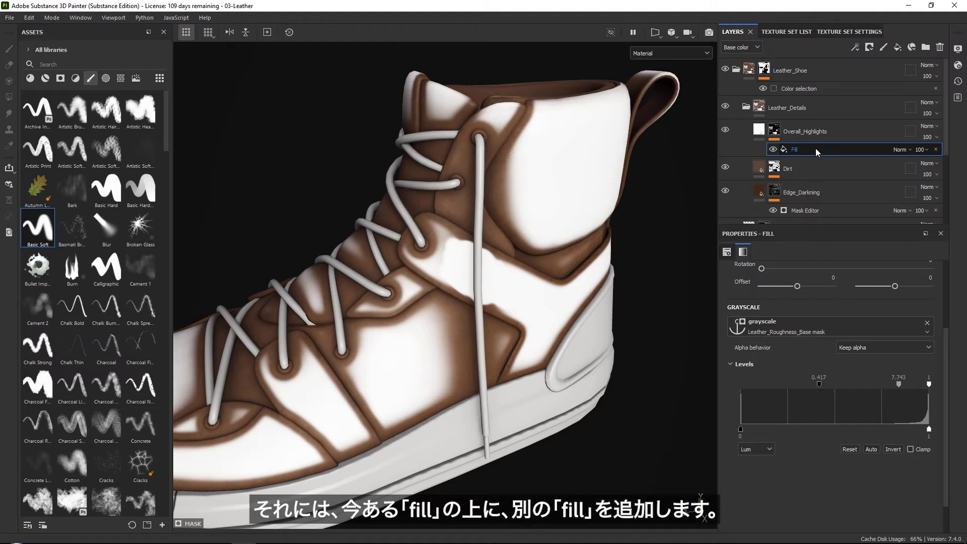
pyautogui.click(856, 46)
pyautogui.click(881, 85)
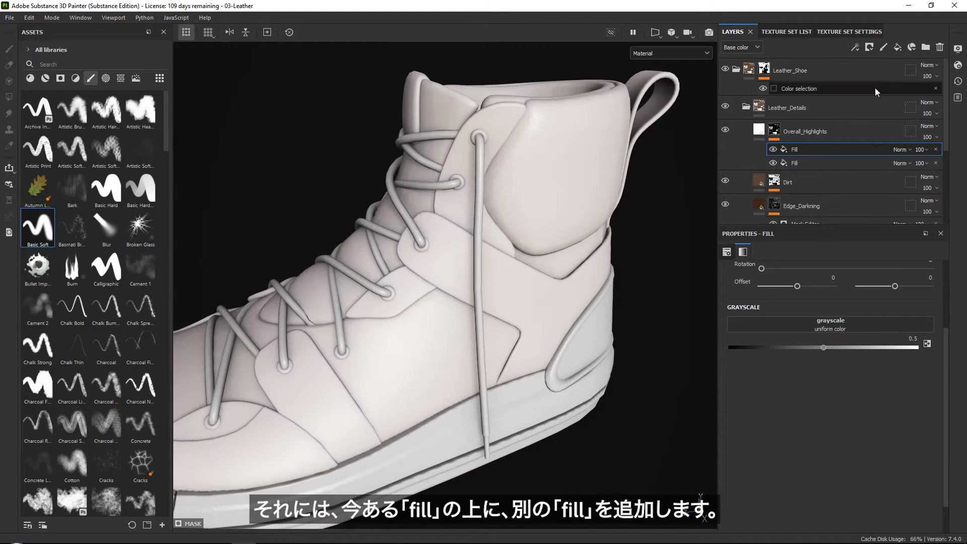
# Find the Grunge Wipe Smudgy Soft texture and assign it to the grayscale of the new mask fill.
pyautogui.click(121, 79)
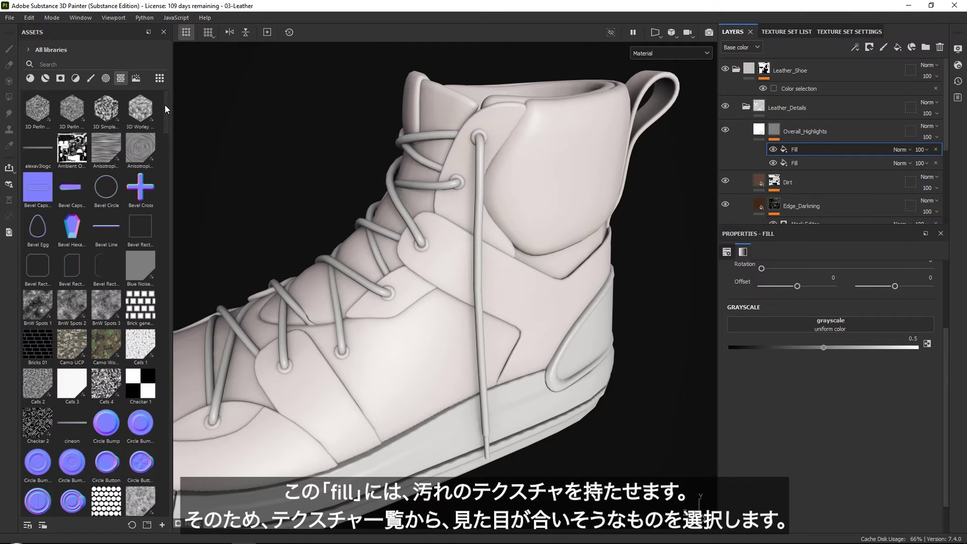
pyautogui.moveTo(164, 107); pyautogui.dragTo(176, 334)
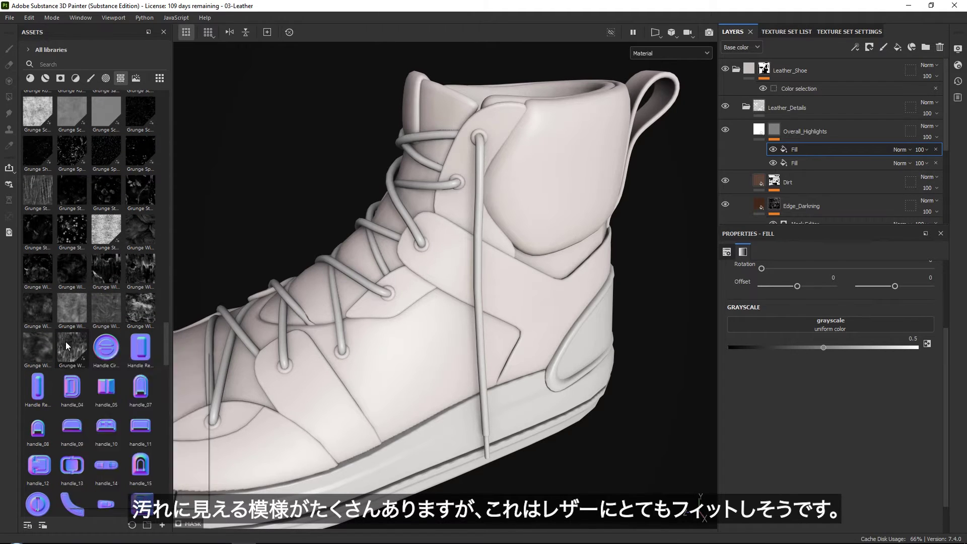
pyautogui.moveTo(49, 344)
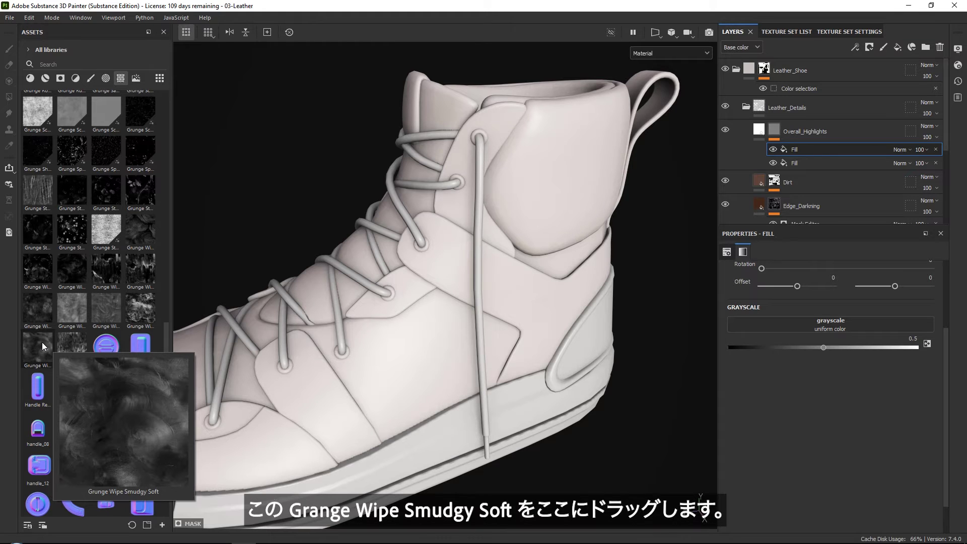
pyautogui.moveTo(41, 343)
pyautogui.mouseDown()
pyautogui.moveTo(635, 387)
pyautogui.moveTo(810, 326)
pyautogui.mouseUp()
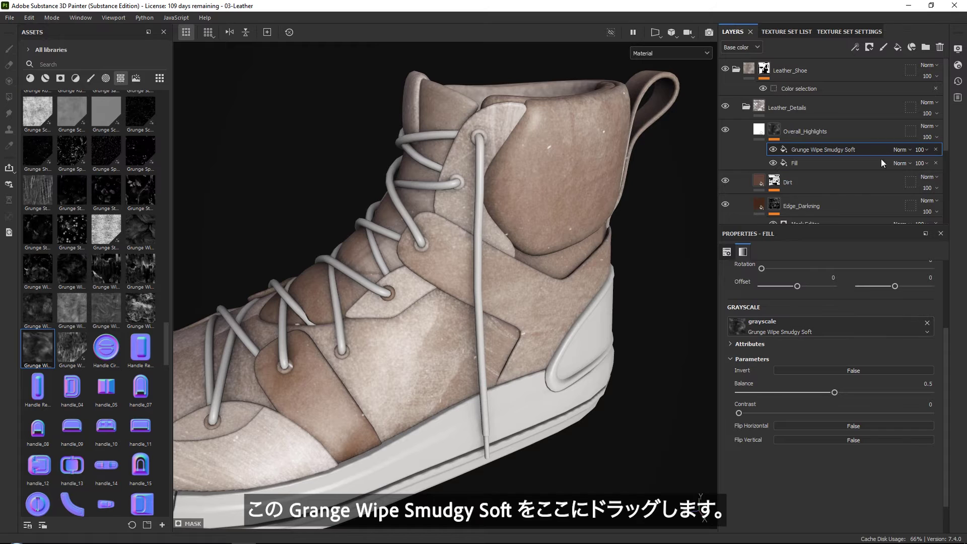
# Set the blending mode of the Grunge Wipe Smudgy Soft fill to Multiply.
pyautogui.scroll(2, 835, 350)
pyautogui.scroll(1, 836, 350)
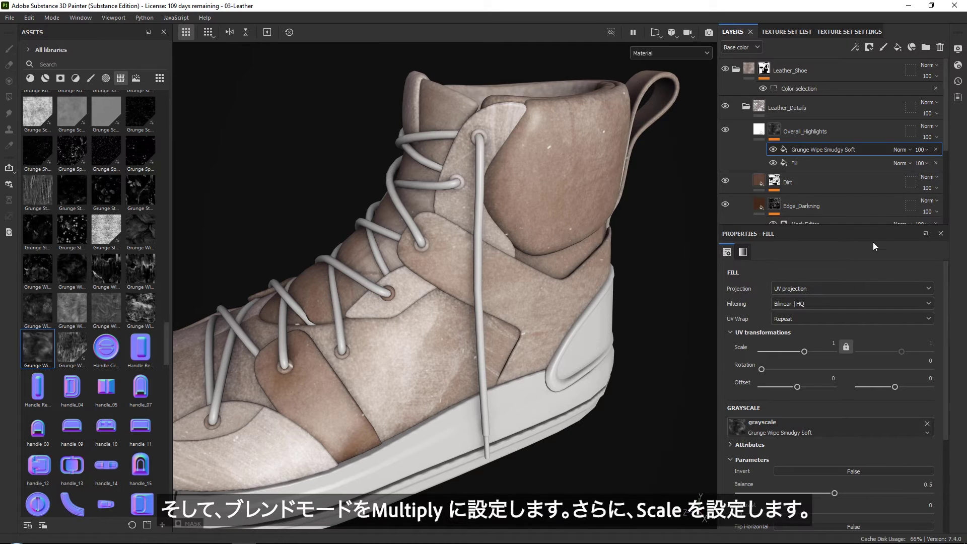
pyautogui.click(911, 151)
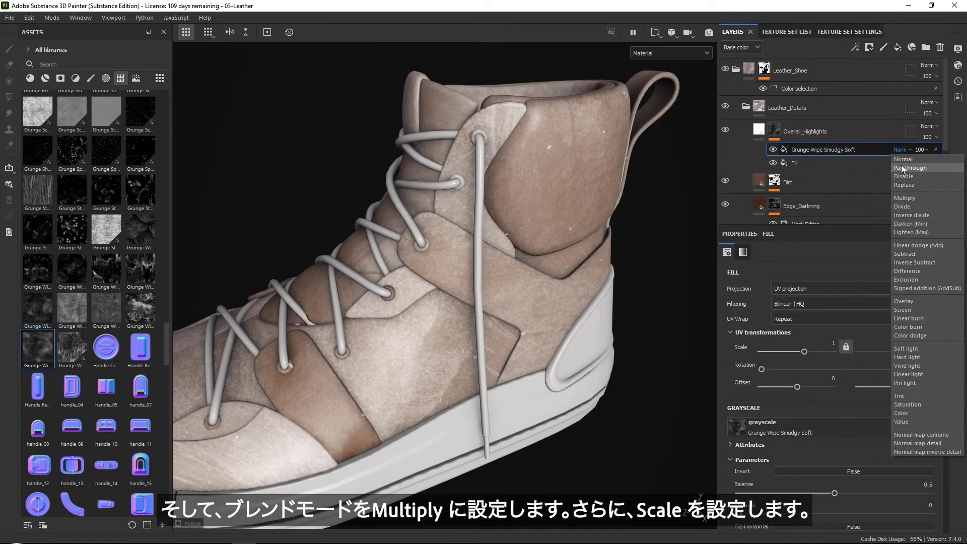
pyautogui.click(906, 198)
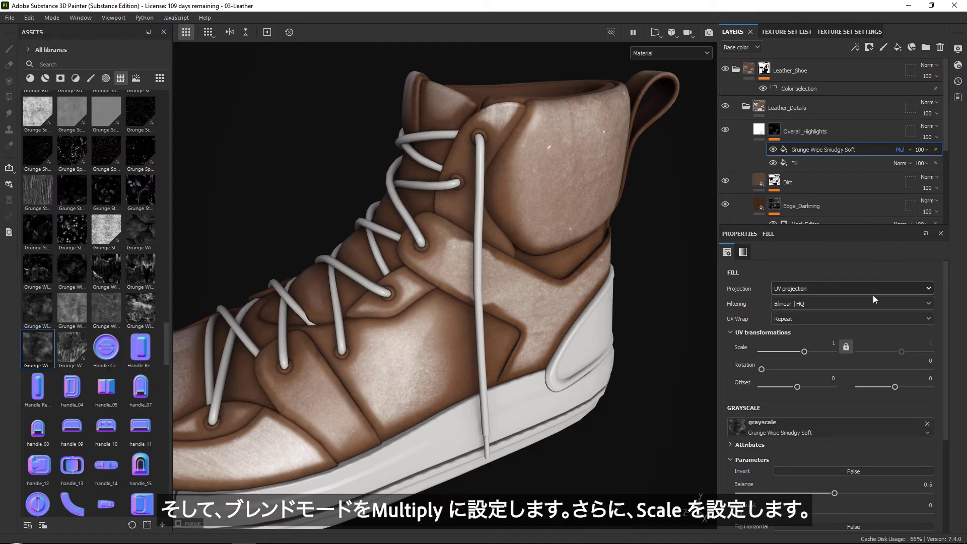
# Set the scale of the Grunge Wipe Smudgy Soft fill to 10 and its balance to 0.5.
pyautogui.scroll(-1, 818, 321)
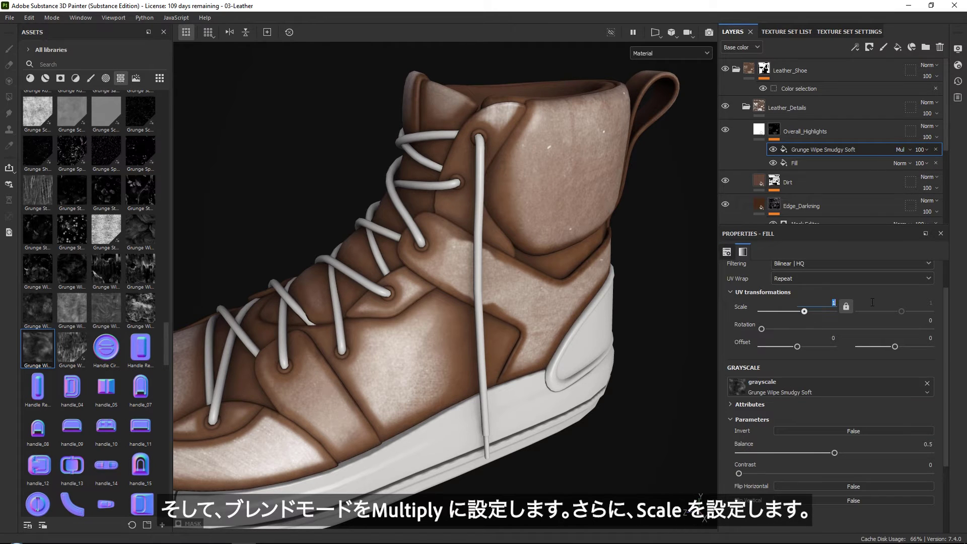
pyautogui.write('10')
pyautogui.press('Return')
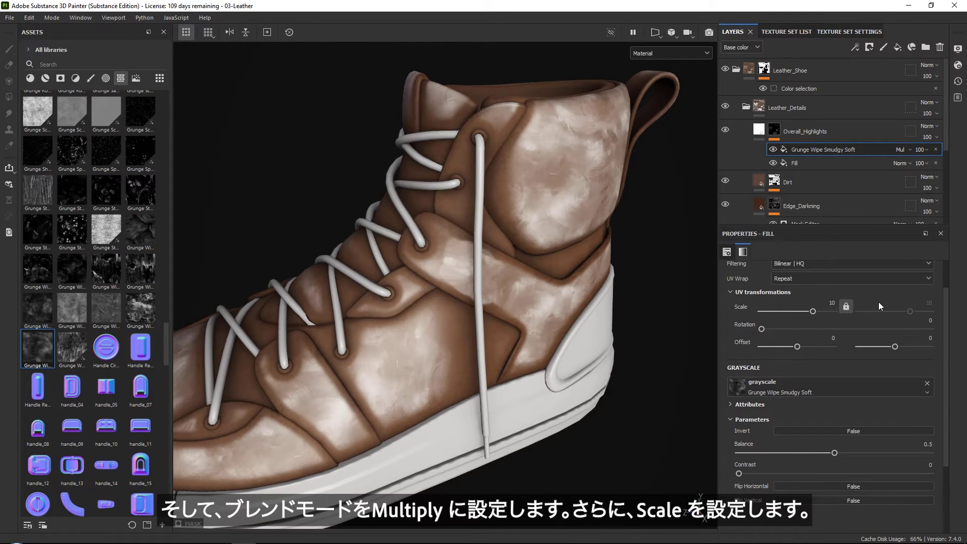
pyautogui.keyDown('alt'); pyautogui.moveTo(550, 144); pyautogui.dragTo(564, 256); pyautogui.keyUp('alt')
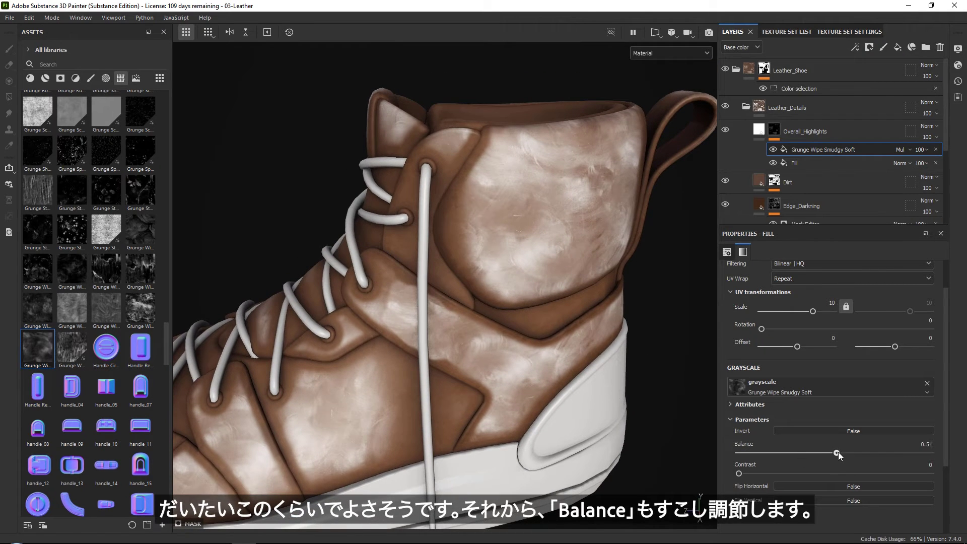
pyautogui.moveTo(837, 453)
pyautogui.mouseDown()
pyautogui.moveTo(860, 451)
pyautogui.moveTo(806, 452)
pyautogui.moveTo(866, 453)
pyautogui.moveTo(833, 454)
pyautogui.mouseUp()
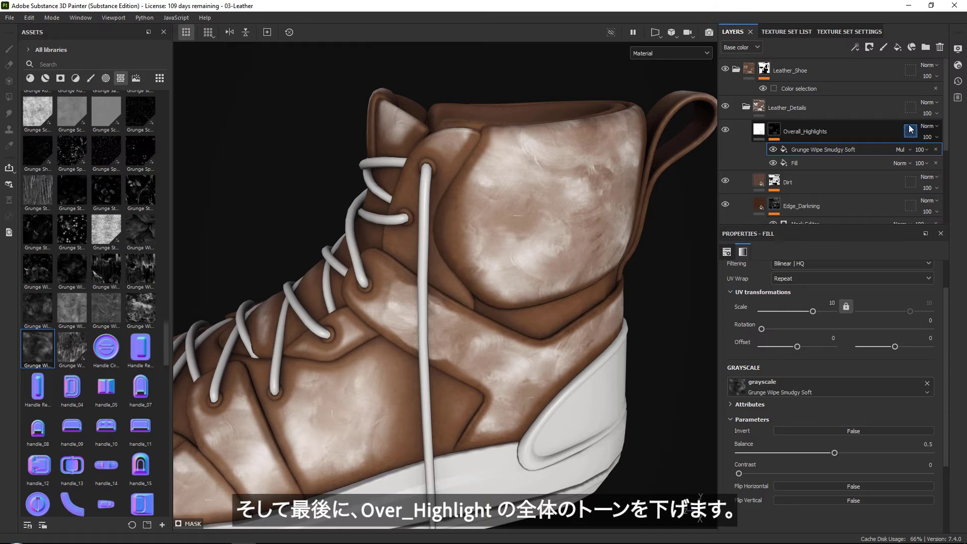
# Raise the levels midtone of the lower, anchor-linked fill in the Overall_Highlights mask to 8.431.
pyautogui.click(831, 127)
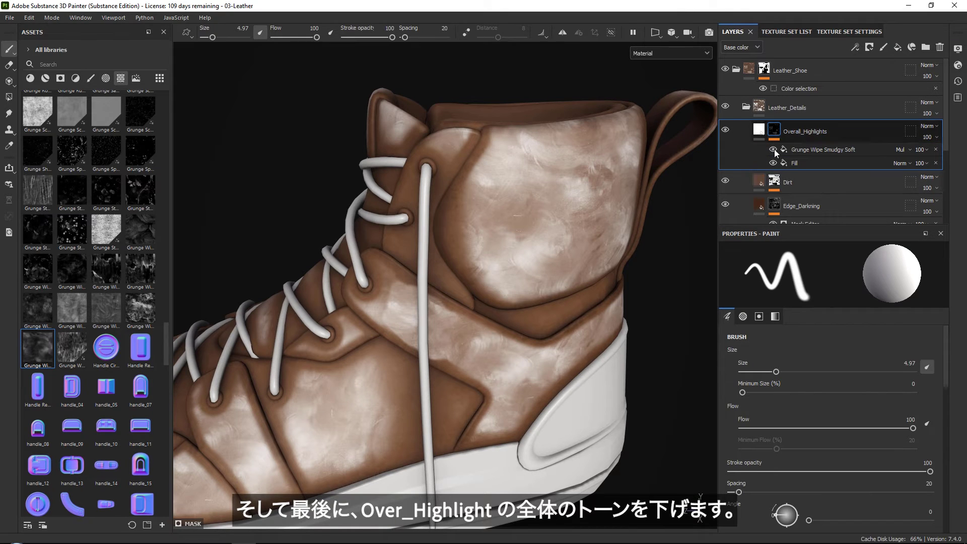
pyautogui.click(803, 160)
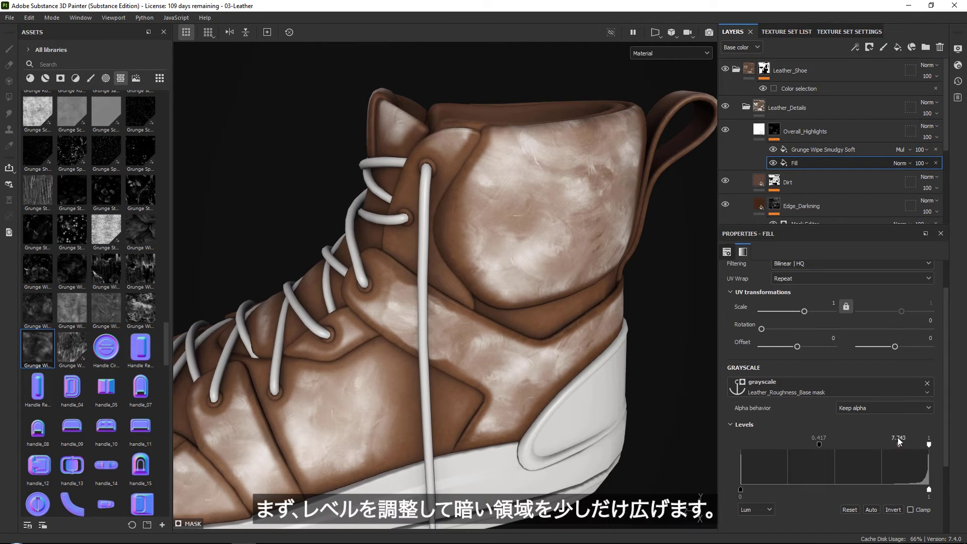
pyautogui.moveTo(899, 444)
pyautogui.mouseDown()
pyautogui.moveTo(917, 444)
pyautogui.moveTo(902, 440)
pyautogui.mouseUp()
pyautogui.moveTo(927, 445)
pyautogui.mouseDown()
pyautogui.moveTo(908, 446)
pyautogui.moveTo(939, 446)
pyautogui.mouseUp()
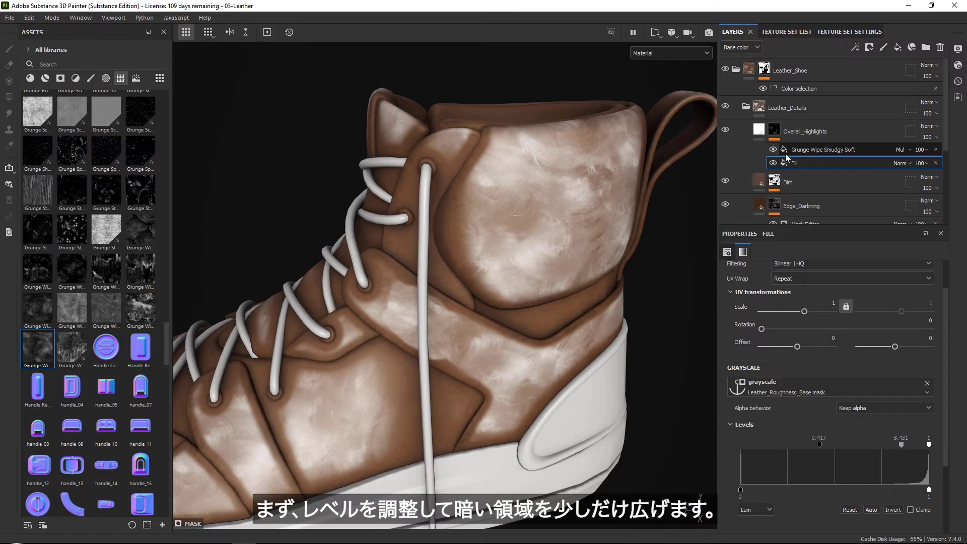
# Set the Grunge Wipe Smudgy Soft fill's contrast to 0.22 and its balance to 0.52.
pyautogui.click(802, 153)
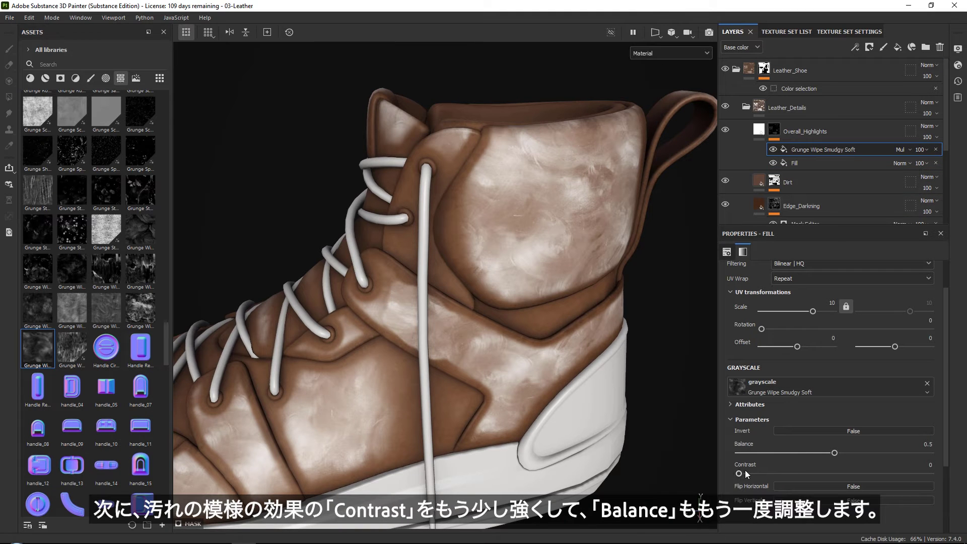
pyautogui.moveTo(746, 473); pyautogui.dragTo(775, 474)
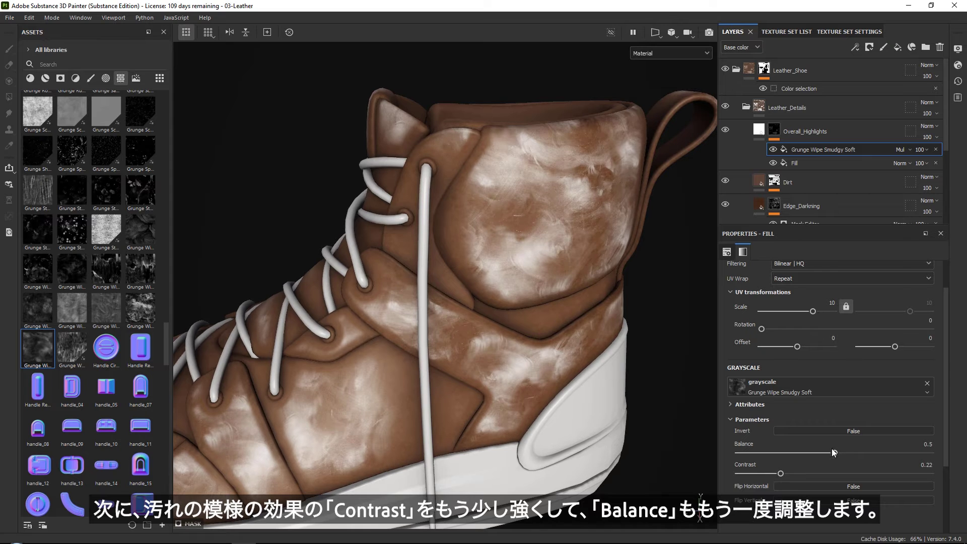
pyautogui.moveTo(835, 452)
pyautogui.mouseDown()
pyautogui.moveTo(856, 452)
pyautogui.moveTo(838, 452)
pyautogui.mouseUp()
# Check the toe area for texture seams and switch the Grunge Wipe Smudgy Soft fill to Tri-planar projection.
pyautogui.keyDown('alt'); pyautogui.moveTo(499, 262); pyautogui.dragTo(551, 235); pyautogui.keyUp('alt')
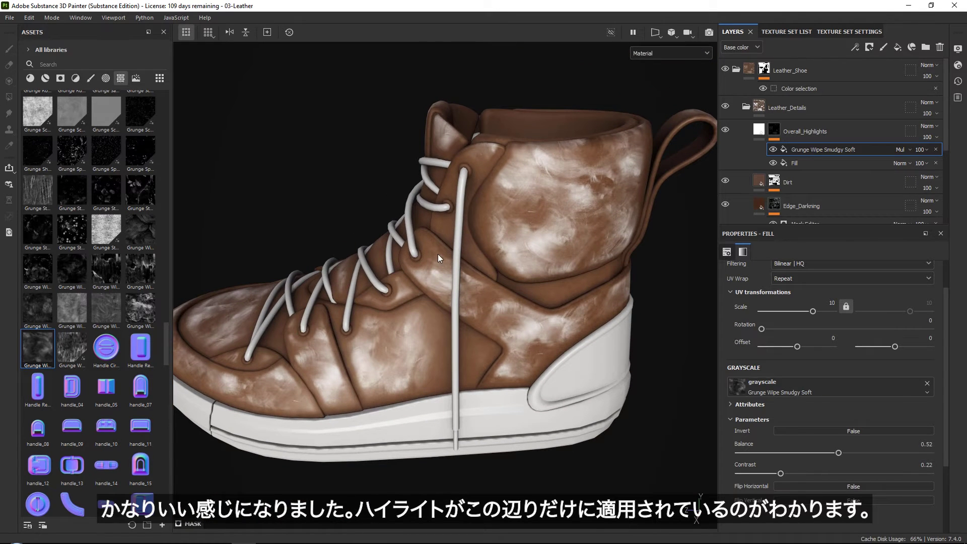
pyautogui.keyDown('alt'); pyautogui.moveTo(439, 256); pyautogui.dragTo(509, 248); pyautogui.keyUp('alt')
pyautogui.keyDown('alt'); pyautogui.moveTo(380, 282); pyautogui.dragTo(451, 228, button='middle'); pyautogui.keyUp('alt')
pyautogui.keyDown('alt'); pyautogui.moveTo(452, 227); pyautogui.dragTo(447, 422, button='right'); pyautogui.keyUp('alt')
pyautogui.keyDown('alt'); pyautogui.moveTo(478, 253); pyautogui.dragTo(456, 301); pyautogui.keyUp('alt')
pyautogui.scroll(3, 428, 312)
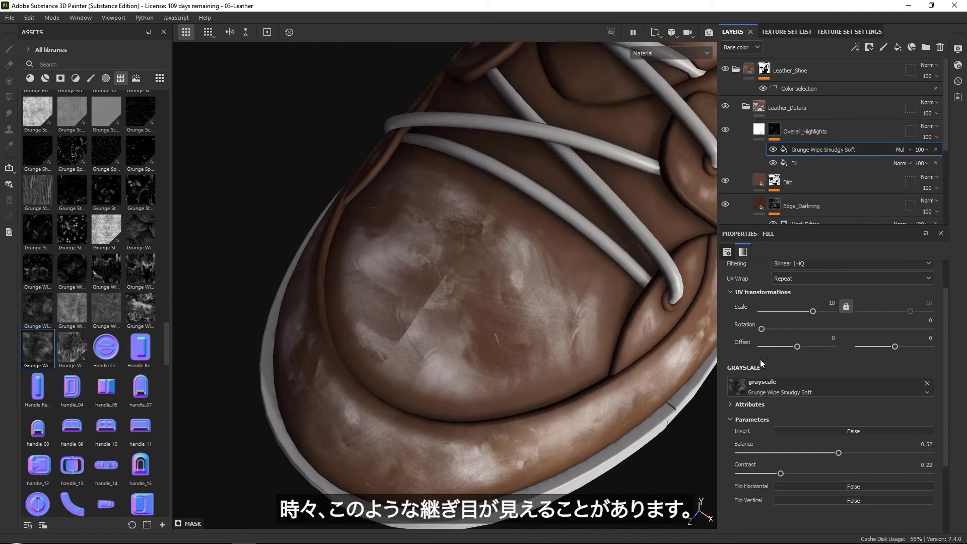
pyautogui.scroll(2, 760, 359)
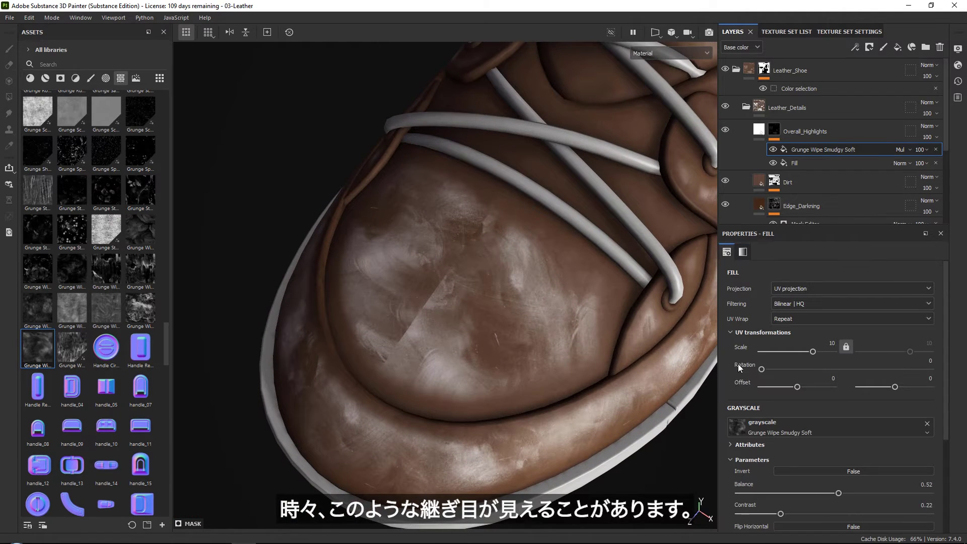
pyautogui.click(808, 290)
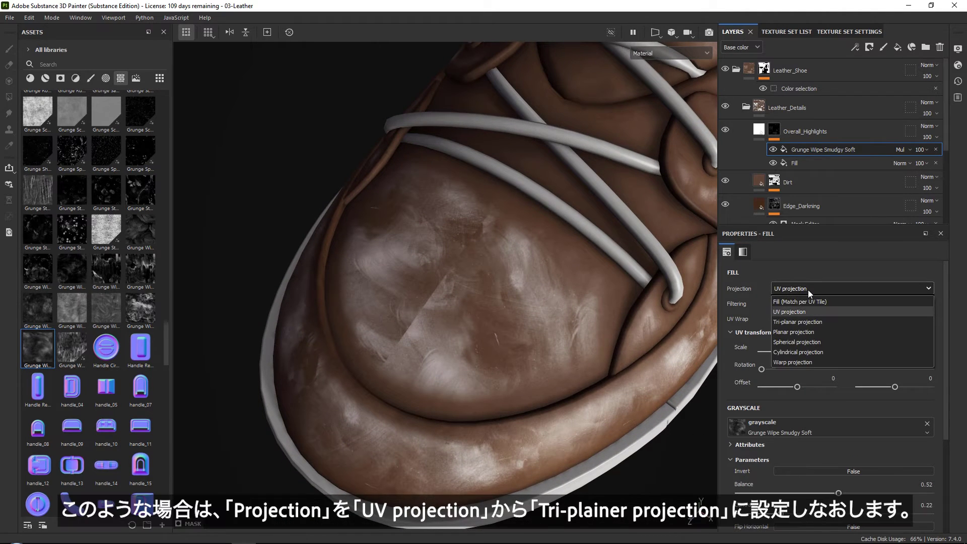
pyautogui.click(811, 322)
# Set the scale of the tri-planar Grunge Wipe Smudgy Soft fill to 5.
pyautogui.keyDown('alt'); pyautogui.moveTo(561, 297); pyautogui.dragTo(675, 292); pyautogui.keyUp('alt')
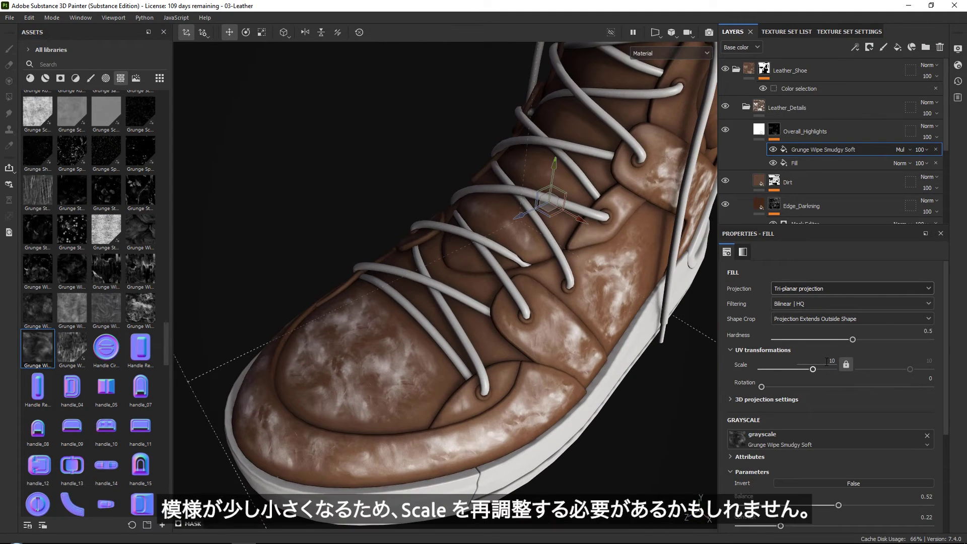
pyautogui.write('5')
pyautogui.press('Return')
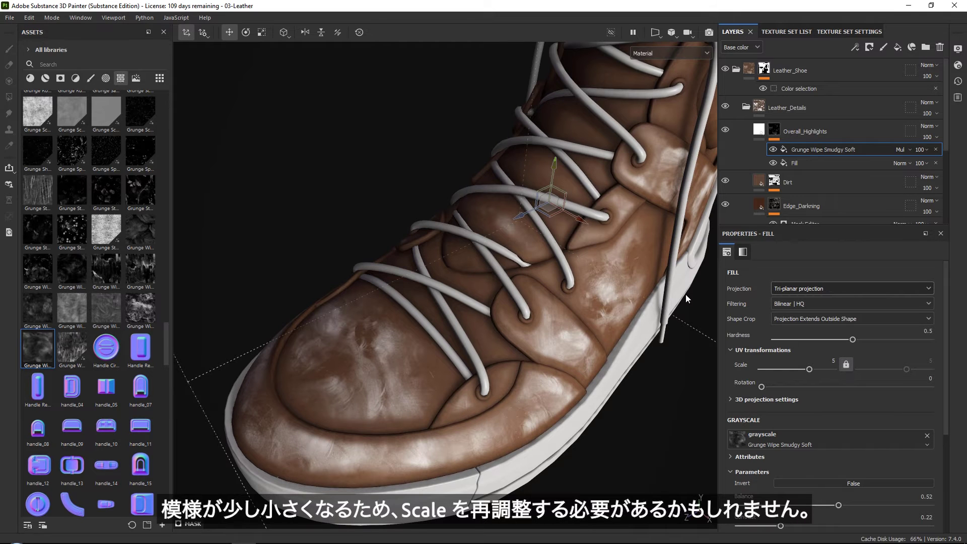
pyautogui.keyDown('alt'); pyautogui.moveTo(526, 252); pyautogui.dragTo(483, 262); pyautogui.keyUp('alt')
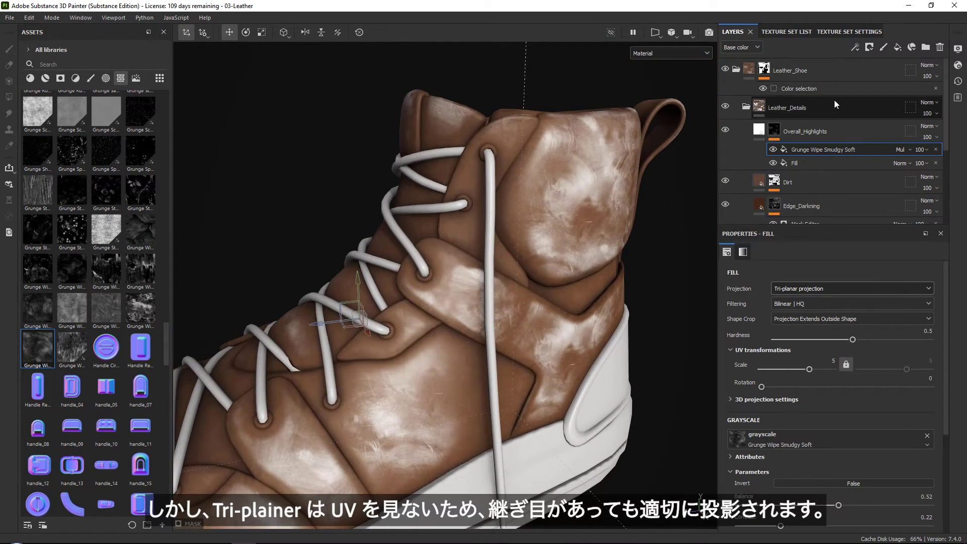
# Lower the opacity of the Overall_Highlights layer to 15.
pyautogui.click(865, 133)
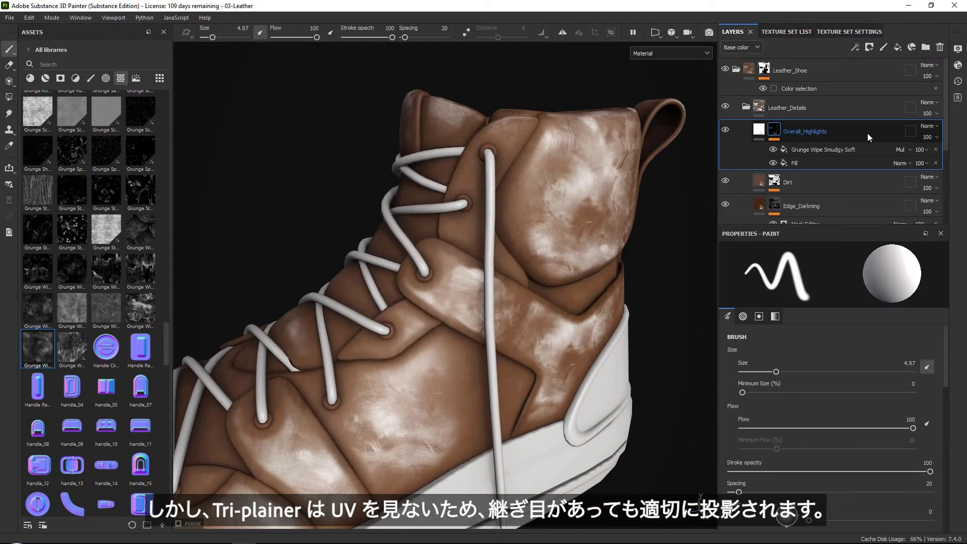
pyautogui.click(935, 139)
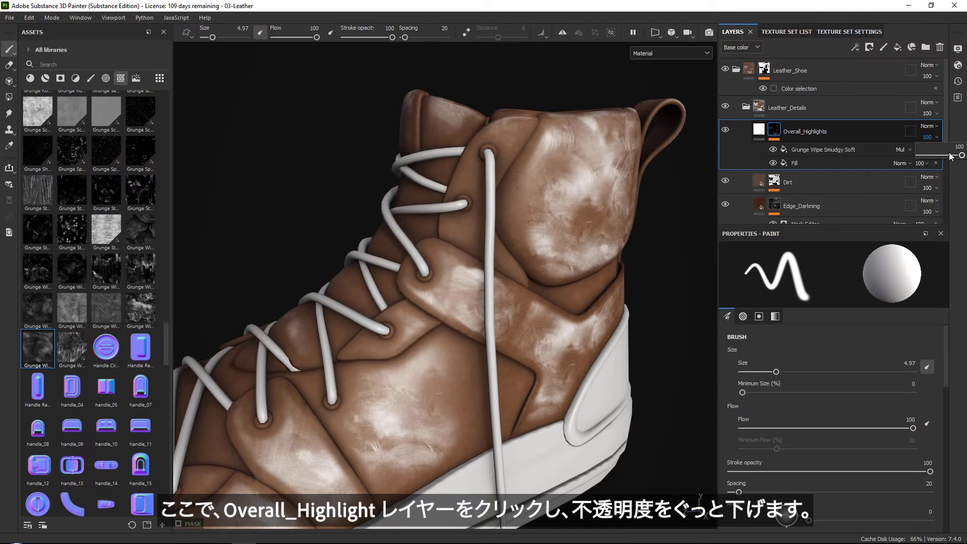
pyautogui.moveTo(961, 155); pyautogui.dragTo(929, 152)
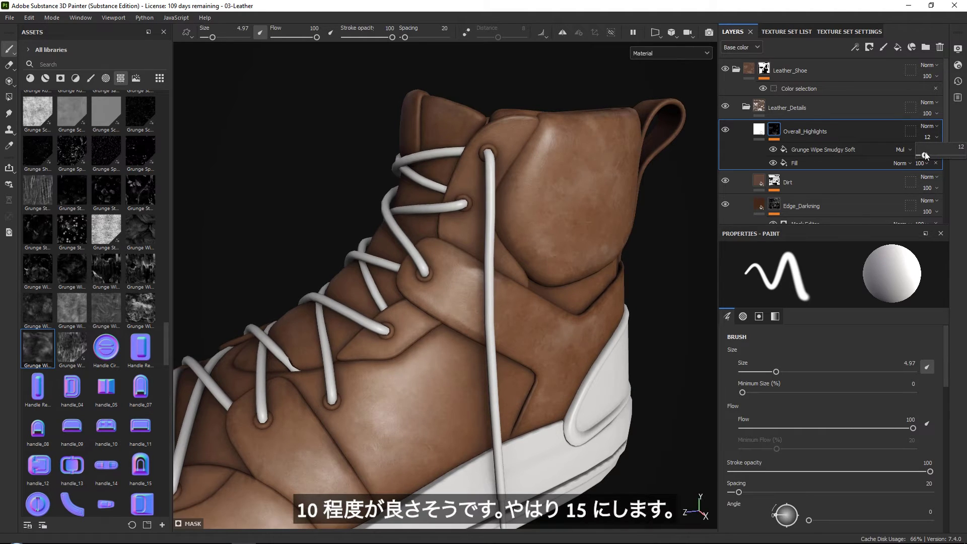
pyautogui.moveTo(925, 152); pyautogui.dragTo(925, 152)
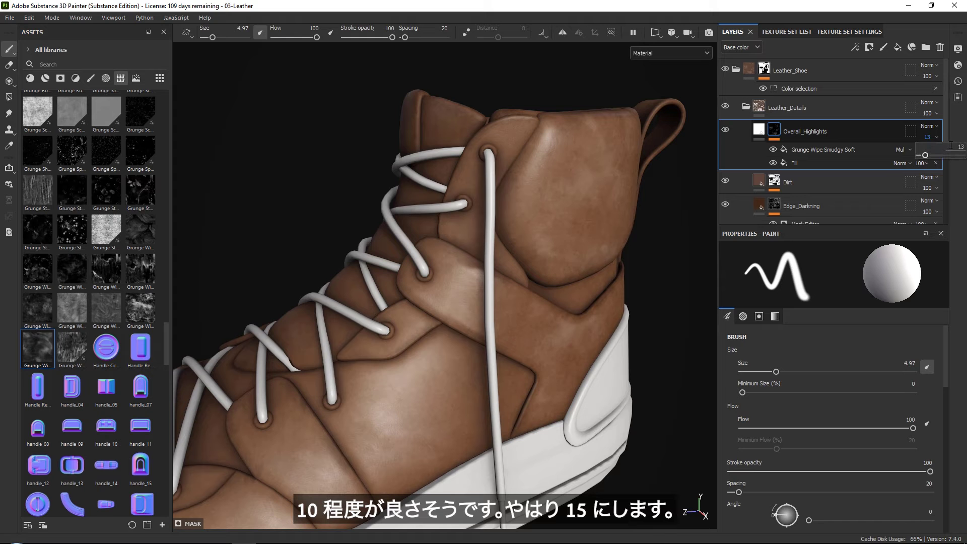
pyautogui.write('15')
pyautogui.press('Return')
# Fine-tune the roughness of the Overall_Highlights fill to 0.3730 while checking the leather surface from several angles.
pyautogui.keyDown('alt'); pyautogui.moveTo(470, 283); pyautogui.dragTo(419, 247); pyautogui.keyUp('alt')
pyautogui.keyDown('alt'); pyautogui.moveTo(647, 138); pyautogui.dragTo(705, 152, button='right'); pyautogui.keyUp('alt')
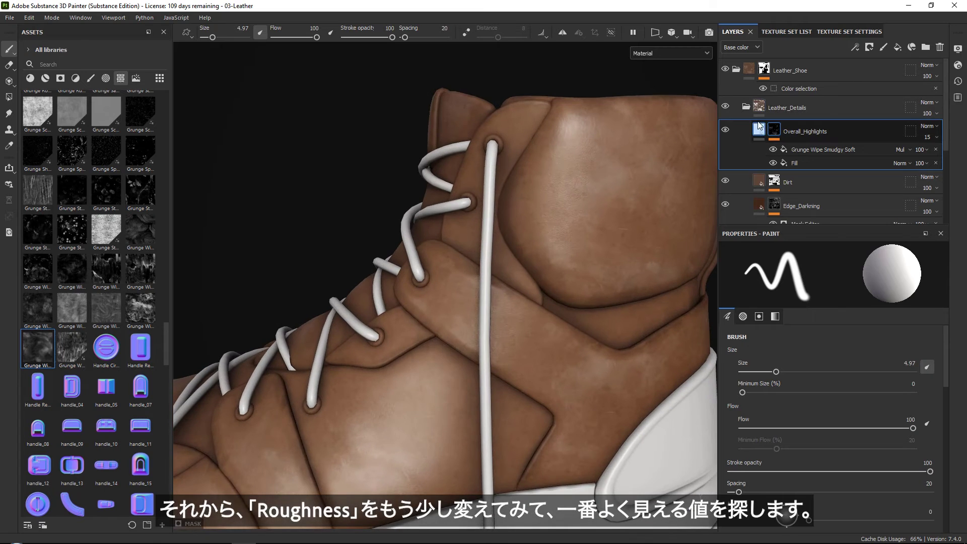
pyautogui.click(758, 129)
pyautogui.scroll(-2, 851, 472)
pyautogui.moveTo(816, 477)
pyautogui.mouseDown()
pyautogui.moveTo(892, 473)
pyautogui.moveTo(785, 468)
pyautogui.moveTo(820, 464)
pyautogui.moveTo(800, 467)
pyautogui.mouseUp()
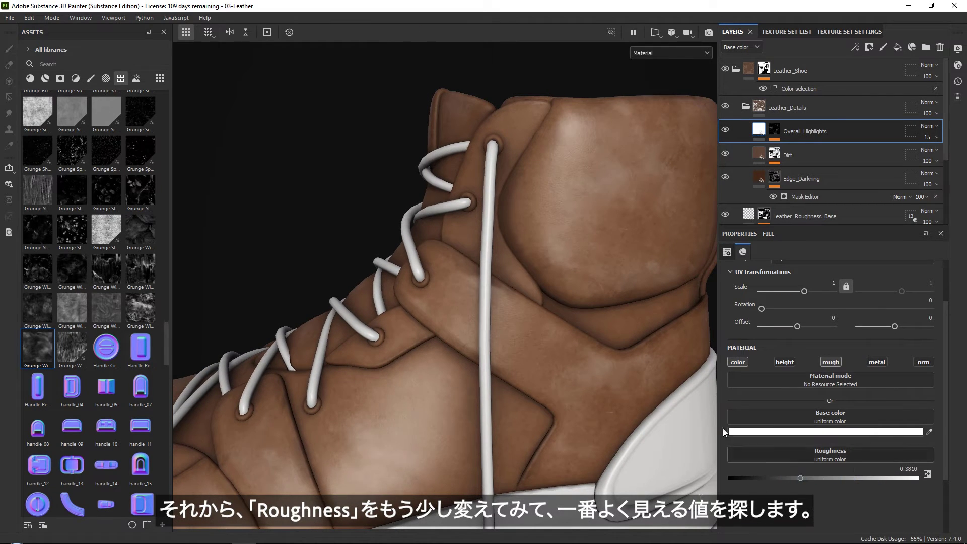
pyautogui.keyDown('alt'); pyautogui.moveTo(723, 428); pyautogui.dragTo(538, 205); pyautogui.keyUp('alt')
pyautogui.keyDown('alt'); pyautogui.moveTo(537, 205); pyautogui.dragTo(539, 226, button='right'); pyautogui.keyUp('alt')
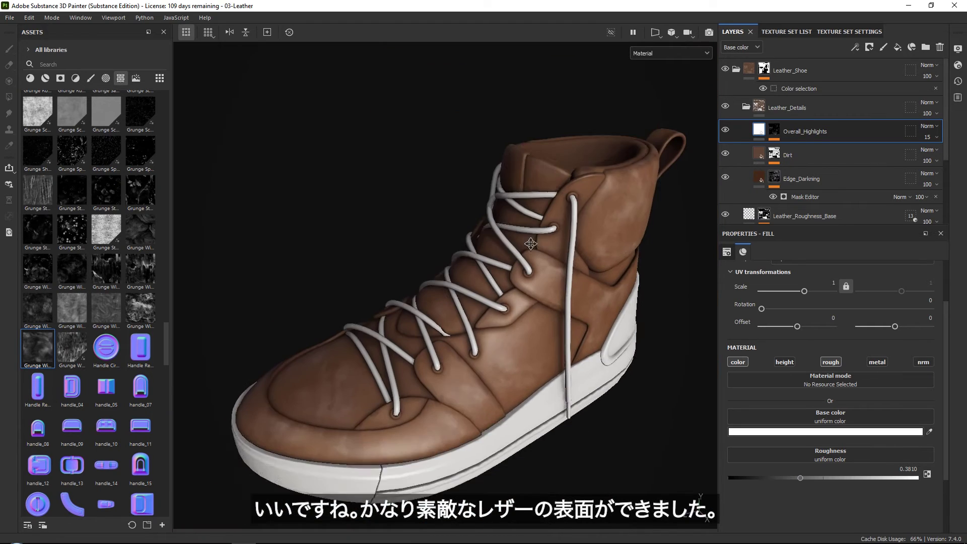
pyautogui.keyDown('alt'); pyautogui.moveTo(539, 226); pyautogui.dragTo(579, 322); pyautogui.keyUp('alt')
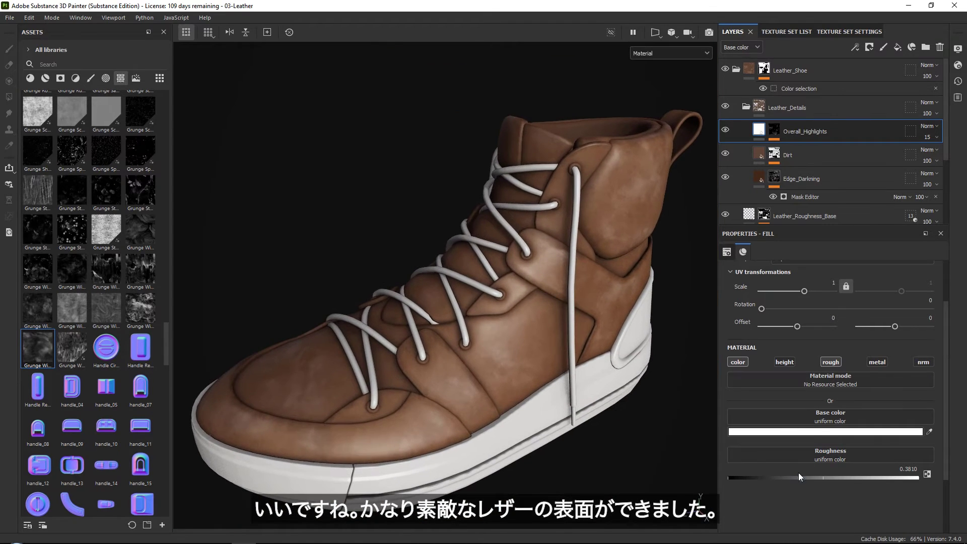
pyautogui.moveTo(799, 478); pyautogui.dragTo(799, 478)
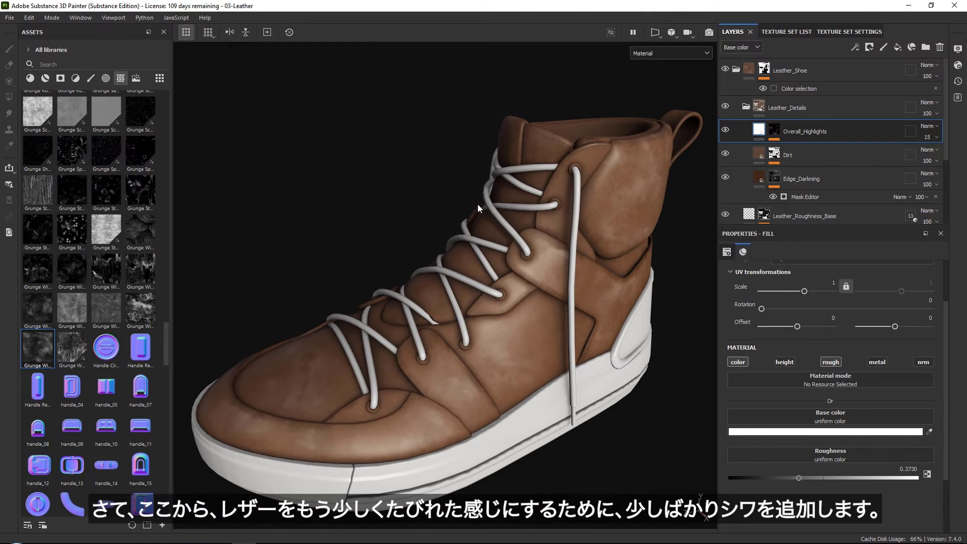
# Collapse the Leather_Details folder and add a fill layer named Folds_Height directly above Leather_Roughness_Base.
pyautogui.click(746, 108)
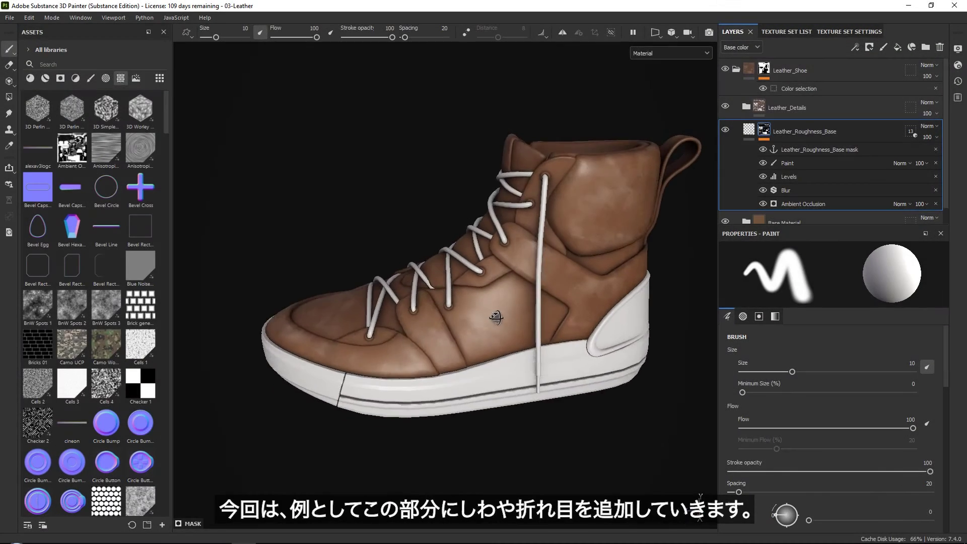
pyautogui.keyDown('alt'); pyautogui.moveTo(501, 316); pyautogui.dragTo(489, 282, button='middle'); pyautogui.keyUp('alt')
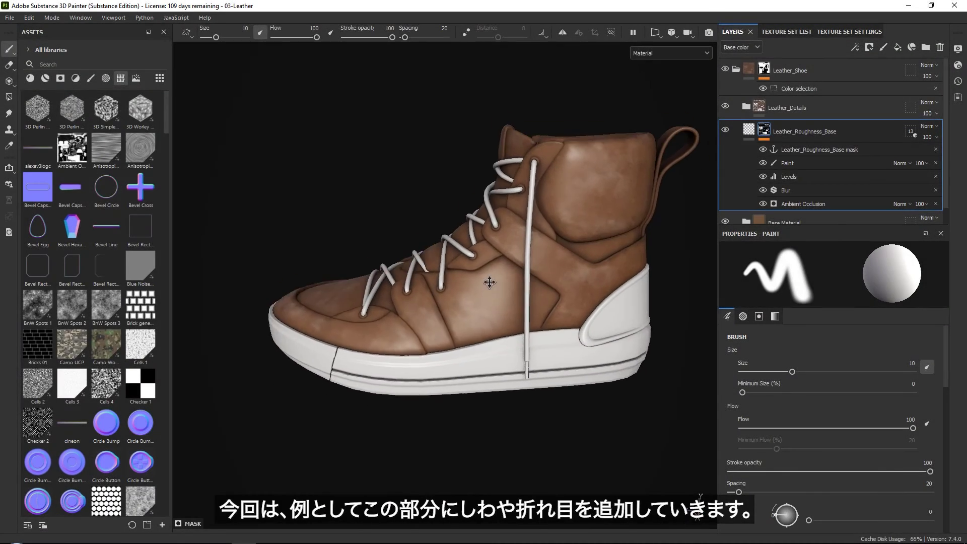
pyautogui.scroll(6, 489, 282)
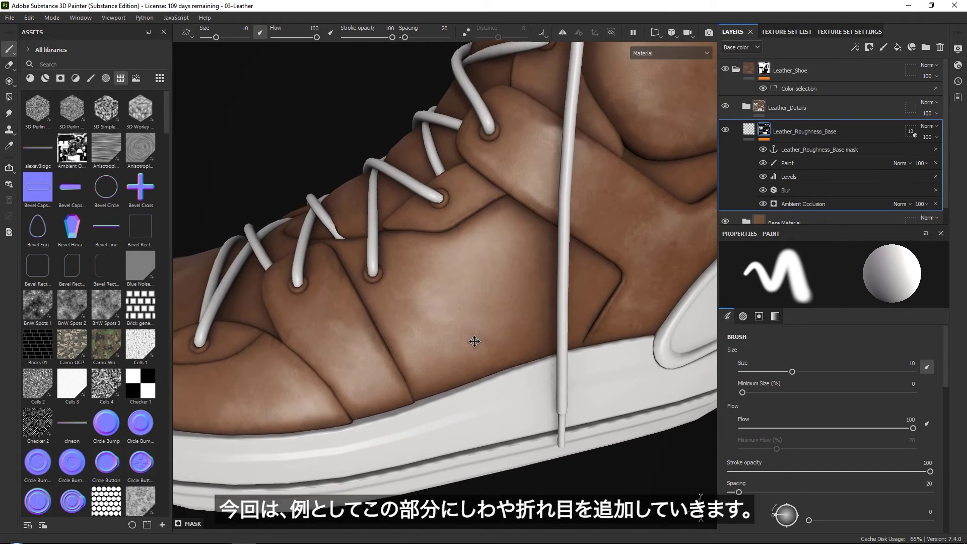
pyautogui.scroll(4, 474, 341)
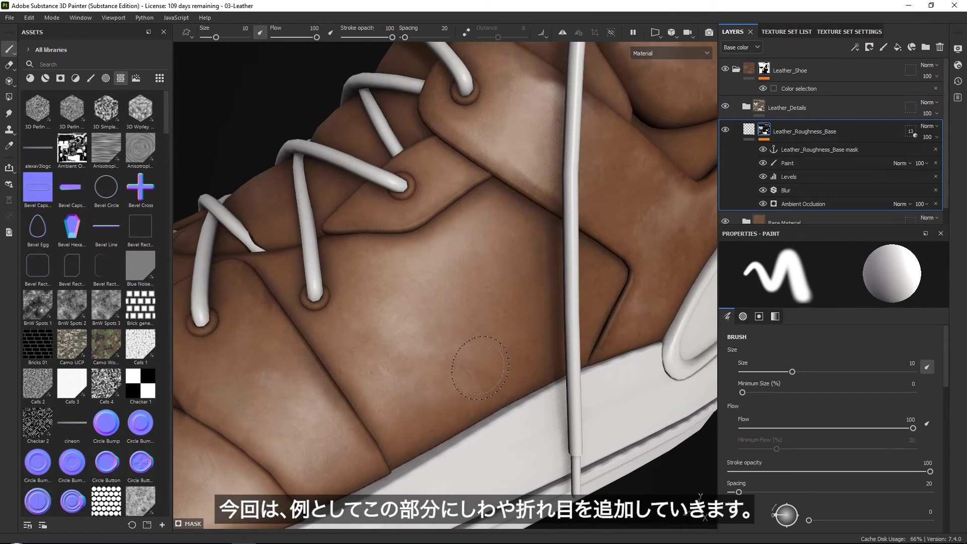
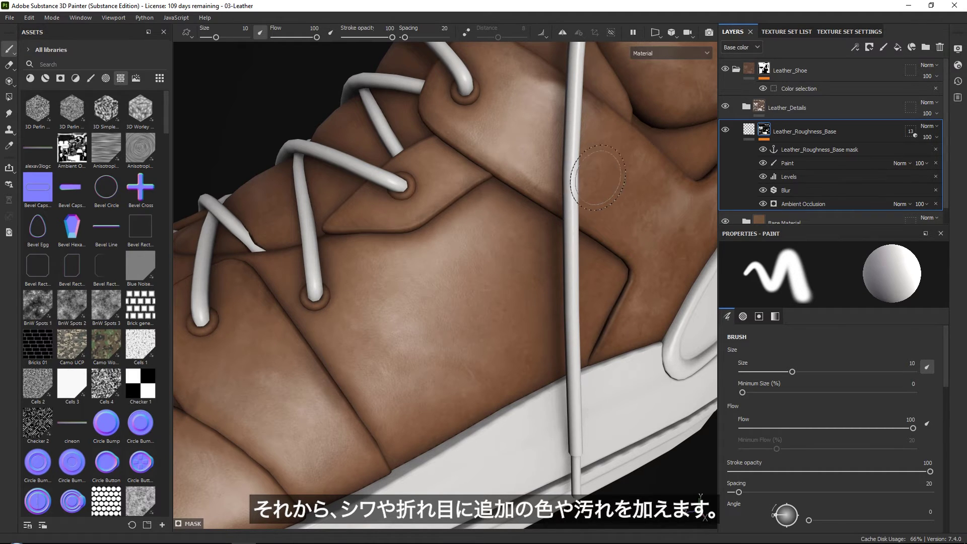
pyautogui.click(898, 47)
pyautogui.doubleClick(775, 132)
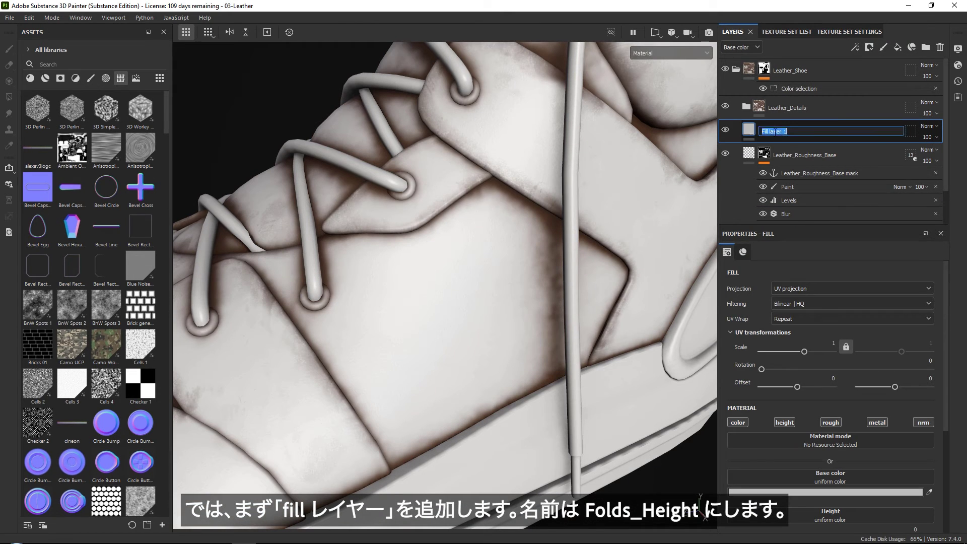
pyautogui.write('Folds_Height')
pyautogui.press('Return')
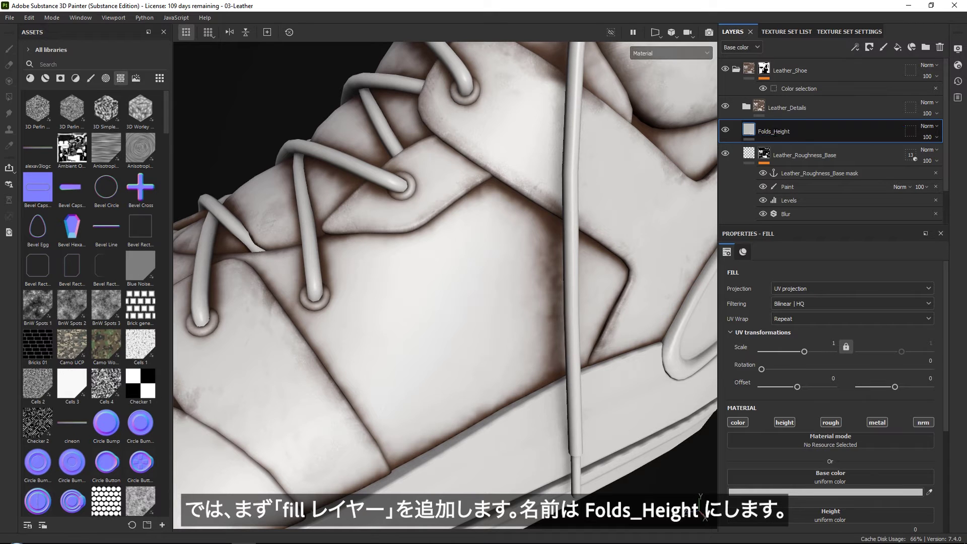
# Keep only the height channel active on the Folds_Height layer and set its height to -0.2487.
pyautogui.click(738, 423)
pyautogui.click(831, 422)
pyautogui.click(877, 422)
pyautogui.click(923, 422)
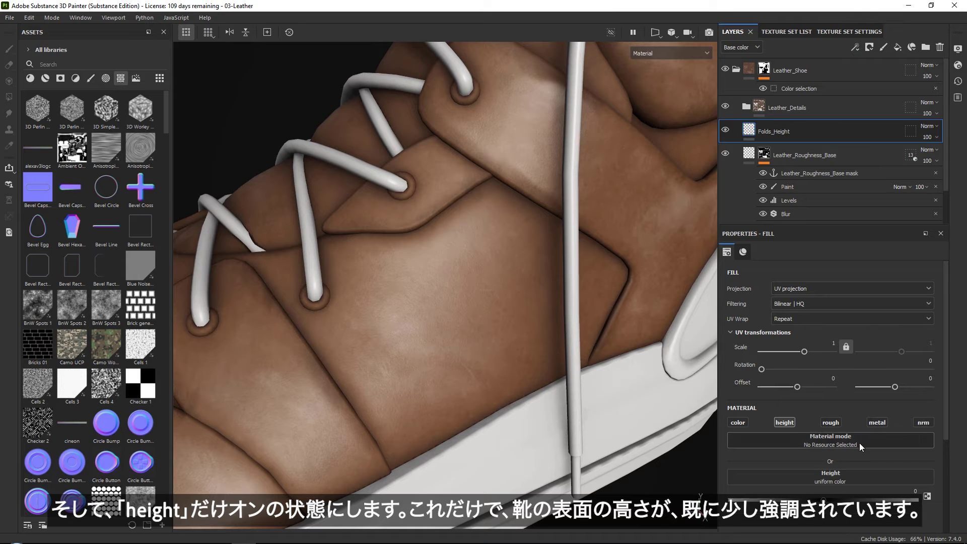
pyautogui.scroll(-1, 856, 445)
pyautogui.moveTo(821, 478); pyautogui.dragTo(799, 479)
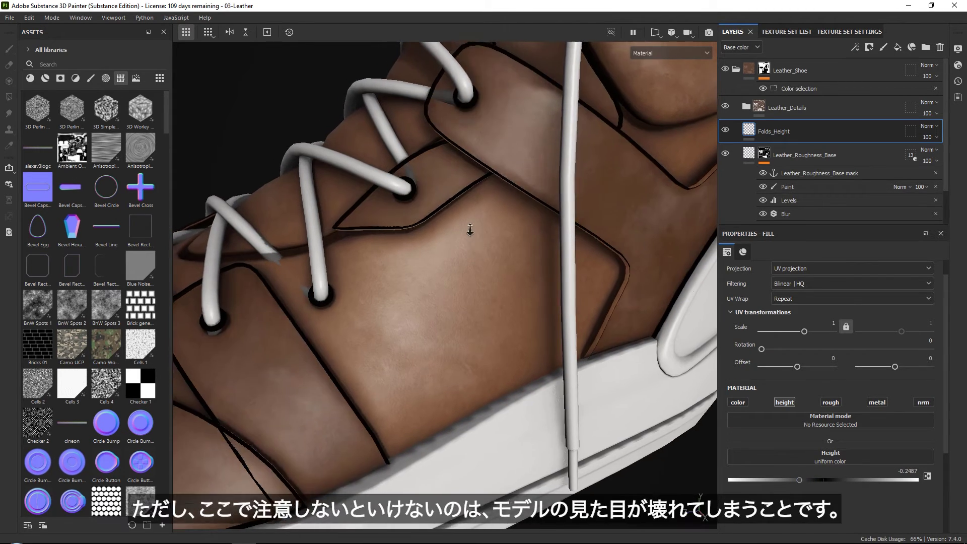
pyautogui.keyDown('alt'); pyautogui.moveTo(470, 230); pyautogui.dragTo(470, 222, button='right'); pyautogui.keyUp('alt')
pyautogui.keyDown('alt'); pyautogui.moveTo(470, 222); pyautogui.dragTo(471, 251); pyautogui.keyUp('alt')
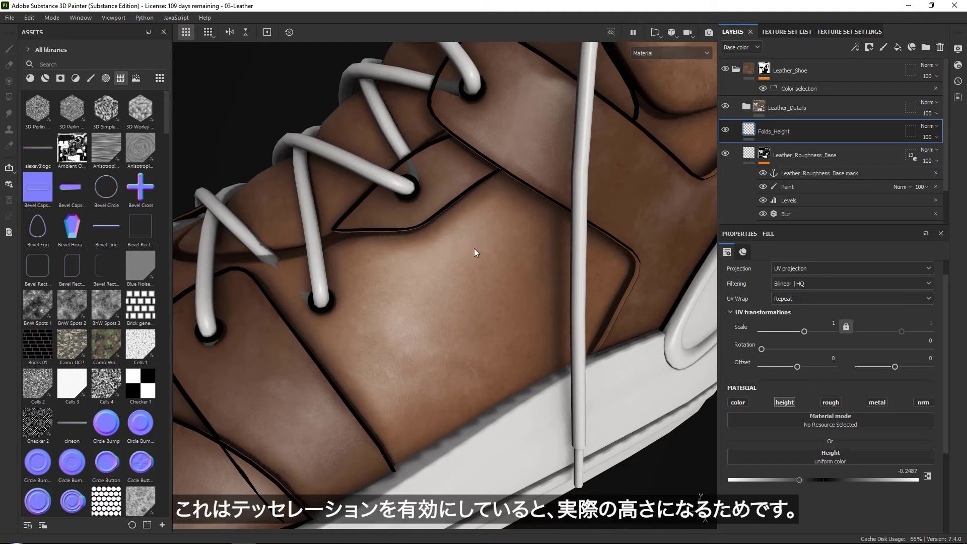
# Add a black mask to Folds_Height and choose the Basic Soft brush at size 8.01.
pyautogui.click(870, 47)
pyautogui.click(881, 73)
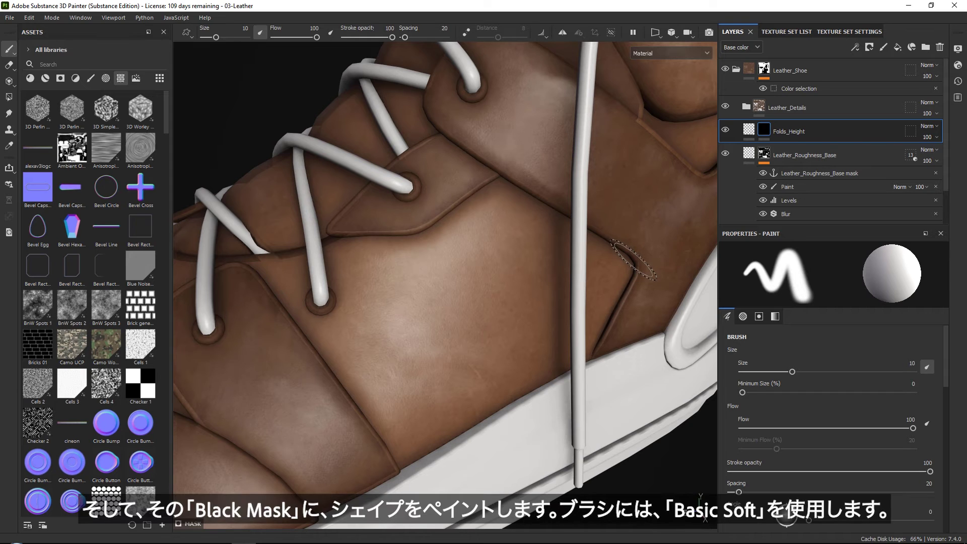
pyautogui.click(91, 78)
pyautogui.click(42, 230)
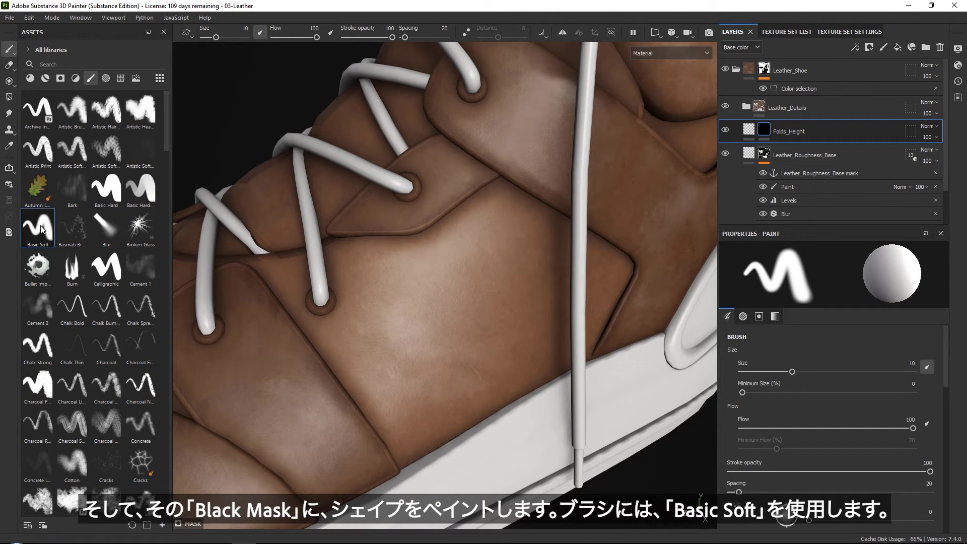
pyautogui.click(787, 373)
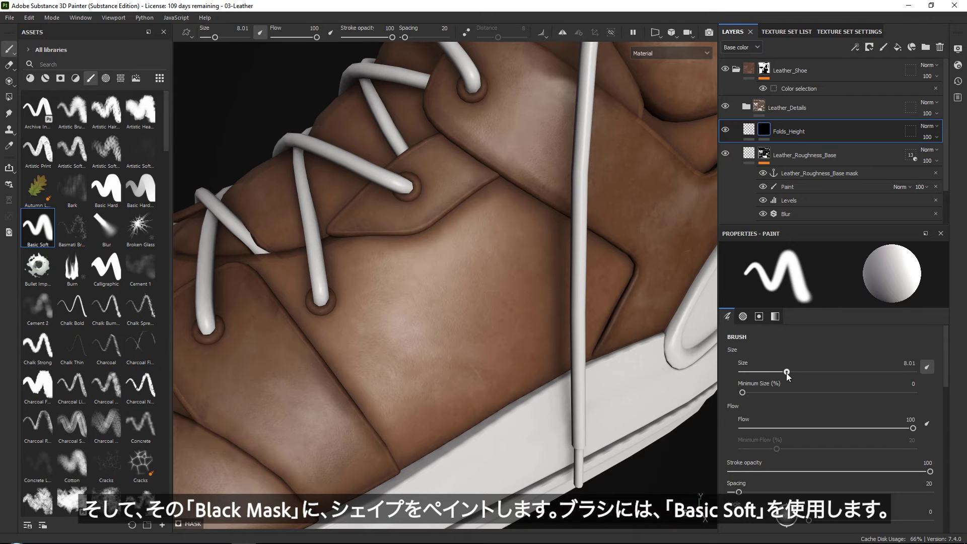
# Paint two irregular fold areas with uneven outlines into the Folds_Height mask on the shoe's side panel.
pyautogui.scroll(2, 499, 242)
pyautogui.moveTo(556, 229); pyautogui.dragTo(480, 249)
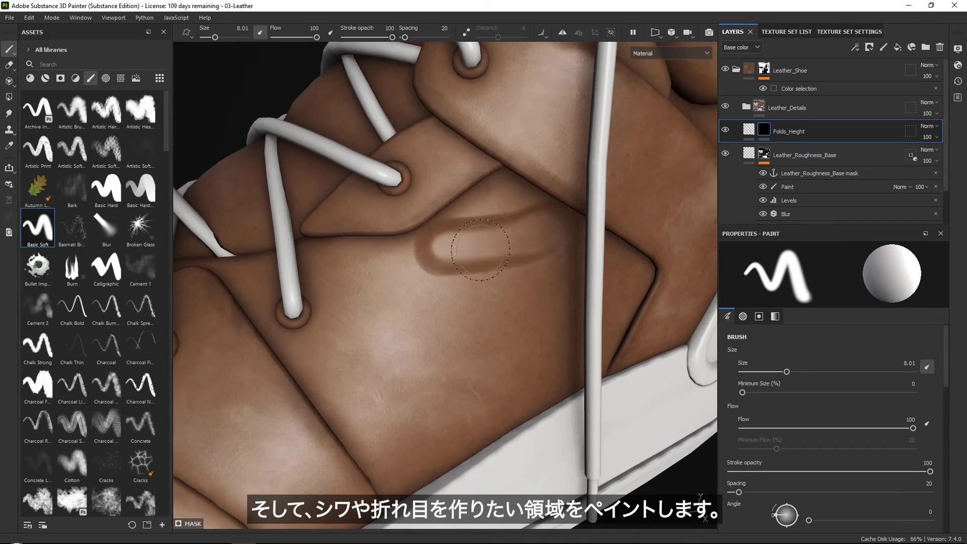
pyautogui.moveTo(538, 241)
pyautogui.mouseDown()
pyautogui.moveTo(549, 244)
pyautogui.moveTo(471, 343)
pyautogui.moveTo(463, 340)
pyautogui.mouseUp()
pyautogui.moveTo(324, 346)
pyautogui.mouseDown()
pyautogui.moveTo(388, 342)
pyautogui.moveTo(344, 428)
pyautogui.moveTo(327, 372)
pyautogui.moveTo(395, 341)
pyautogui.moveTo(437, 267)
pyautogui.moveTo(377, 361)
pyautogui.moveTo(455, 398)
pyautogui.moveTo(399, 399)
pyautogui.mouseUp()
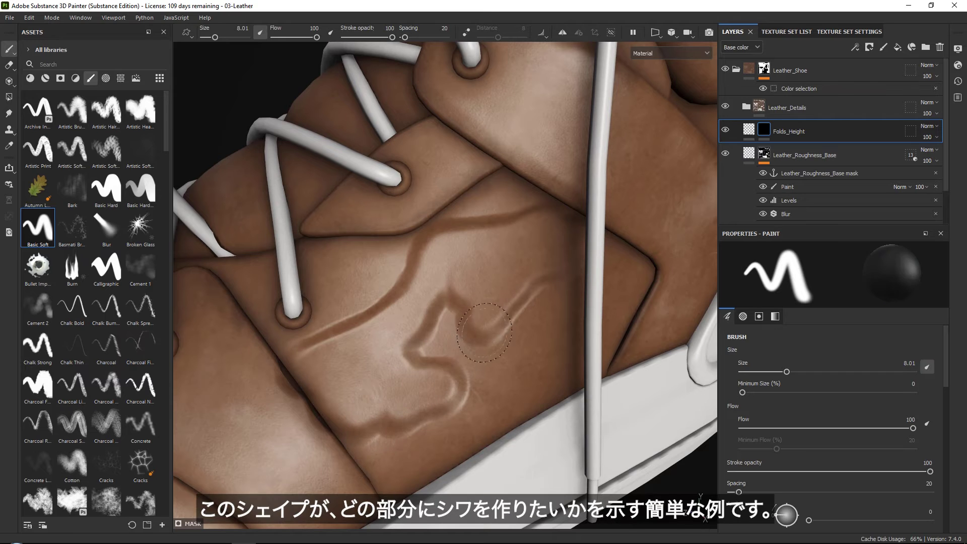
pyautogui.moveTo(484, 333)
pyautogui.mouseDown()
pyautogui.moveTo(447, 300)
pyautogui.moveTo(455, 249)
pyautogui.moveTo(421, 263)
pyautogui.moveTo(397, 304)
pyautogui.mouseUp()
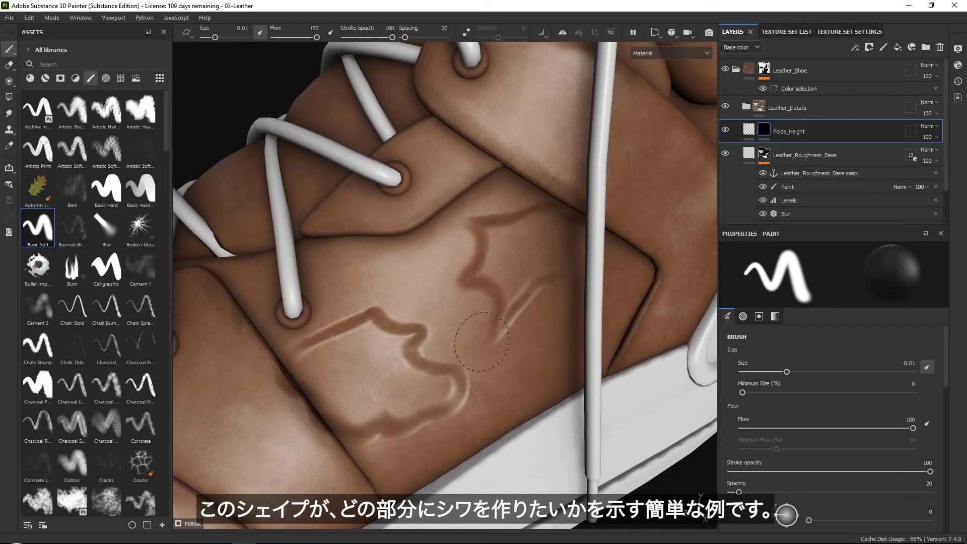
# Add a Blur filter to the Folds_Height mask and set its blur intensity to 1.64.
pyautogui.keyDown('alt'); pyautogui.moveTo(458, 307); pyautogui.dragTo(512, 212, button='middle'); pyautogui.keyUp('alt')
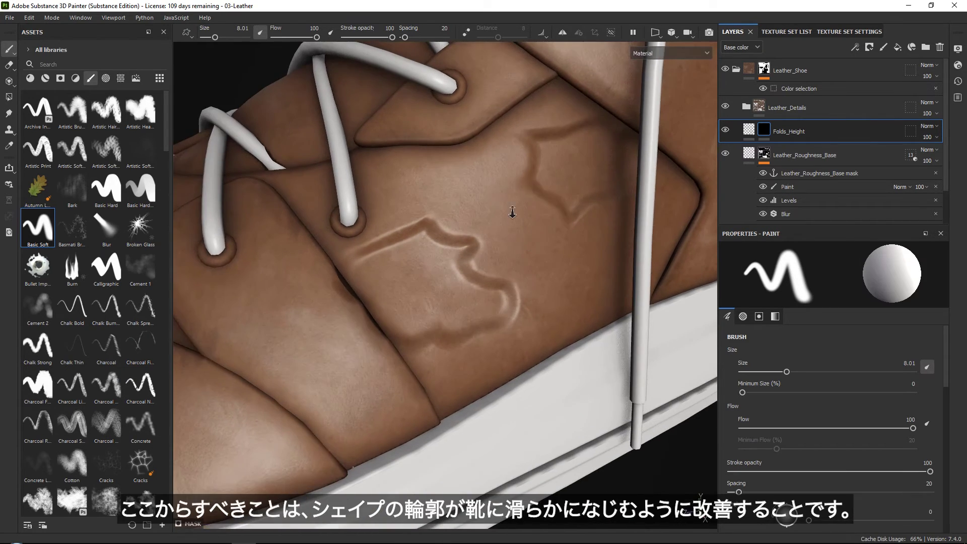
pyautogui.keyDown('alt'); pyautogui.moveTo(513, 212); pyautogui.dragTo(345, 377, button='right'); pyautogui.keyUp('alt')
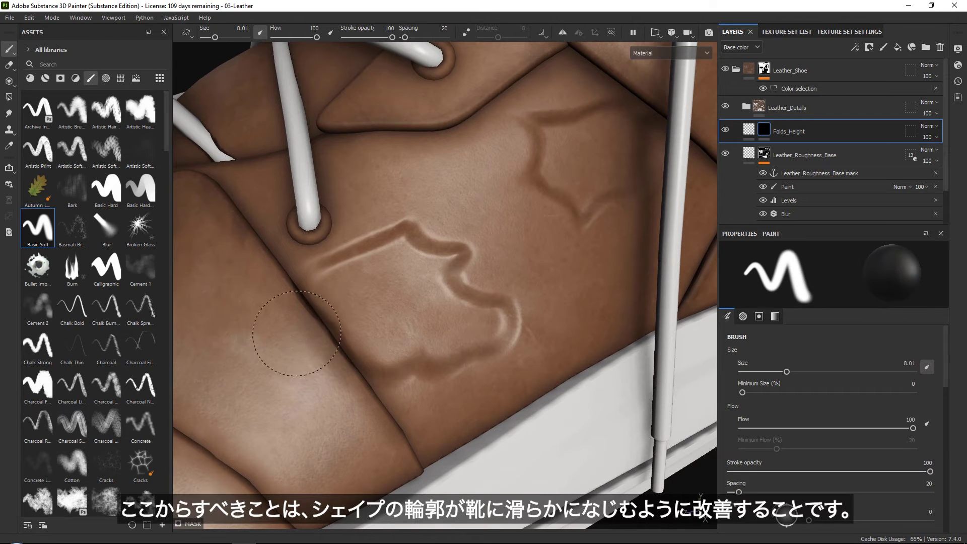
pyautogui.moveTo(432, 302)
pyautogui.keyDown('alt'); pyautogui.mouseDown()
pyautogui.moveTo(490, 371)
pyautogui.moveTo(560, 304)
pyautogui.moveTo(470, 313)
pyautogui.mouseUp(); pyautogui.keyUp('alt')
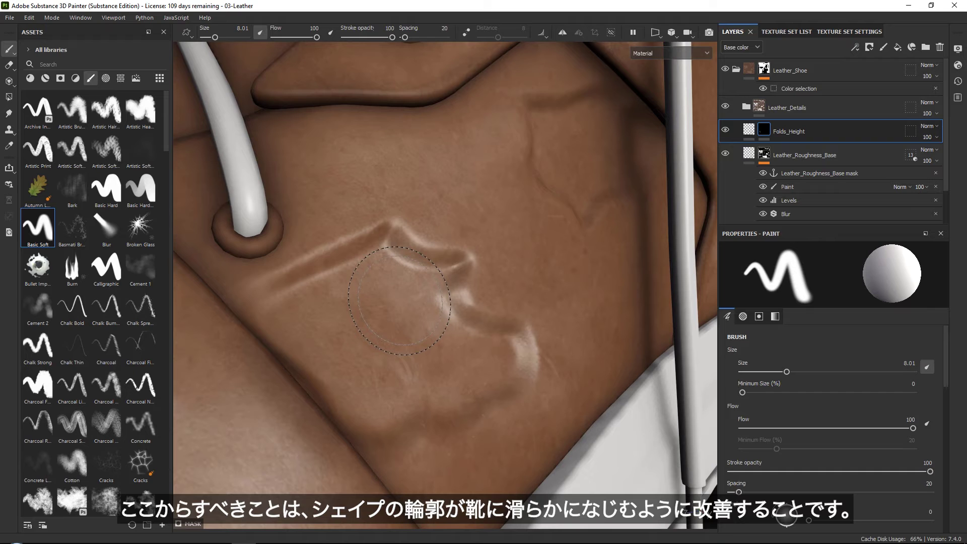
pyautogui.keyDown('alt'); pyautogui.moveTo(436, 287); pyautogui.dragTo(322, 322); pyautogui.keyUp('alt')
pyautogui.click(855, 46)
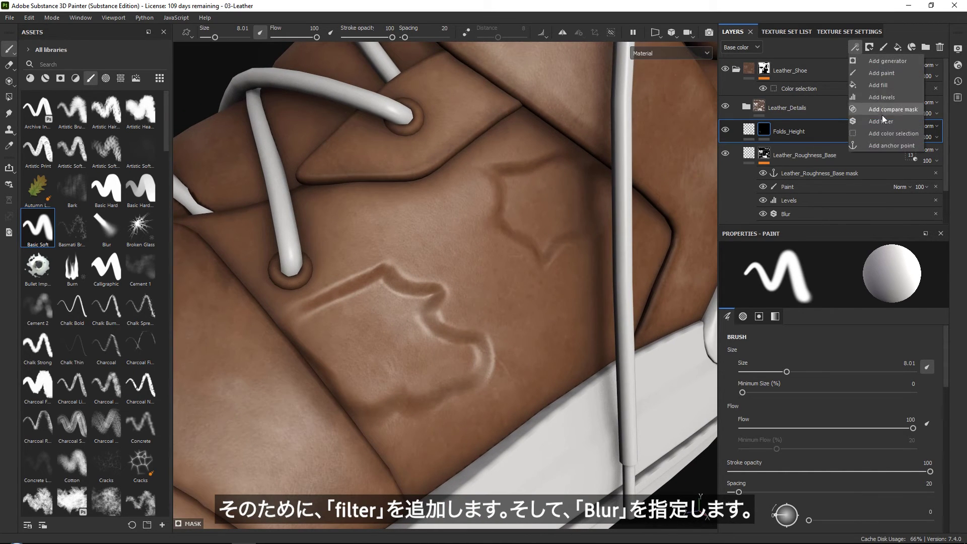
pyautogui.click(879, 107)
pyautogui.click(846, 269)
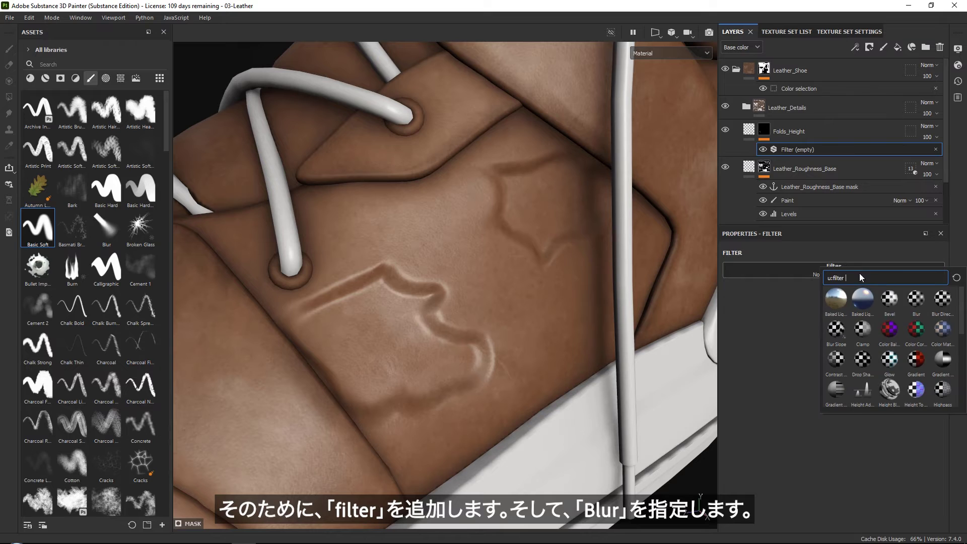
pyautogui.click(917, 300)
pyautogui.moveTo(743, 325)
pyautogui.mouseDown()
pyautogui.moveTo(780, 323)
pyautogui.moveTo(754, 323)
pyautogui.mouseUp()
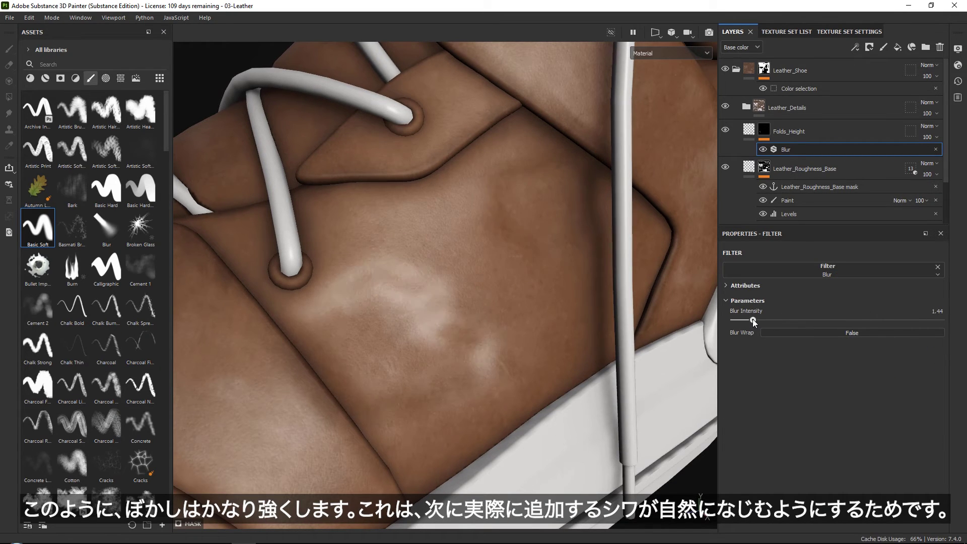
pyautogui.keyDown('alt'); pyautogui.moveTo(491, 346); pyautogui.dragTo(445, 278); pyautogui.keyUp('alt')
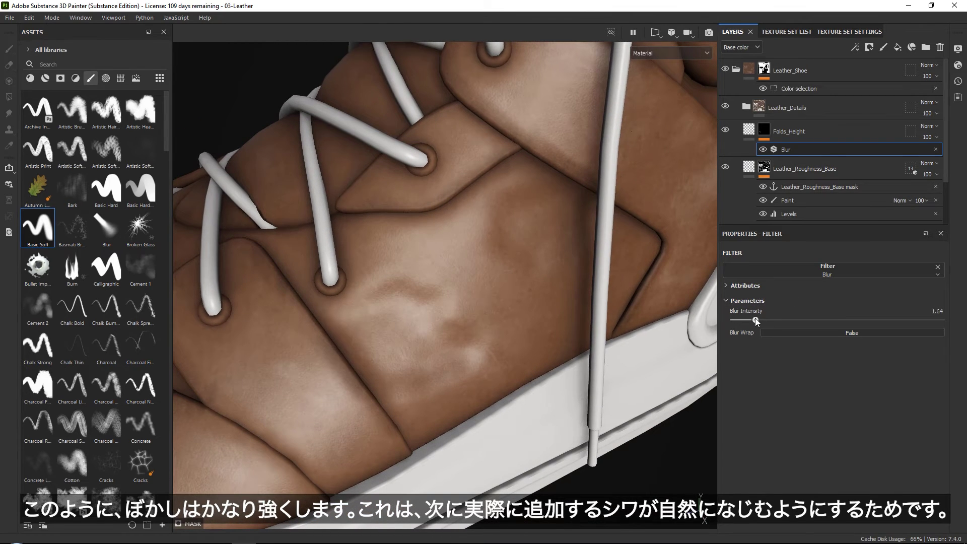
# Add a fill effect above the Blur filter in the Folds_Height mask.
pyautogui.keyDown('alt'); pyautogui.moveTo(530, 231); pyautogui.dragTo(540, 297); pyautogui.keyUp('alt')
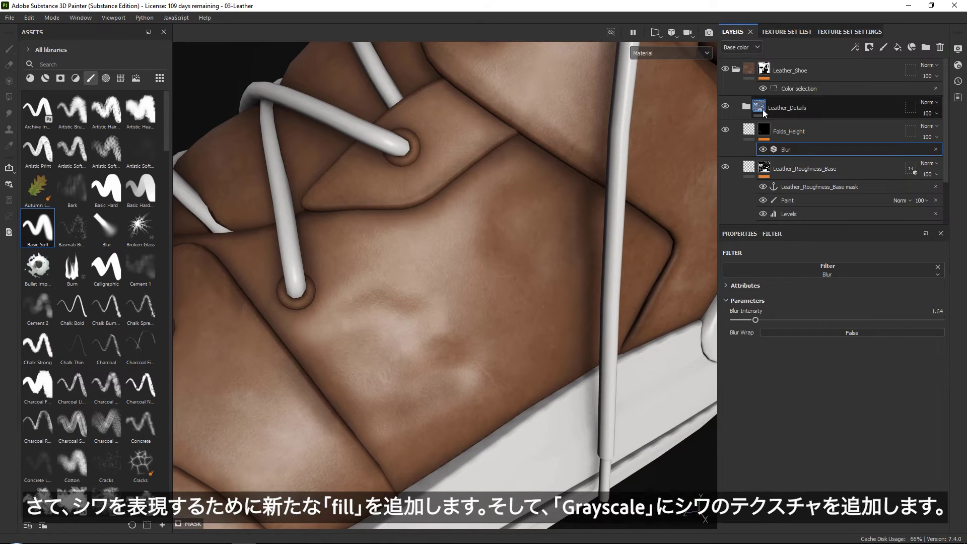
pyautogui.click(869, 47)
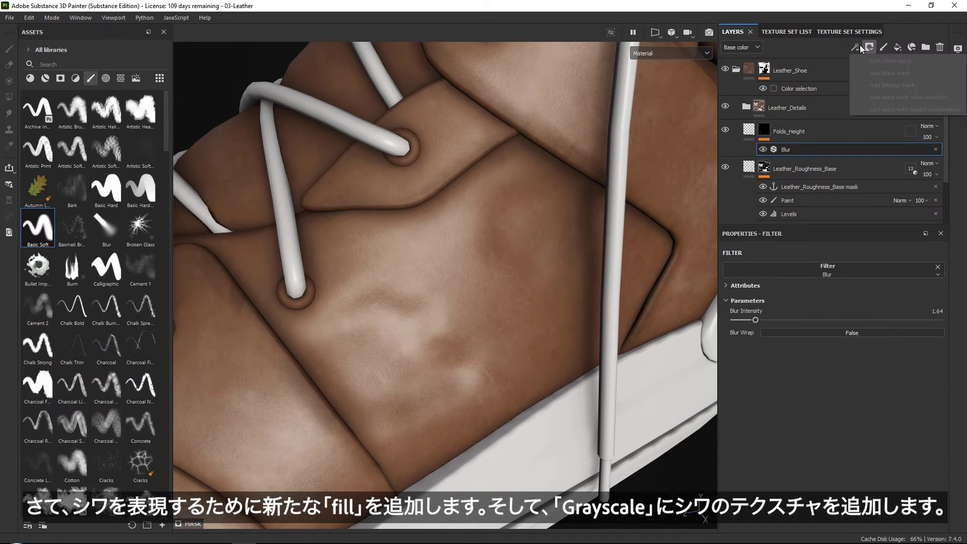
pyautogui.click(874, 84)
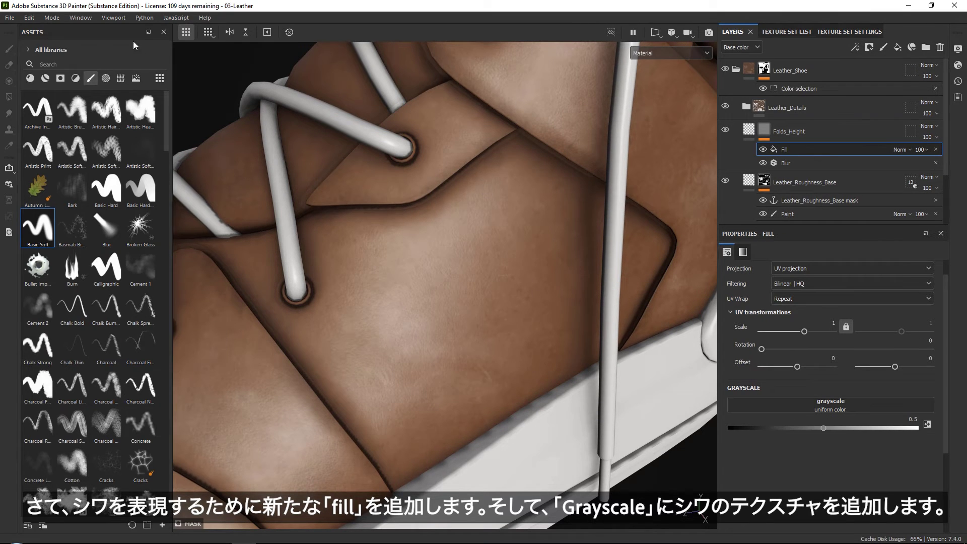
# Find the Creases Soft texture in the assets, assign it to the mask fill's grayscale and set its UV scale to 10.
pyautogui.click(121, 79)
pyautogui.click(115, 65)
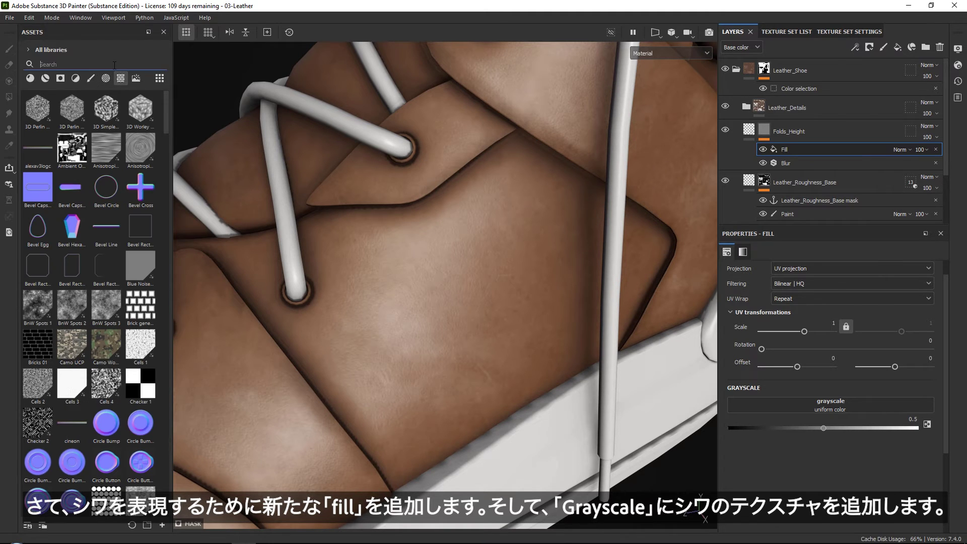
pyautogui.write('creas')
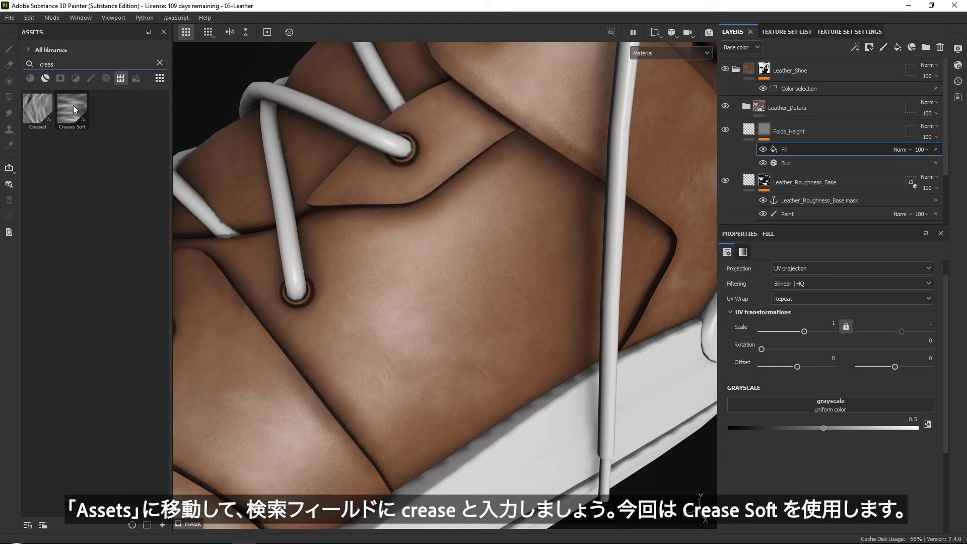
pyautogui.moveTo(74, 106)
pyautogui.moveTo(73, 105); pyautogui.dragTo(800, 407)
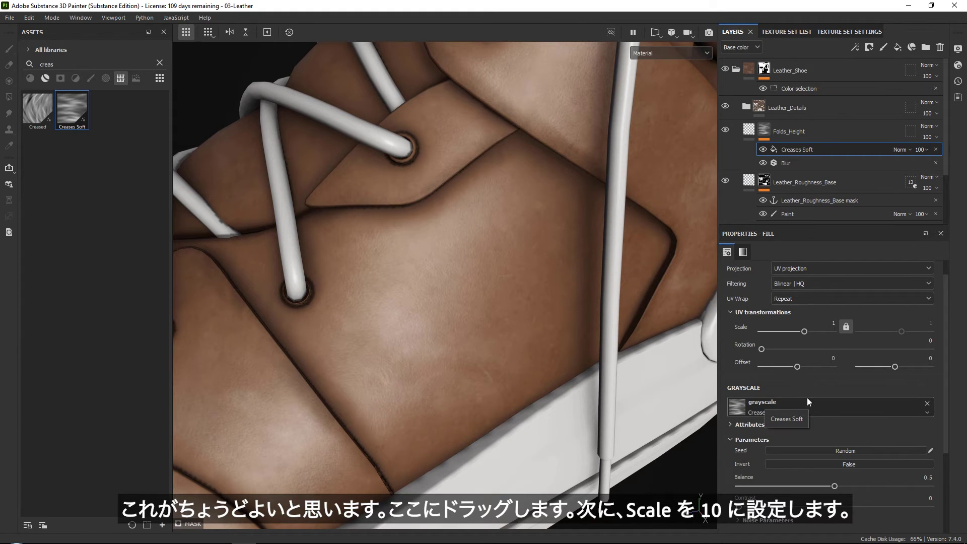
pyautogui.scroll(1, 813, 320)
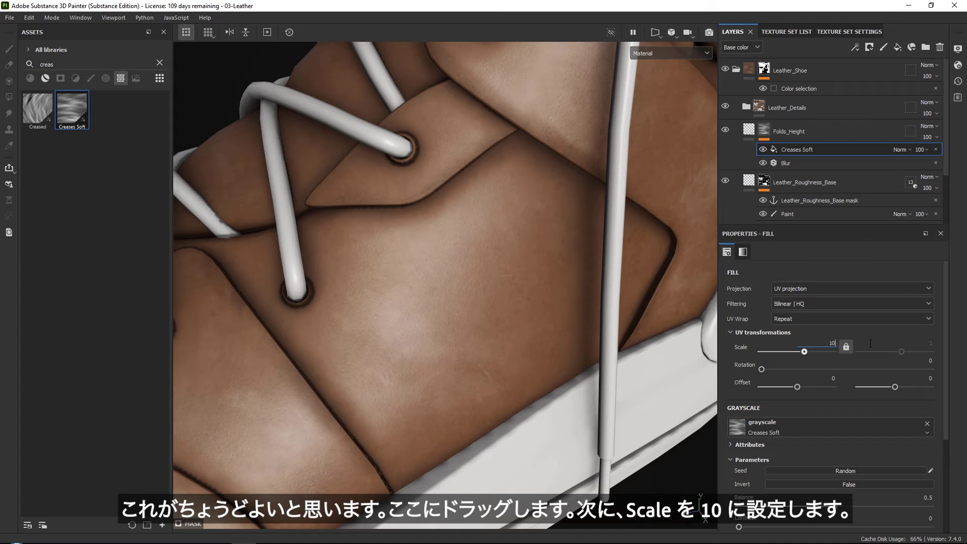
pyautogui.press('Return')
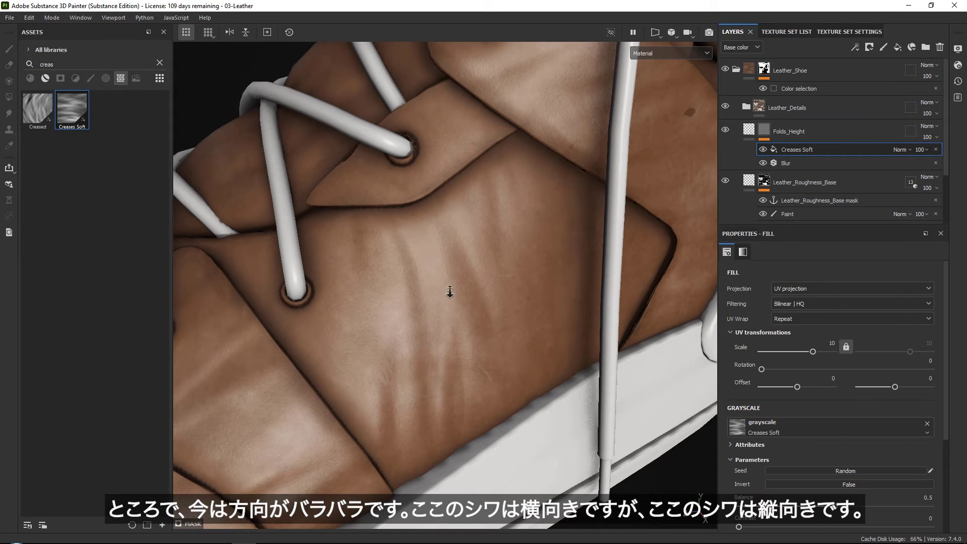
# Change the Creases Soft fill from UV projection to Tri-planar projection.
pyautogui.scroll(-5, 449, 287)
pyautogui.keyDown('alt'); pyautogui.moveTo(449, 287); pyautogui.dragTo(439, 229); pyautogui.keyUp('alt')
pyautogui.keyDown('alt'); pyautogui.moveTo(638, 202); pyautogui.dragTo(573, 285); pyautogui.keyUp('alt')
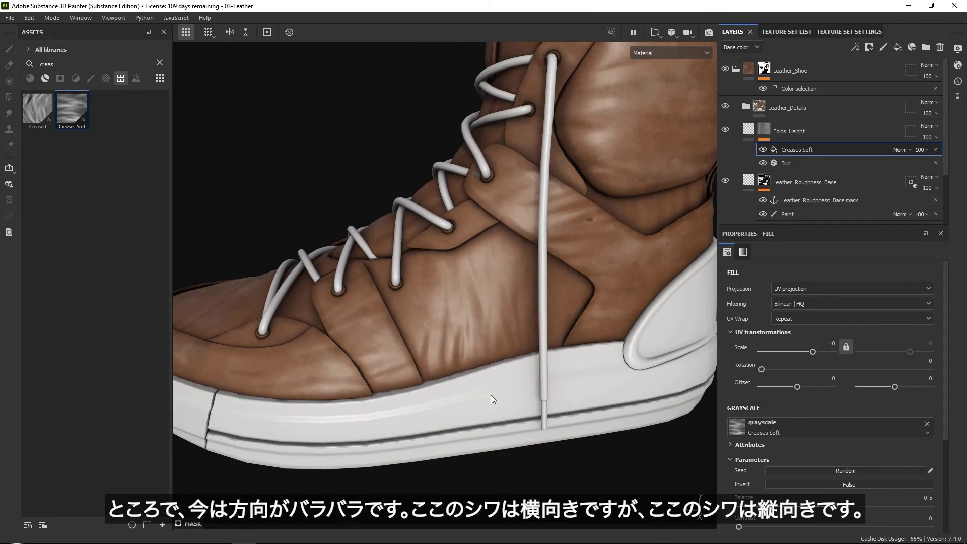
pyautogui.scroll(5, 454, 265)
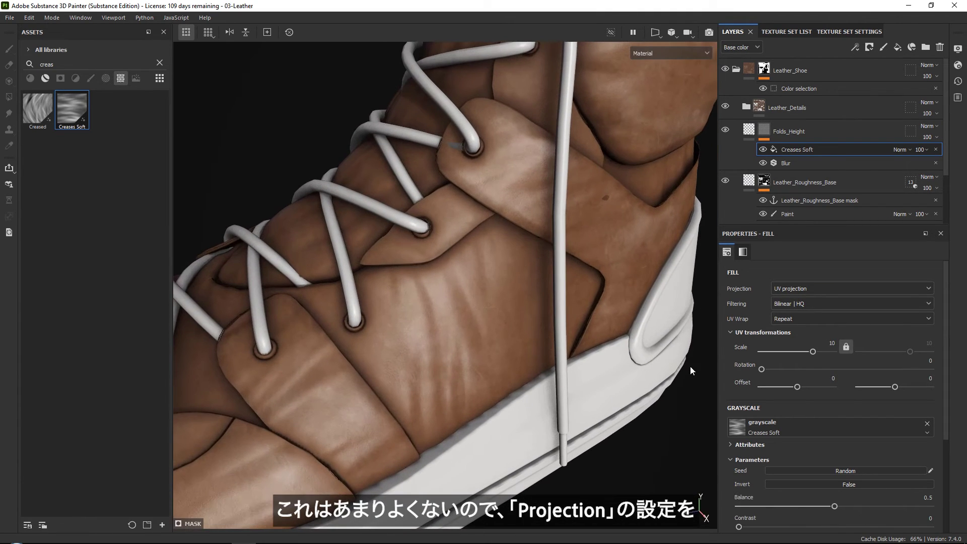
pyautogui.click(819, 286)
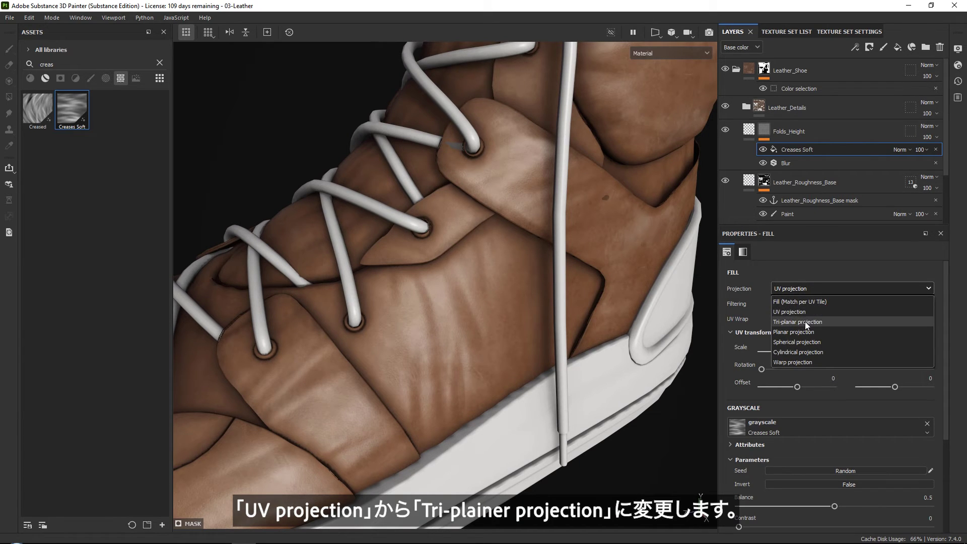
pyautogui.click(805, 321)
# Try a scale of 7 for the Creases Soft fill, and settle on 8.
pyautogui.scroll(-5, 522, 200)
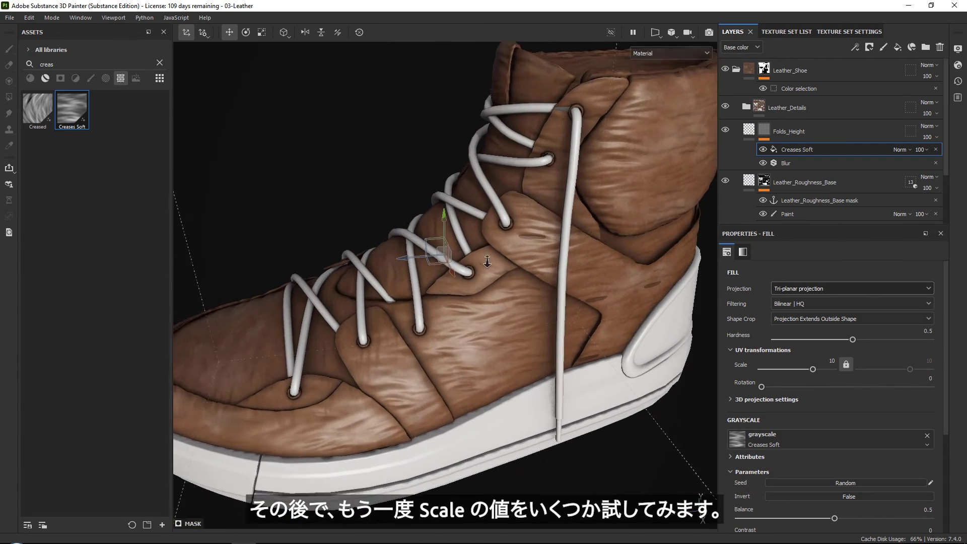
pyautogui.scroll(8, 487, 261)
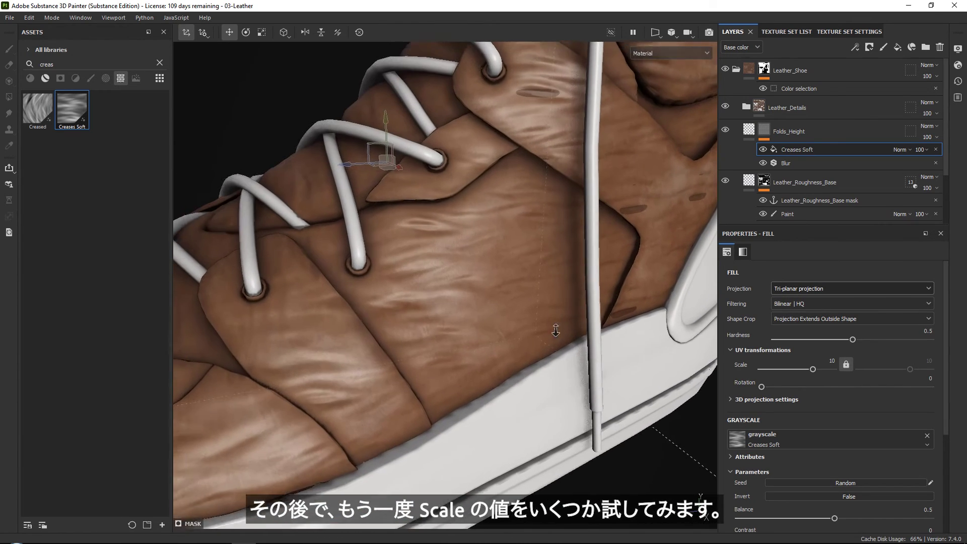
pyautogui.scroll(1, 556, 330)
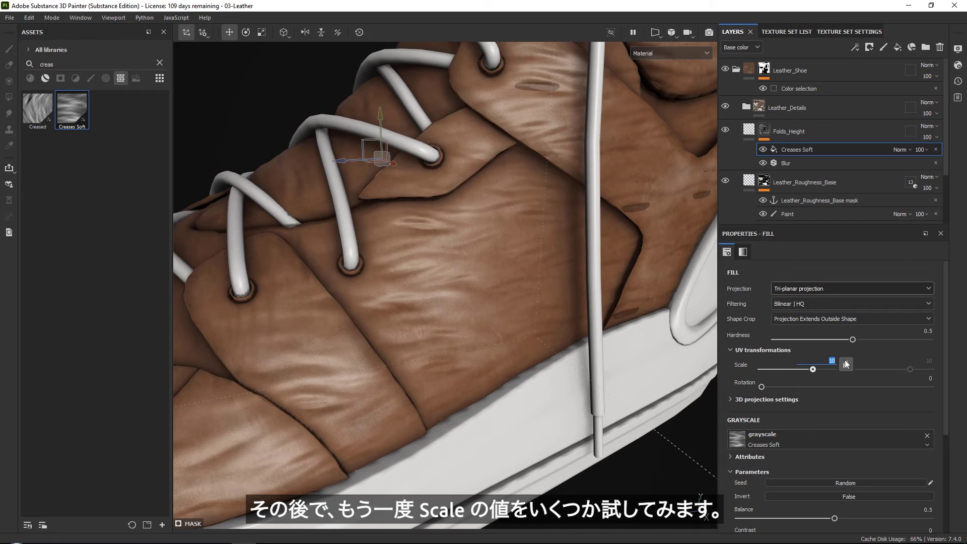
pyautogui.write('7')
pyautogui.press('Return')
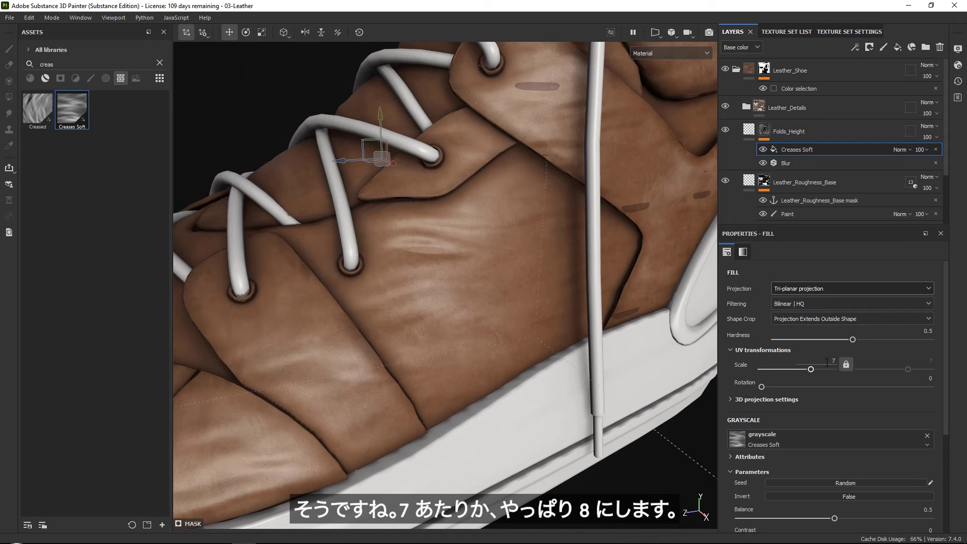
pyautogui.write('8')
pyautogui.press('Return')
# Rotate the tri-planar projection of the Creases Soft fill to align the wrinkle direction with the shoe.
pyautogui.scroll(-3, 433, 161)
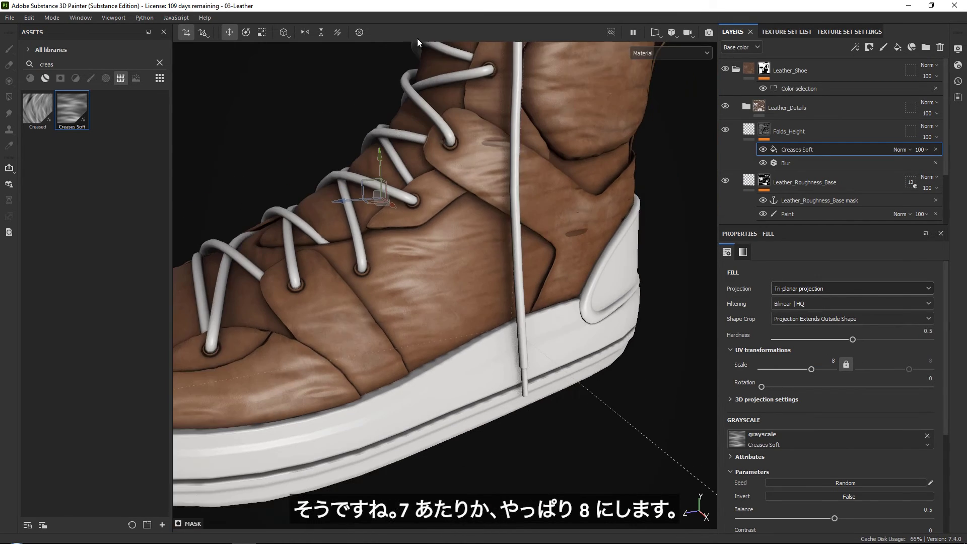
pyautogui.keyDown('alt'); pyautogui.moveTo(421, 154); pyautogui.dragTo(454, 176); pyautogui.keyUp('alt')
pyautogui.keyDown('alt'); pyautogui.moveTo(454, 176); pyautogui.dragTo(472, 210, button='middle'); pyautogui.keyUp('alt')
pyautogui.press('e')
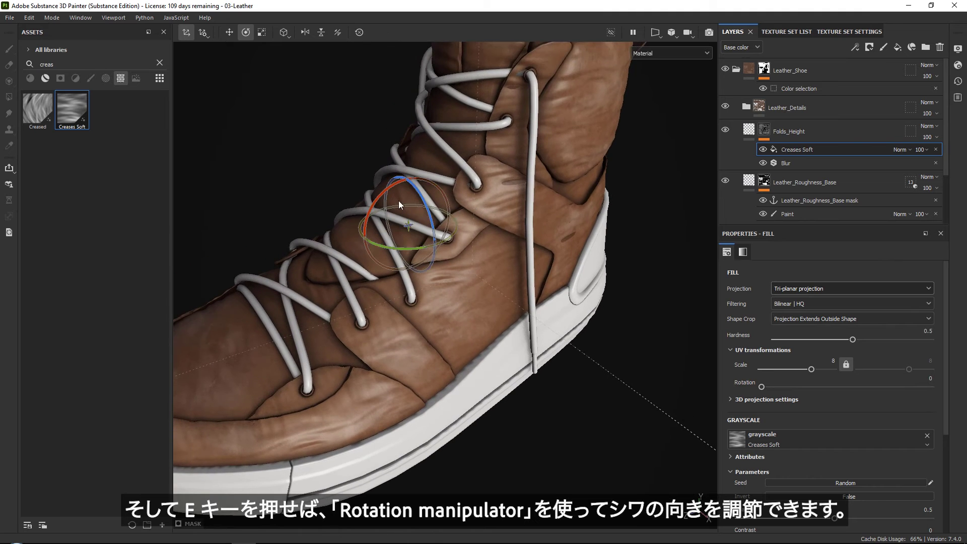
pyautogui.moveTo(388, 187); pyautogui.dragTo(548, 187)
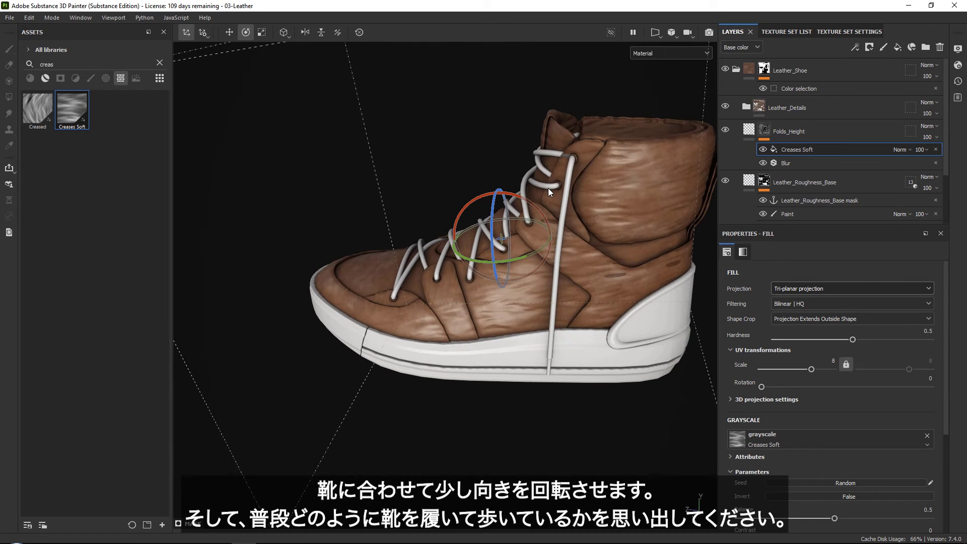
pyautogui.keyDown('alt'); pyautogui.moveTo(537, 188); pyautogui.dragTo(578, 219); pyautogui.keyUp('alt')
pyautogui.scroll(3, 578, 215)
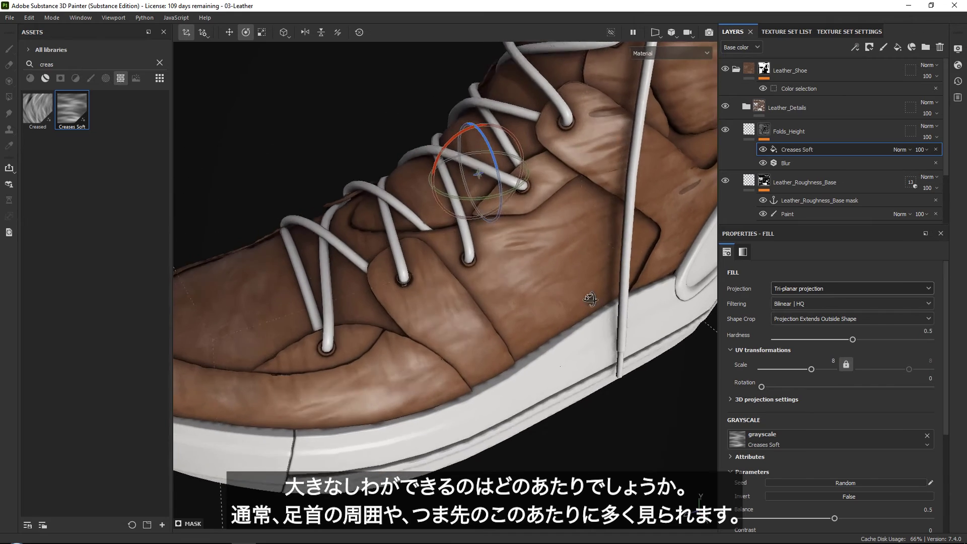
pyautogui.keyDown('alt'); pyautogui.moveTo(375, 259); pyautogui.dragTo(449, 296); pyautogui.keyUp('alt')
pyautogui.keyDown('alt'); pyautogui.moveTo(552, 286); pyautogui.dragTo(484, 282); pyautogui.keyUp('alt')
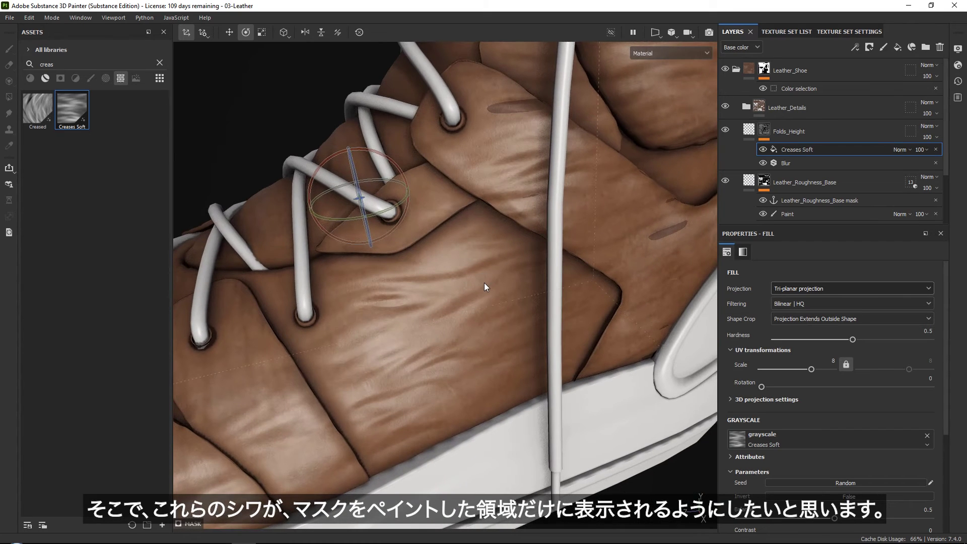
# Set the Creases Soft fill's blend mode to Multiply to limit the wrinkles to the painted mask areas.
pyautogui.click(764, 130)
pyautogui.click(833, 150)
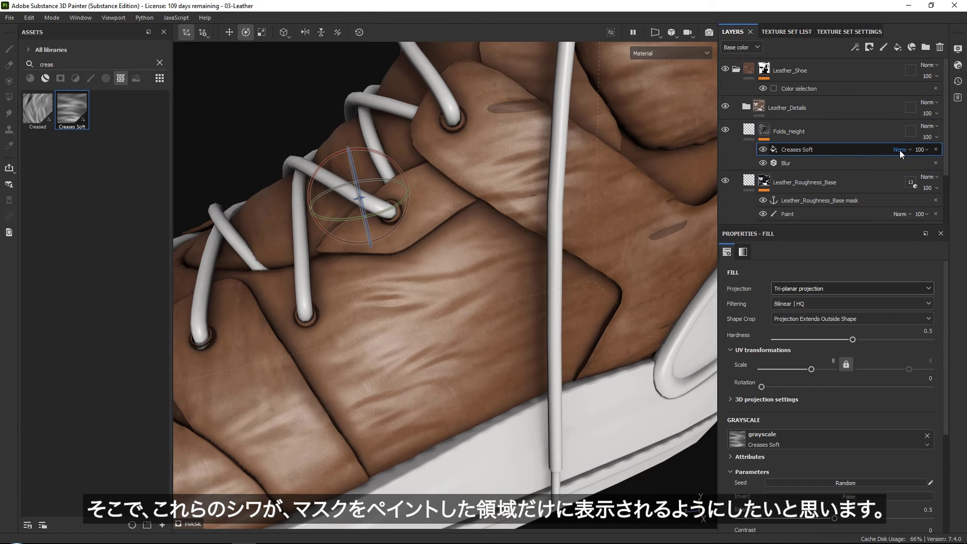
pyautogui.click(900, 150)
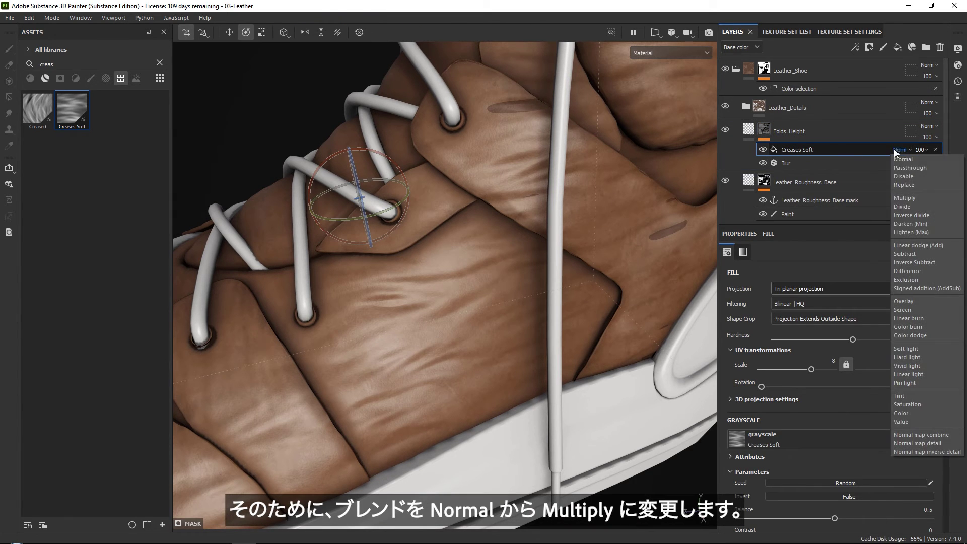
pyautogui.click(906, 198)
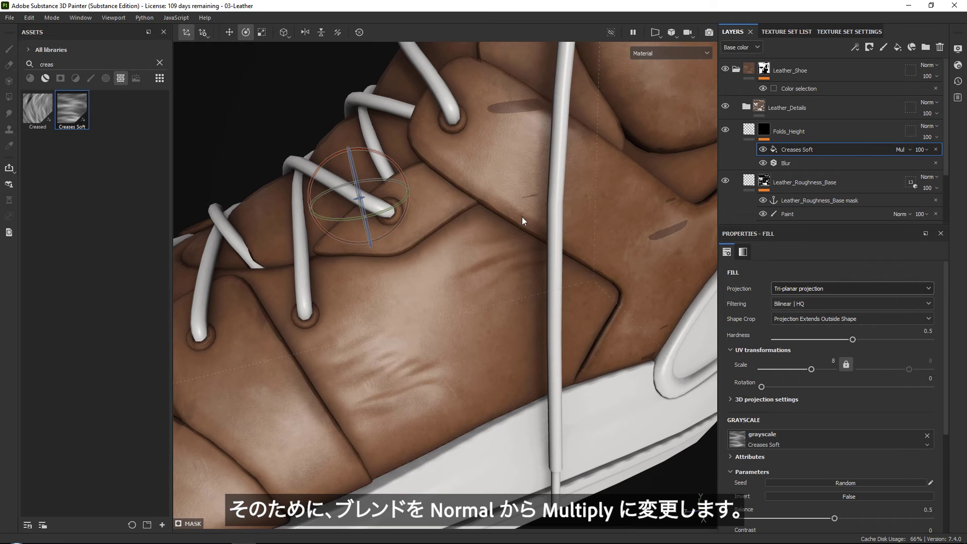
pyautogui.keyDown('alt'); pyautogui.moveTo(495, 231); pyautogui.dragTo(333, 396); pyautogui.keyUp('alt')
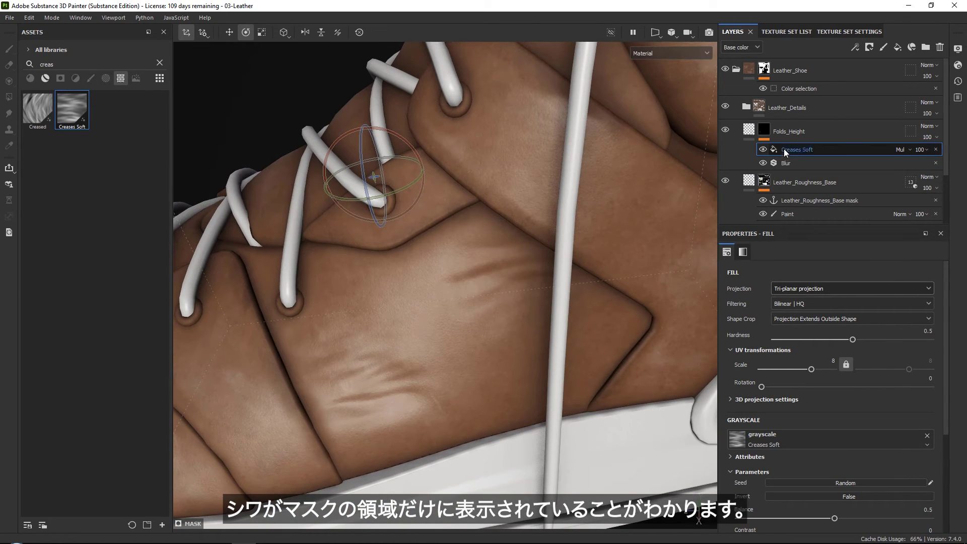
# Paint more wrinkles into the Folds_Height mask on the upper part of the side panel with the Basic Soft brush at size 10.
pyautogui.click(764, 130)
pyautogui.press('1')
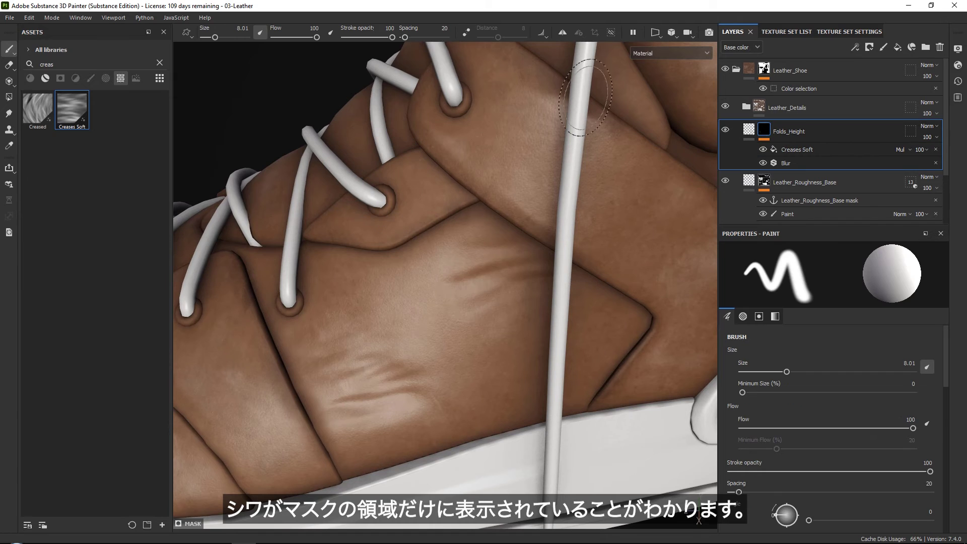
pyautogui.click(159, 63)
pyautogui.click(92, 78)
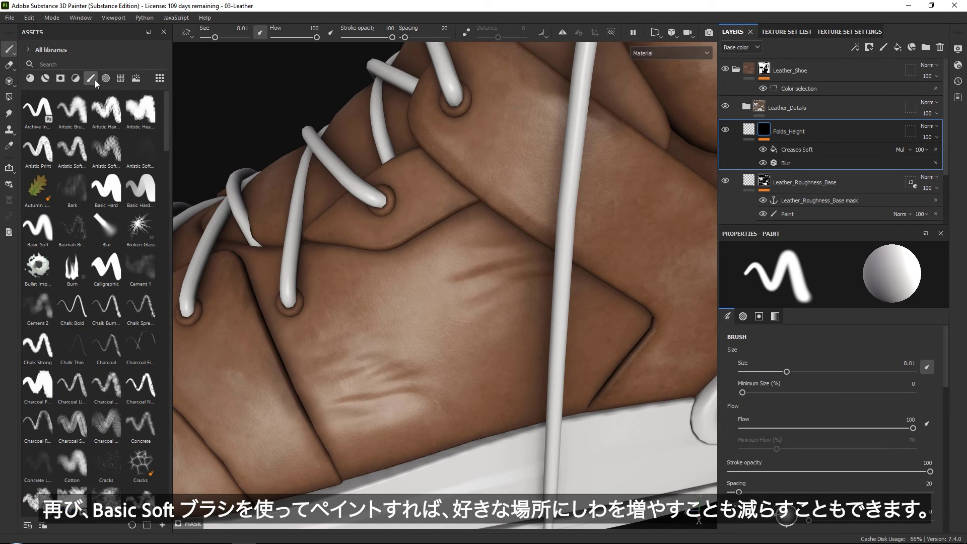
pyautogui.click(51, 241)
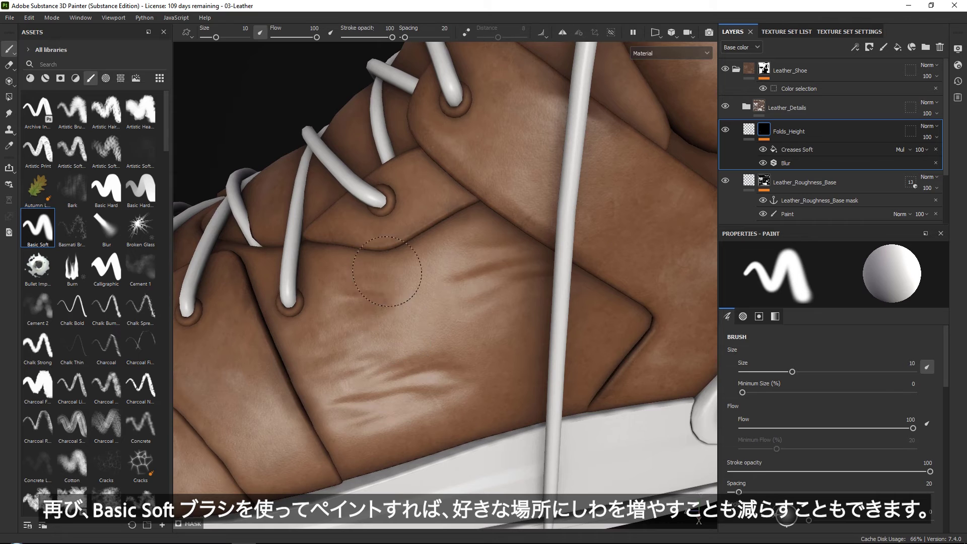
pyautogui.moveTo(387, 272); pyautogui.dragTo(433, 280)
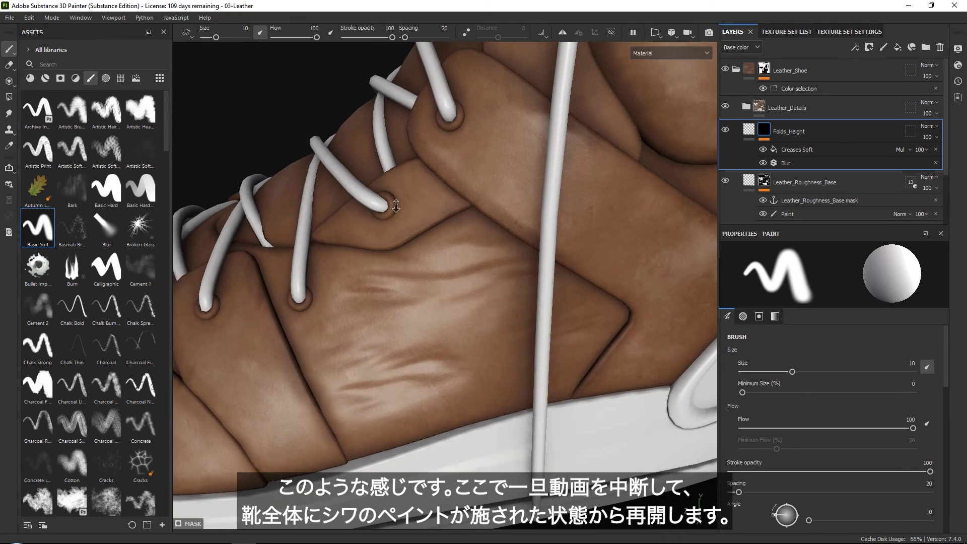
pyautogui.keyDown('alt'); pyautogui.moveTo(396, 206); pyautogui.dragTo(450, 255); pyautogui.keyUp('alt')
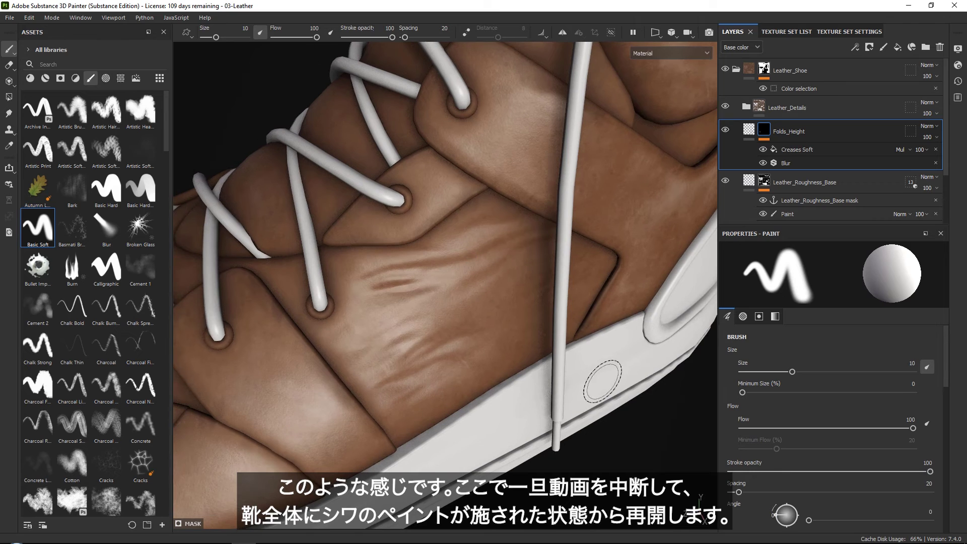
# Lower the opacity of the Creases Soft fill in the Folds_Height mask to 63.
pyautogui.scroll(-5, 452, 104)
pyautogui.keyDown('alt'); pyautogui.moveTo(486, 198); pyautogui.dragTo(532, 243, button='middle'); pyautogui.keyUp('alt')
pyautogui.keyDown('alt'); pyautogui.moveTo(531, 243); pyautogui.dragTo(557, 259); pyautogui.keyUp('alt')
pyautogui.keyDown('alt'); pyautogui.moveTo(556, 259); pyautogui.dragTo(537, 244, button='middle'); pyautogui.keyUp('alt')
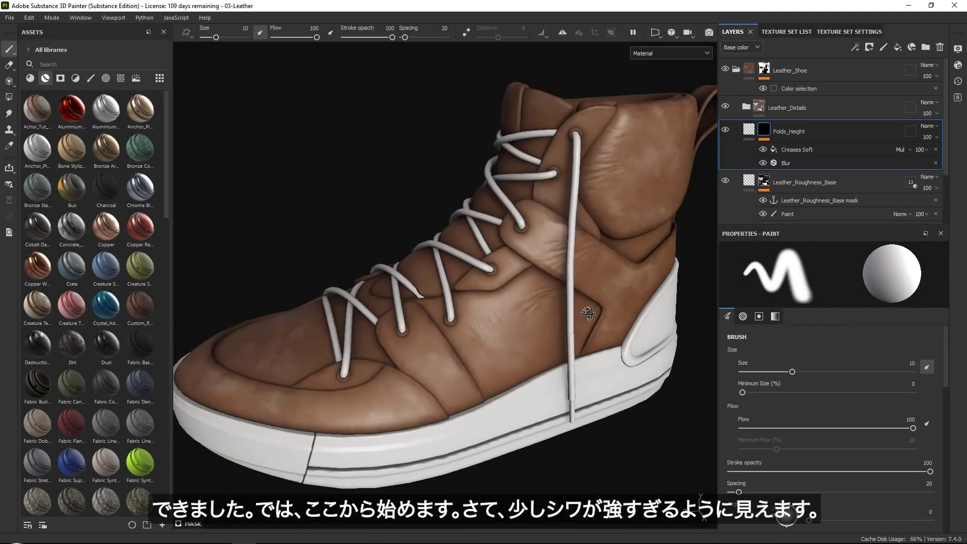
pyautogui.keyDown('alt'); pyautogui.moveTo(576, 308); pyautogui.dragTo(522, 285, button='right'); pyautogui.keyUp('alt')
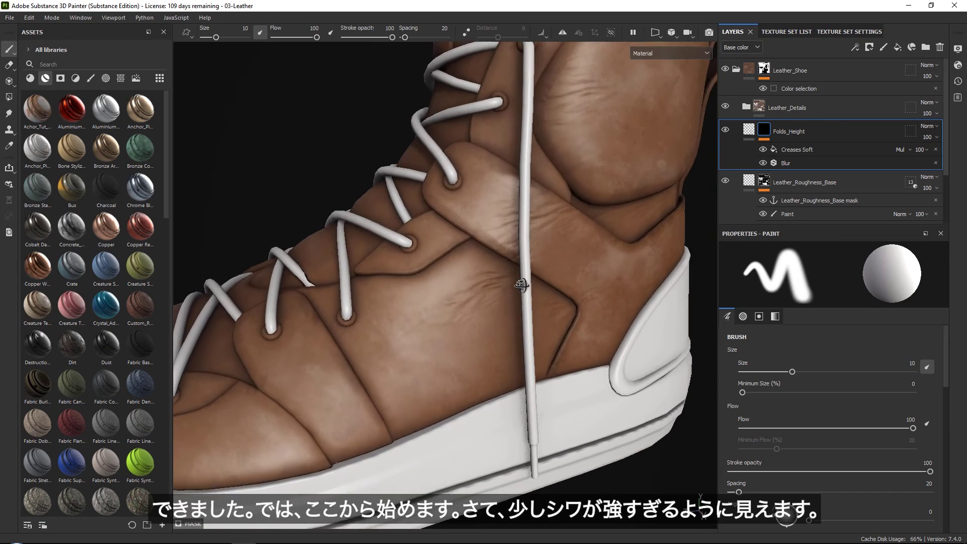
pyautogui.click(836, 150)
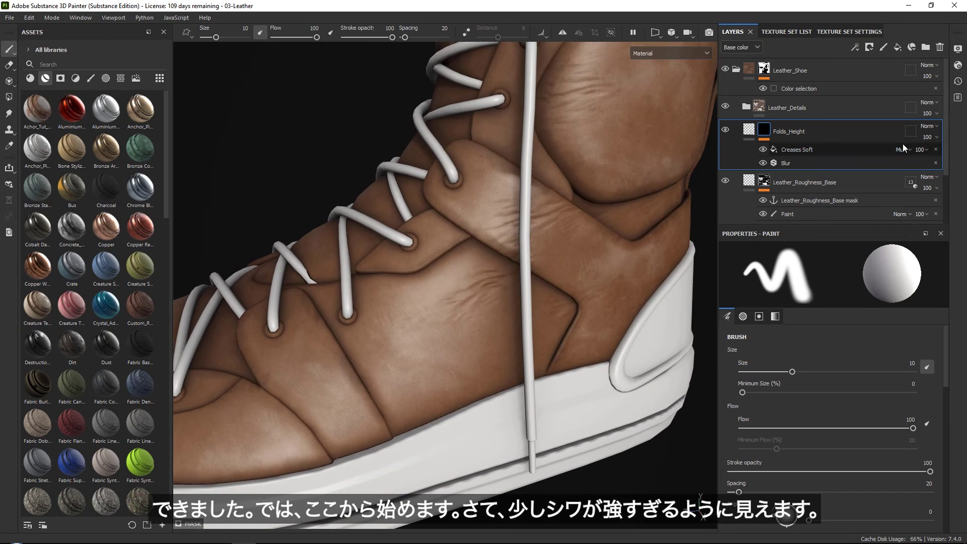
pyautogui.click(925, 151)
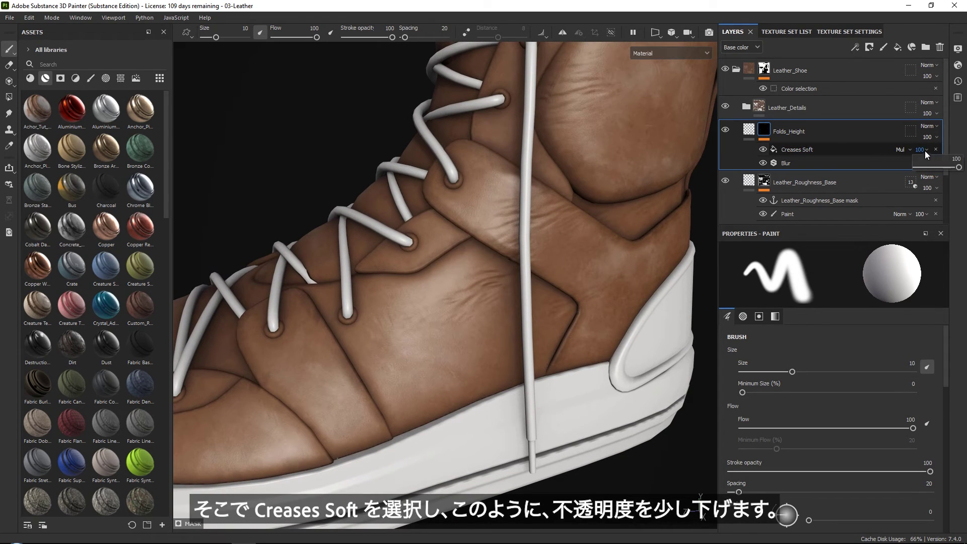
pyautogui.moveTo(959, 167); pyautogui.dragTo(943, 167)
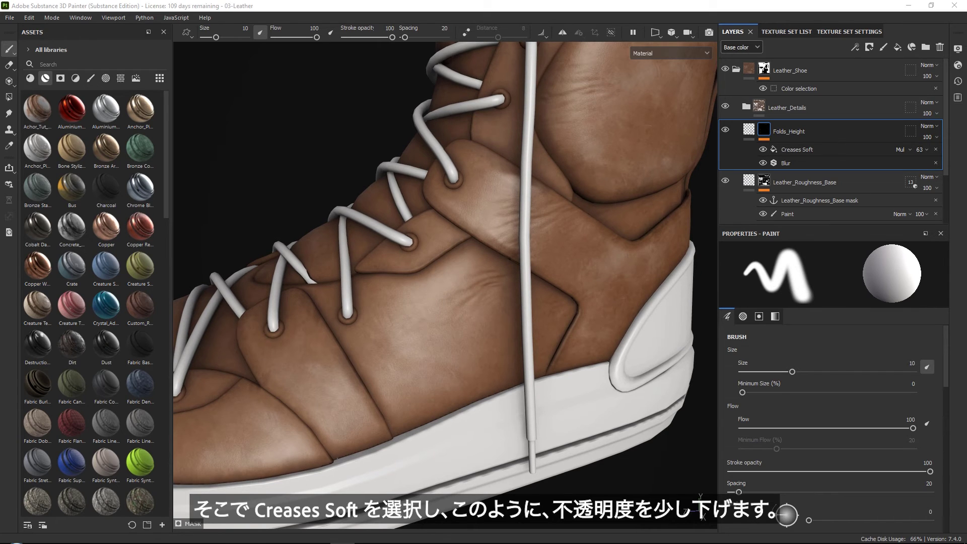
# Add an anchor point above Creases Soft in the Folds_Height mask and select the Folds_Height layer.
pyautogui.keyDown('alt'); pyautogui.moveTo(458, 240); pyautogui.dragTo(518, 233, button='middle'); pyautogui.keyUp('alt')
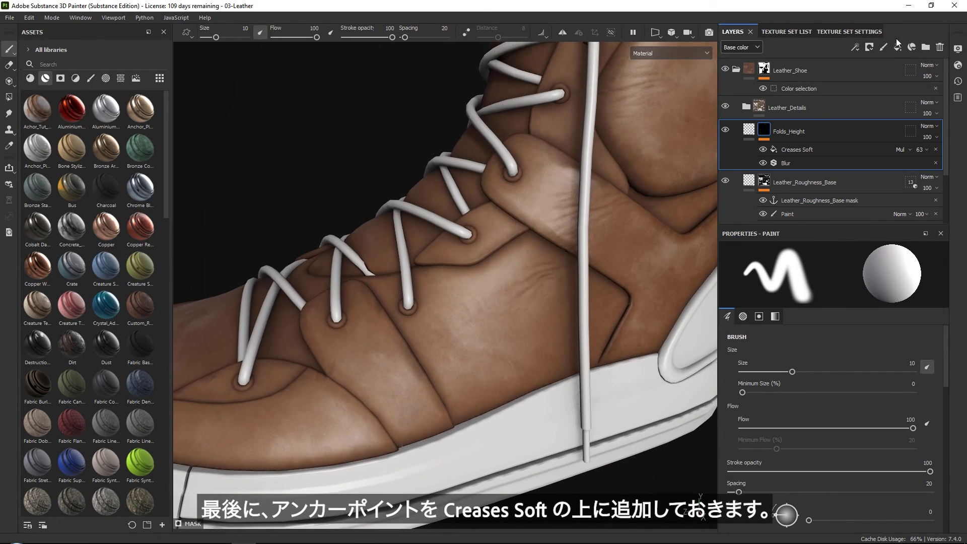
pyautogui.click(855, 47)
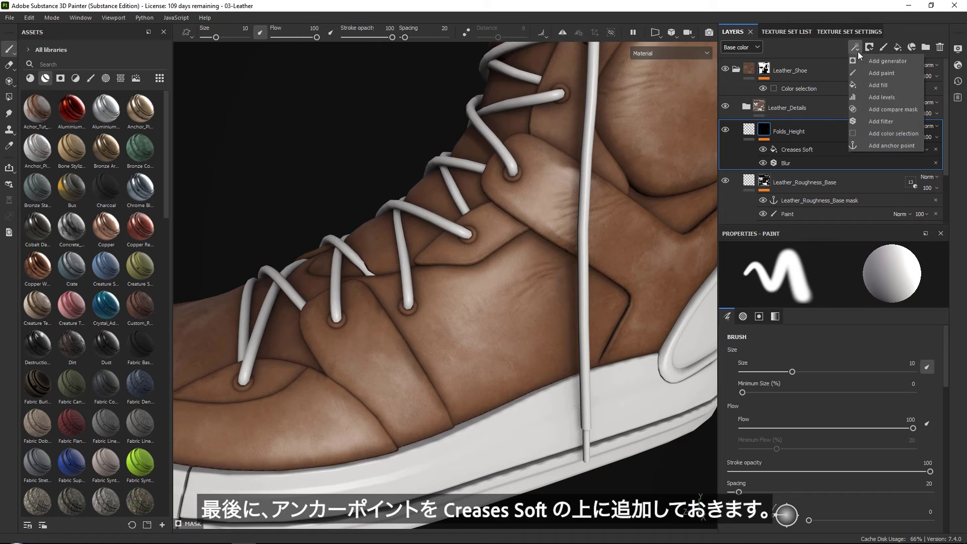
pyautogui.click(878, 145)
pyautogui.keyDown('alt'); pyautogui.moveTo(478, 252); pyautogui.dragTo(562, 256); pyautogui.keyUp('alt')
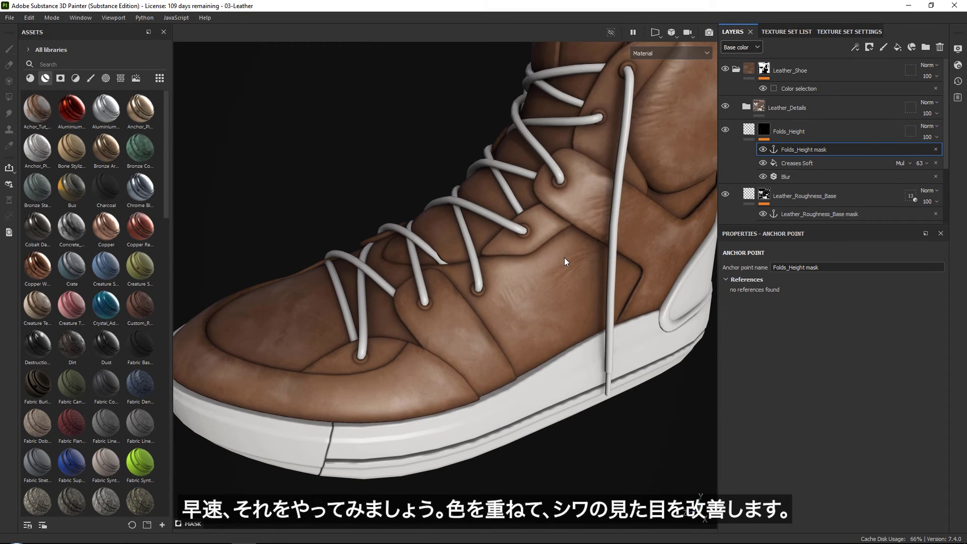
pyautogui.click(823, 129)
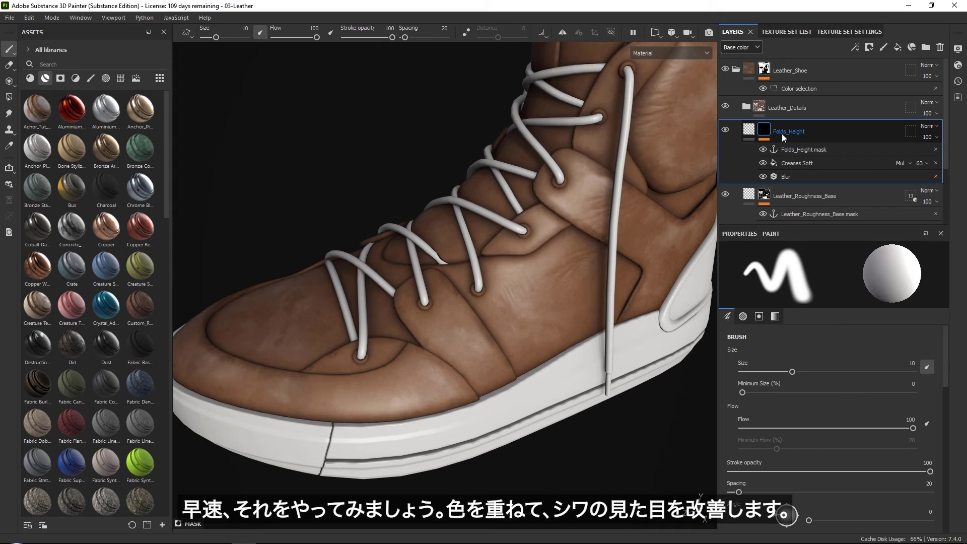
# Add a fill layer above Folds_Height and name it Folds_Color.
pyautogui.keyDown('alt'); pyautogui.moveTo(491, 242); pyautogui.dragTo(512, 257, button='middle'); pyautogui.keyUp('alt')
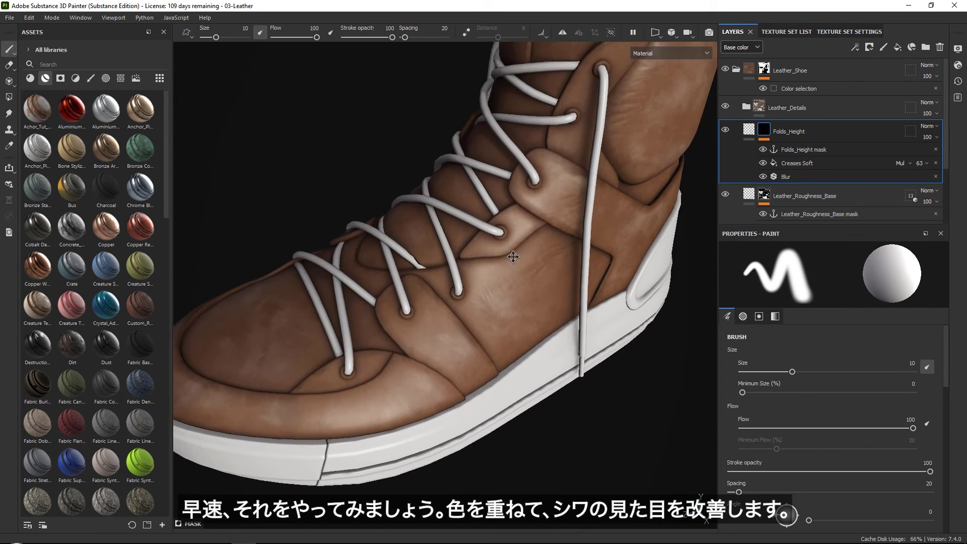
pyautogui.keyDown('alt'); pyautogui.moveTo(513, 257); pyautogui.dragTo(508, 244); pyautogui.keyUp('alt')
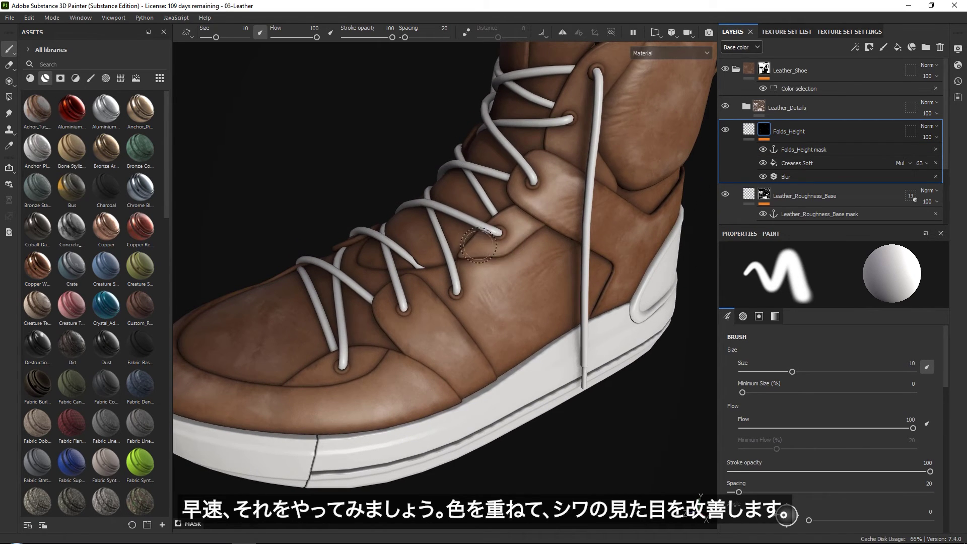
pyautogui.click(898, 46)
pyautogui.doubleClick(777, 133)
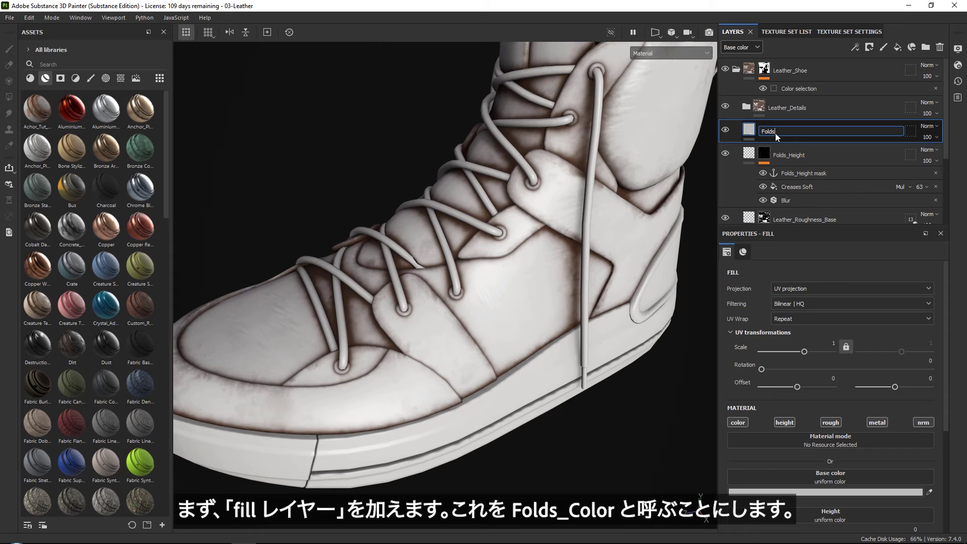
pyautogui.write('Folds_Color')
pyautogui.press('Return')
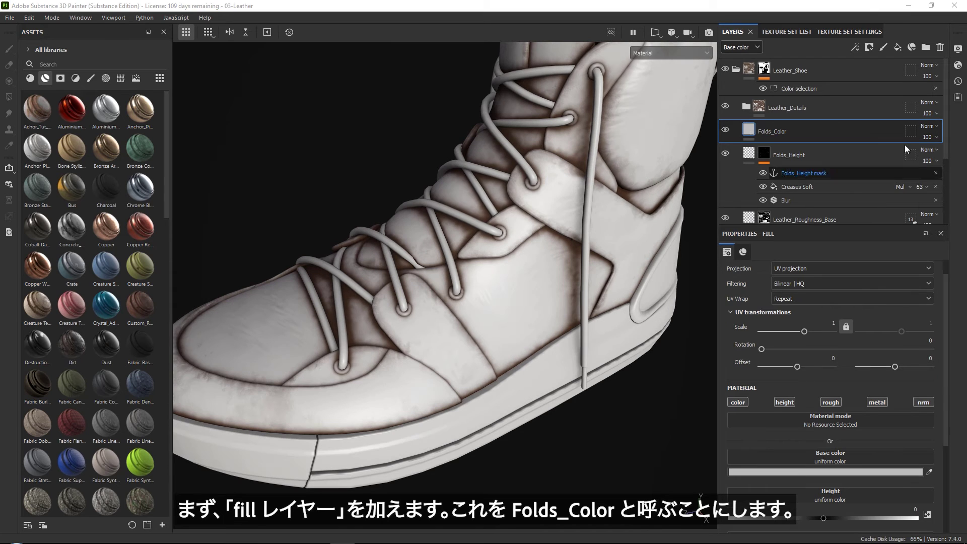
# Add a black mask to the Folds_Color layer.
pyautogui.click(870, 47)
pyautogui.click(892, 73)
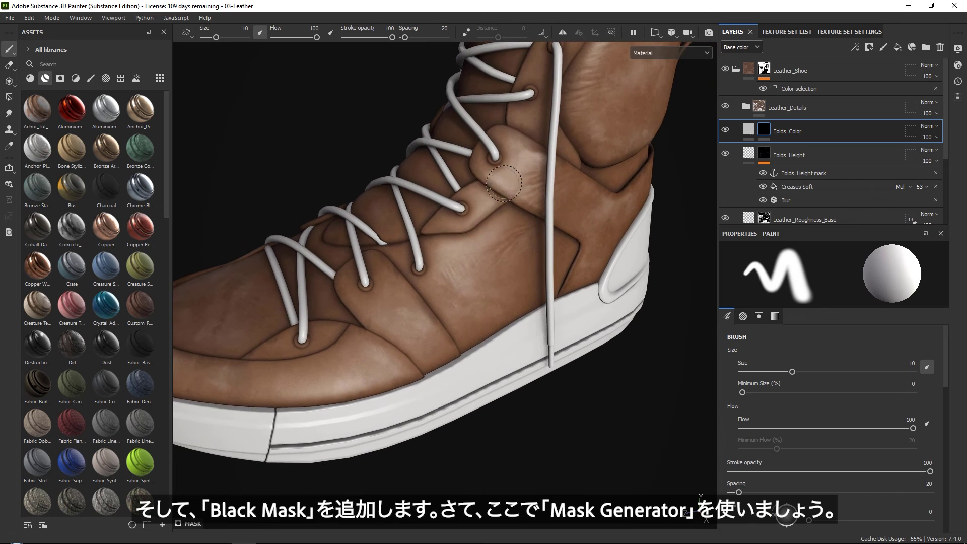
pyautogui.scroll(3, 519, 244)
pyautogui.click(749, 130)
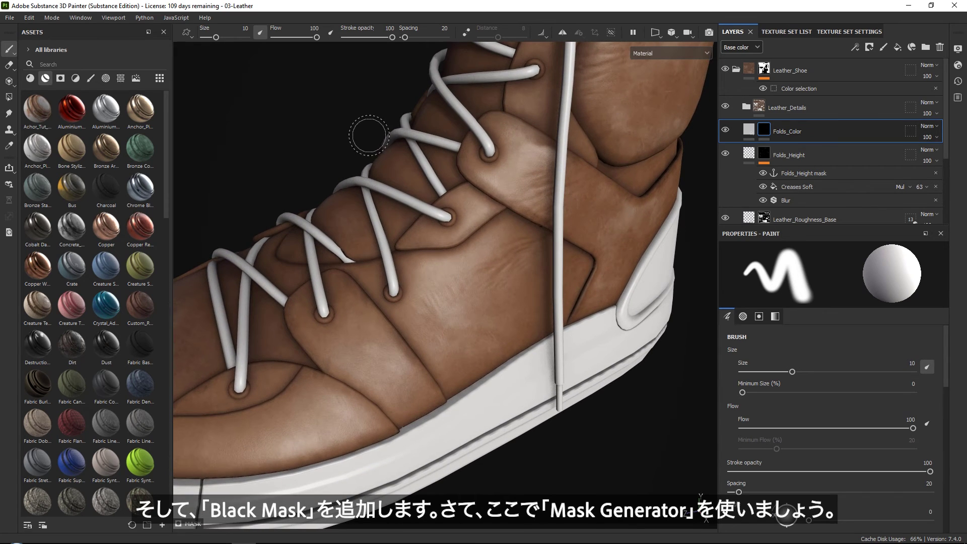
# Apply the Dust Occlusion smart mask to the Folds_Color layer and open the settings of its Dirt generator.
pyautogui.click(60, 78)
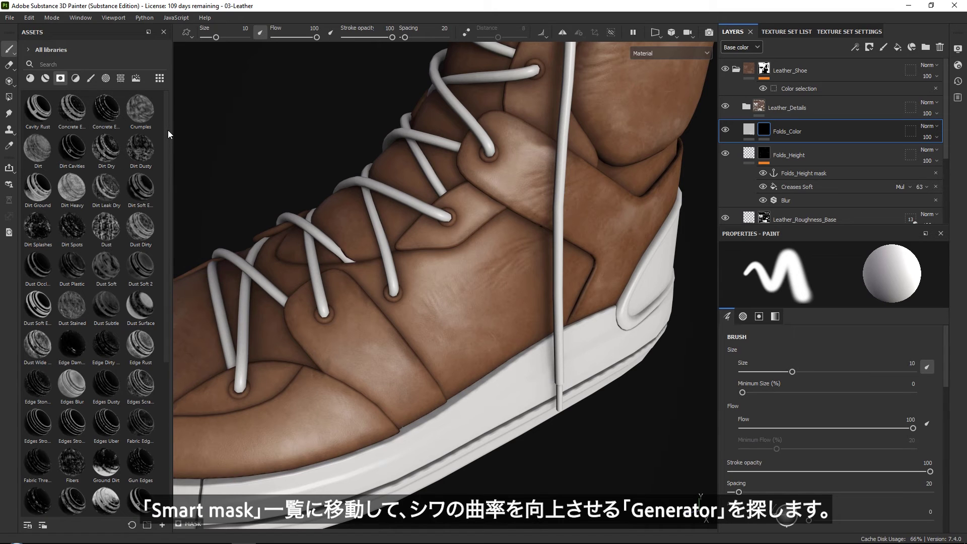
pyautogui.moveTo(168, 130); pyautogui.dragTo(168, 207)
pyautogui.moveTo(38, 142); pyautogui.dragTo(811, 123)
pyautogui.keyDown('alt'); pyautogui.moveTo(527, 196); pyautogui.dragTo(537, 169, button='middle'); pyautogui.keyUp('alt')
pyautogui.keyDown('alt'); pyautogui.moveTo(538, 169); pyautogui.dragTo(577, 258, button='right'); pyautogui.keyUp('alt')
pyautogui.click(805, 150)
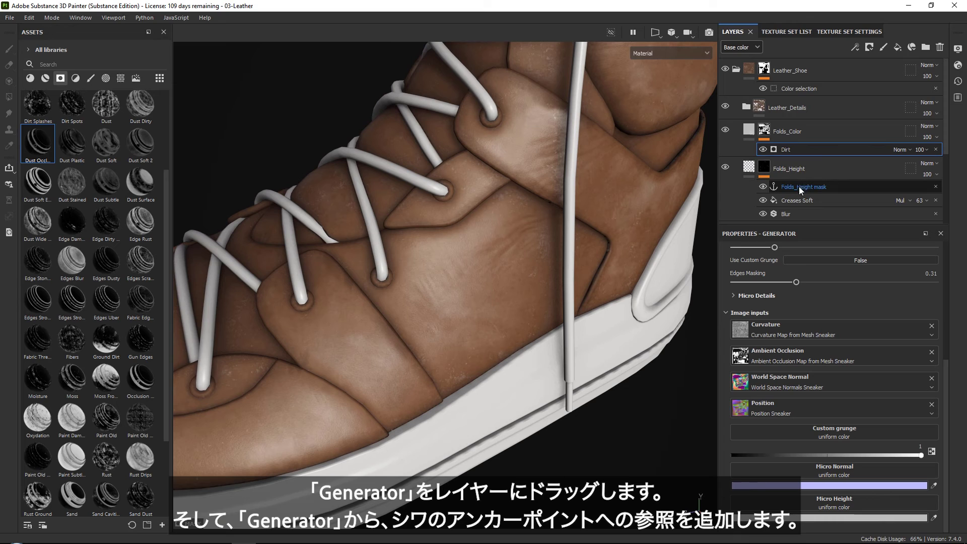
# Assign the Folds_Height mask anchor point to the Dirt generator's Micro Height input.
pyautogui.scroll(-3, 830, 189)
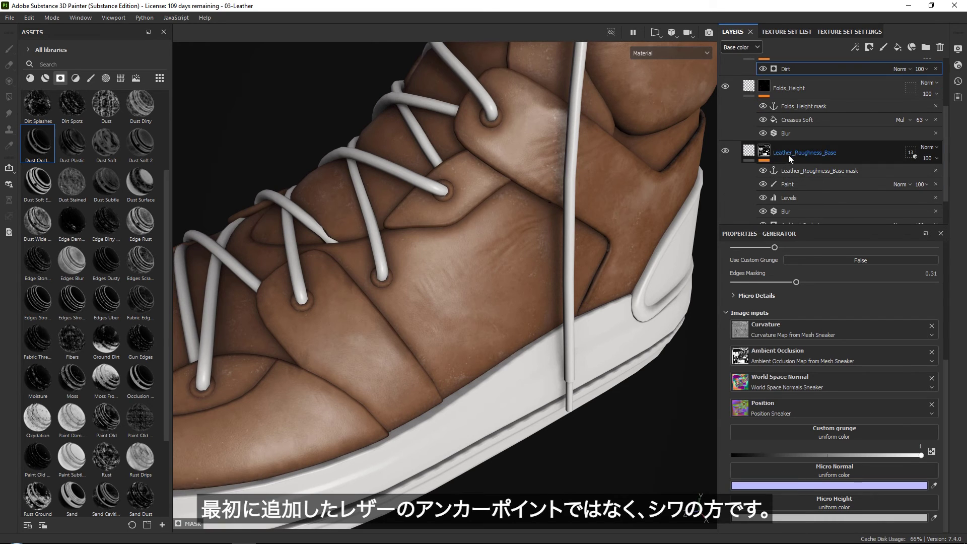
pyautogui.scroll(3, 827, 158)
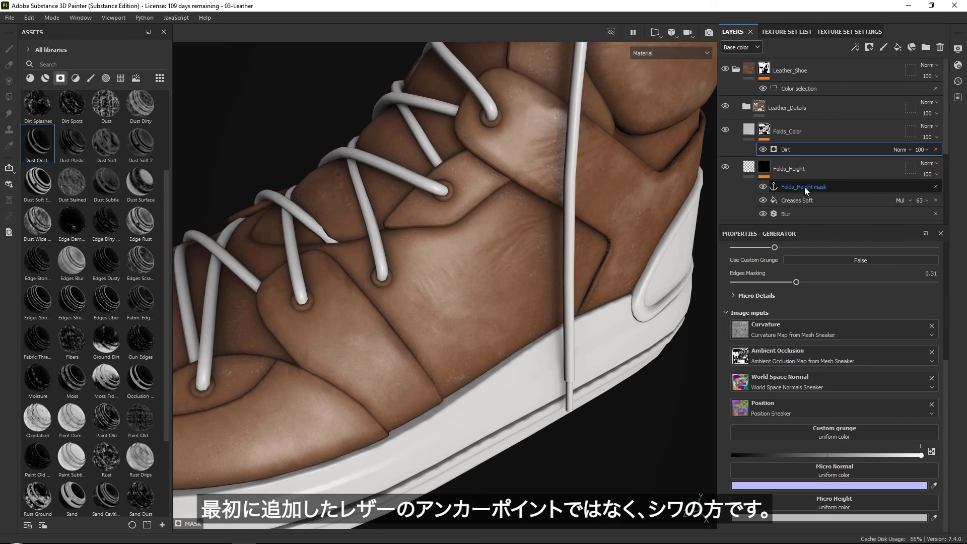
pyautogui.scroll(5, 796, 313)
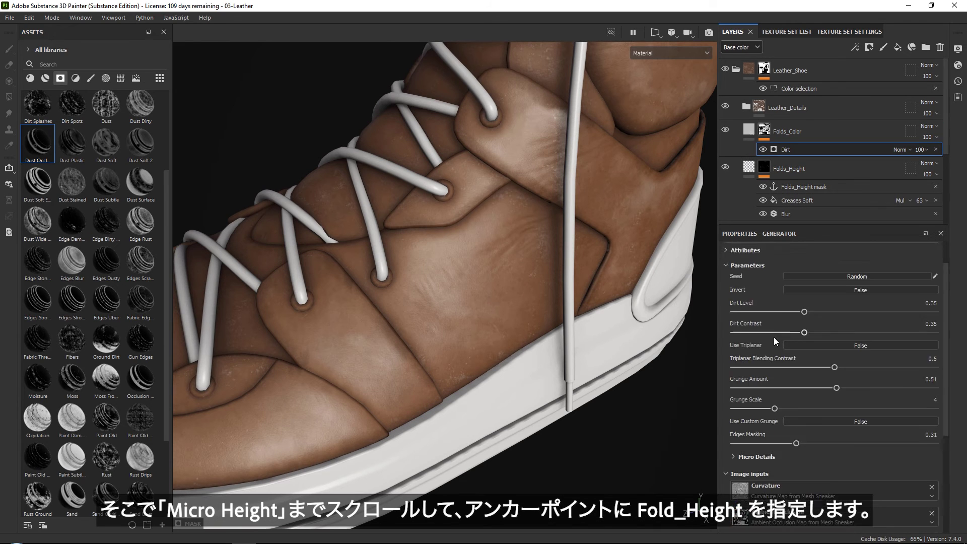
pyautogui.scroll(-5, 786, 342)
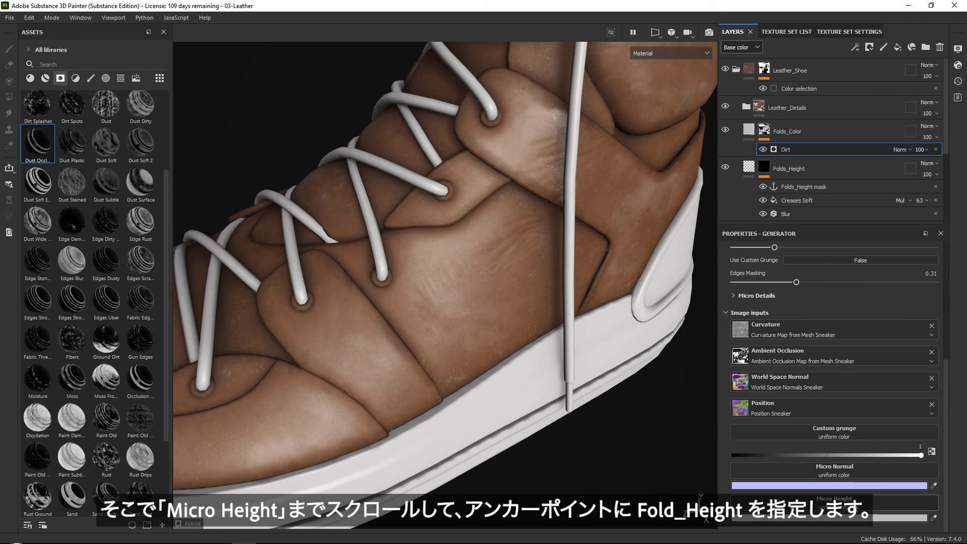
pyautogui.click(834, 502)
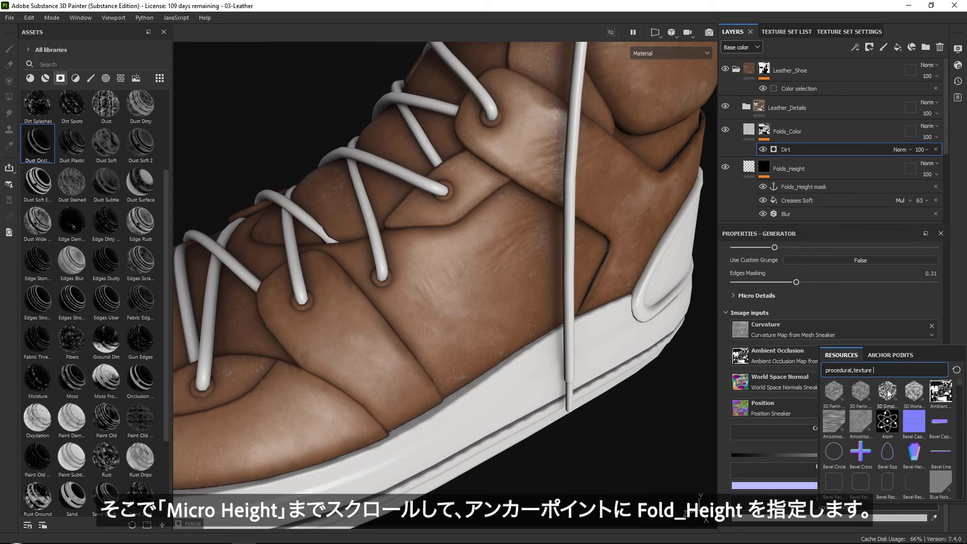
pyautogui.click(890, 356)
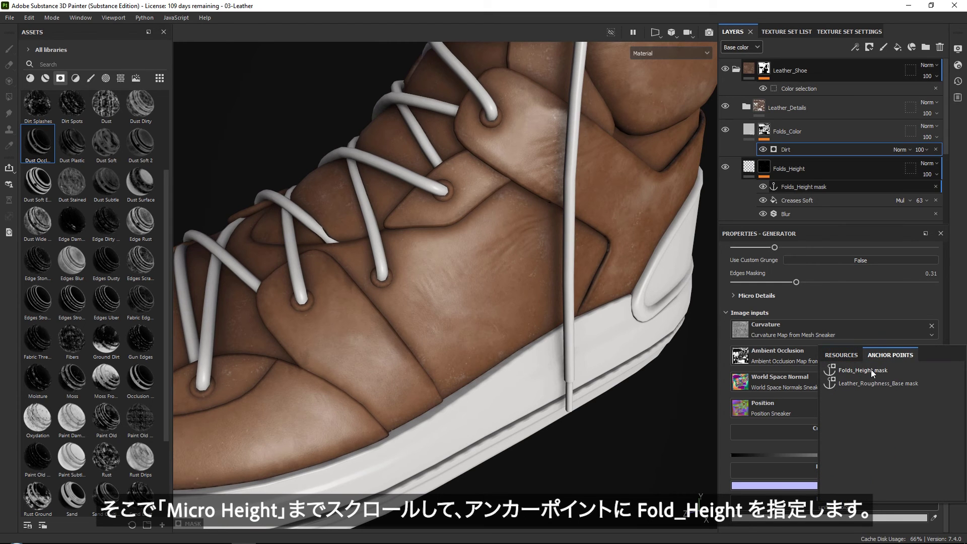
pyautogui.click(872, 370)
pyautogui.keyDown('alt'); pyautogui.moveTo(532, 198); pyautogui.dragTo(501, 446, button='right'); pyautogui.keyUp('alt')
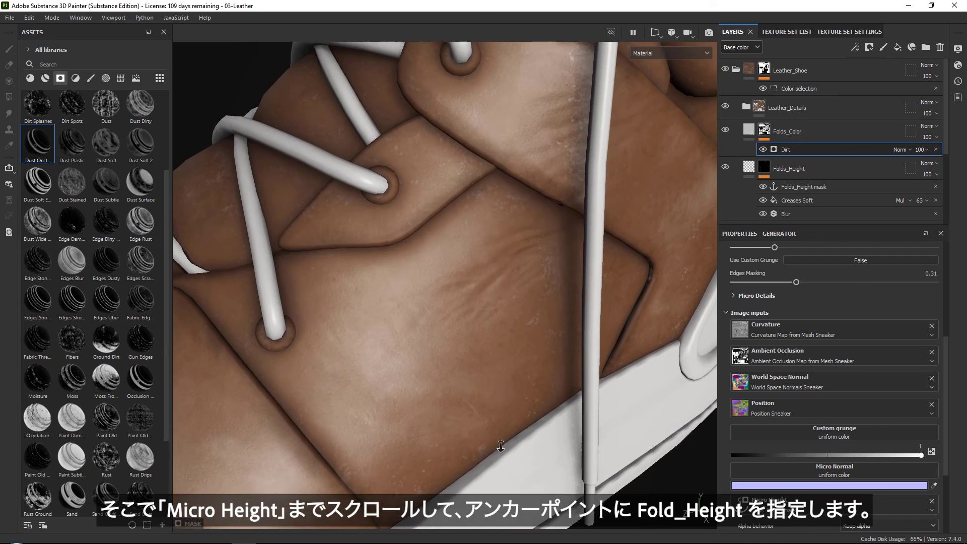
pyautogui.keyDown('alt'); pyautogui.moveTo(501, 446); pyautogui.dragTo(560, 280); pyautogui.keyUp('alt')
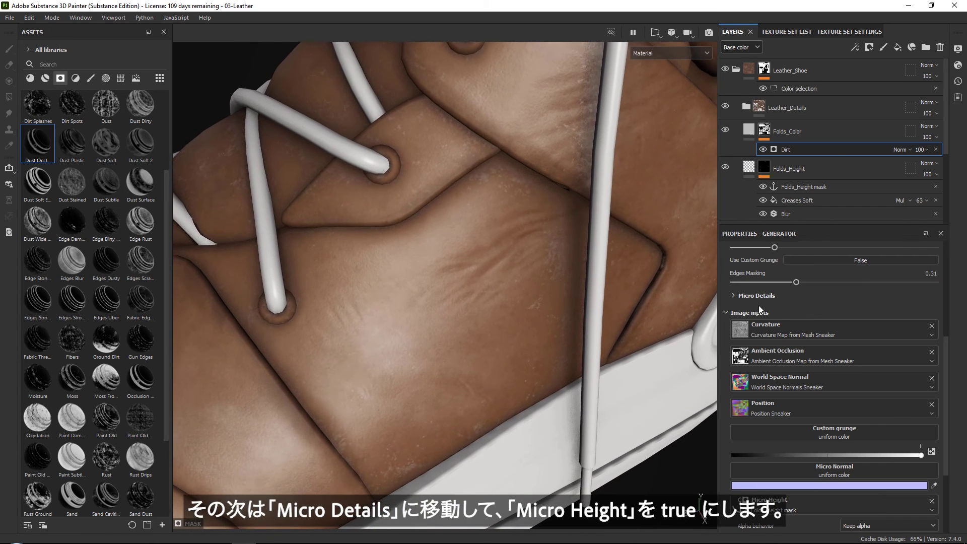
# Set Micro Height to True in the Dirt generator's Micro Details.
pyautogui.click(749, 297)
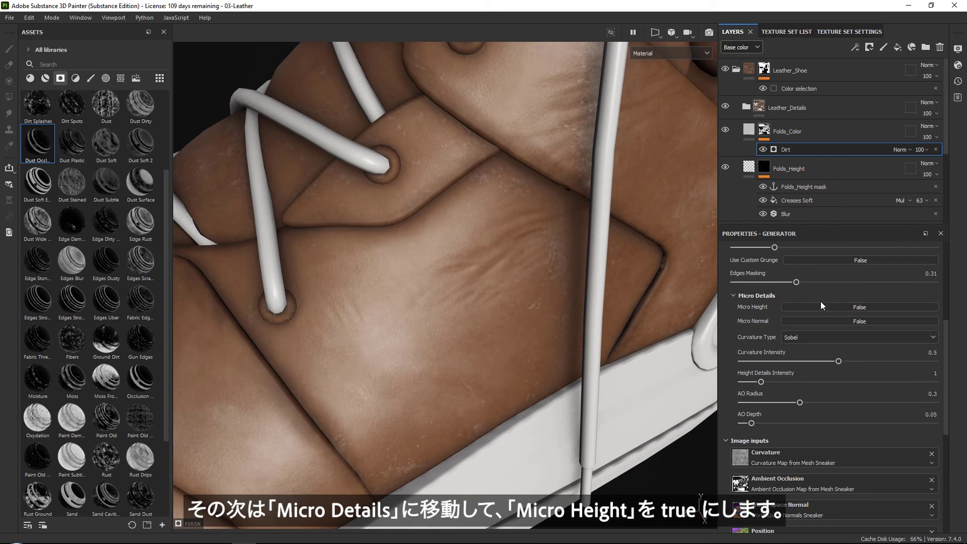
pyautogui.click(841, 306)
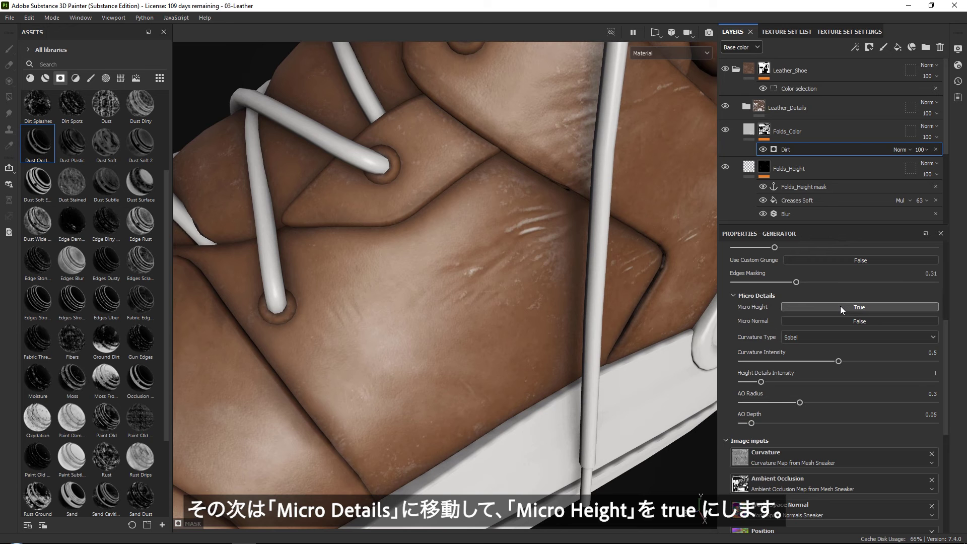
pyautogui.keyDown('alt'); pyautogui.moveTo(561, 234); pyautogui.dragTo(526, 342, button='right'); pyautogui.keyUp('alt')
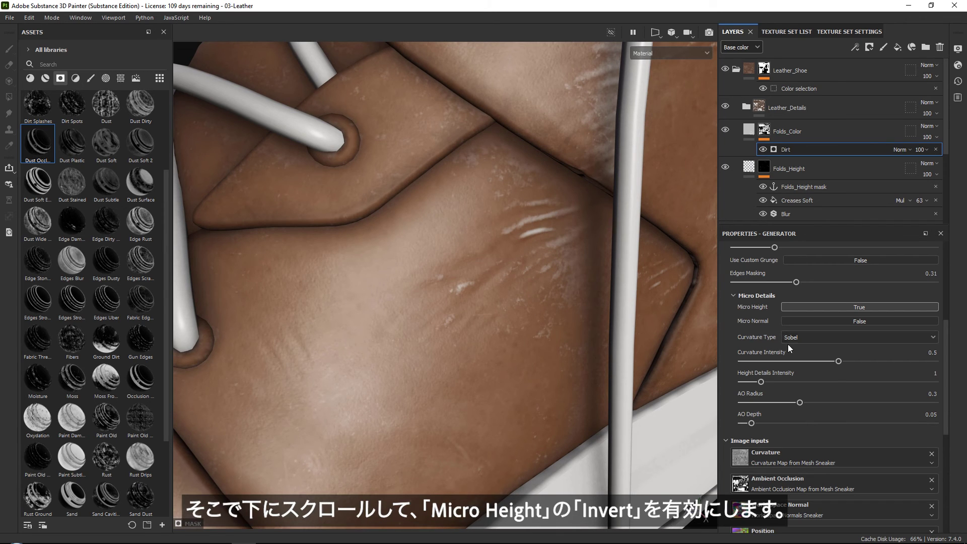
# Invert the levels of the Micro Height input so the dirt effect falls inside the wrinkles.
pyautogui.scroll(-7, 788, 344)
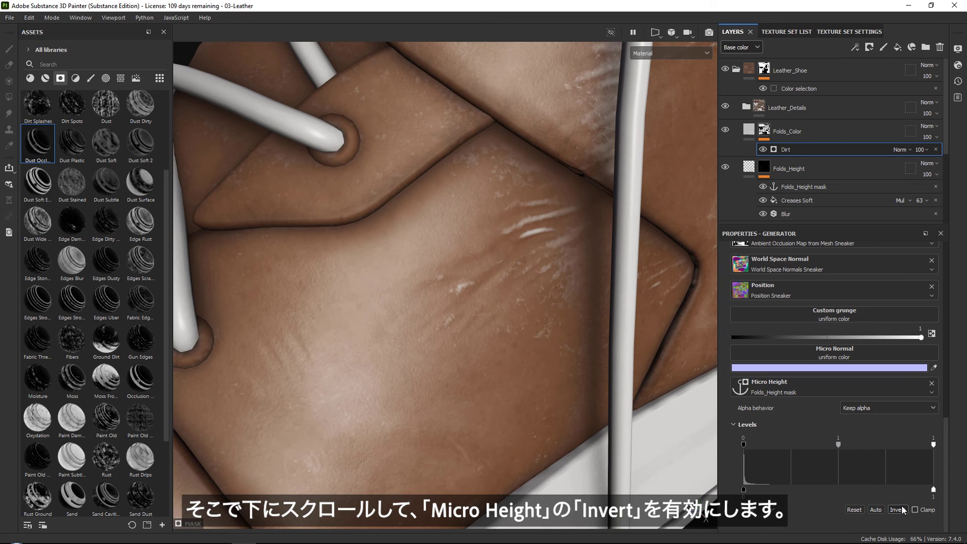
pyautogui.click(897, 509)
pyautogui.scroll(3, 557, 226)
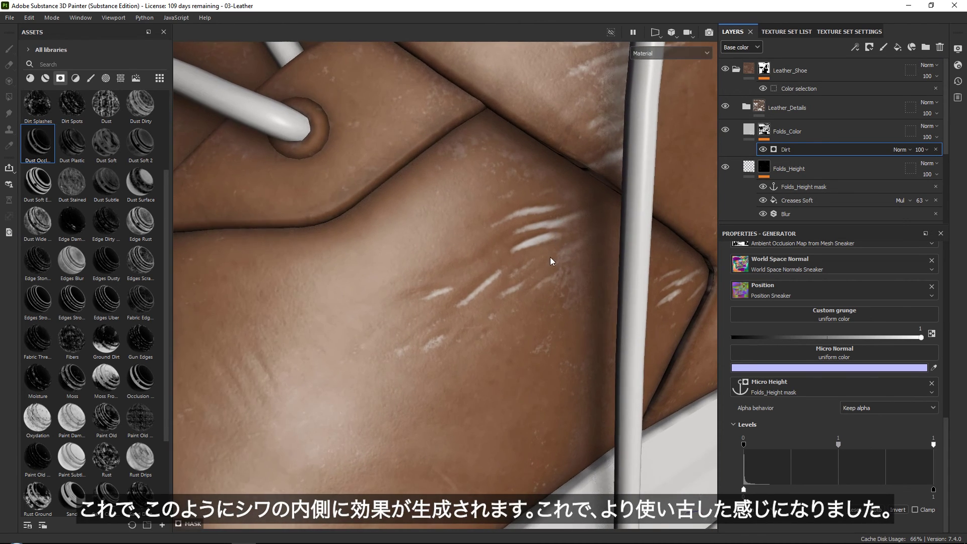
pyautogui.scroll(-1, 552, 243)
pyautogui.scroll(-10, 536, 282)
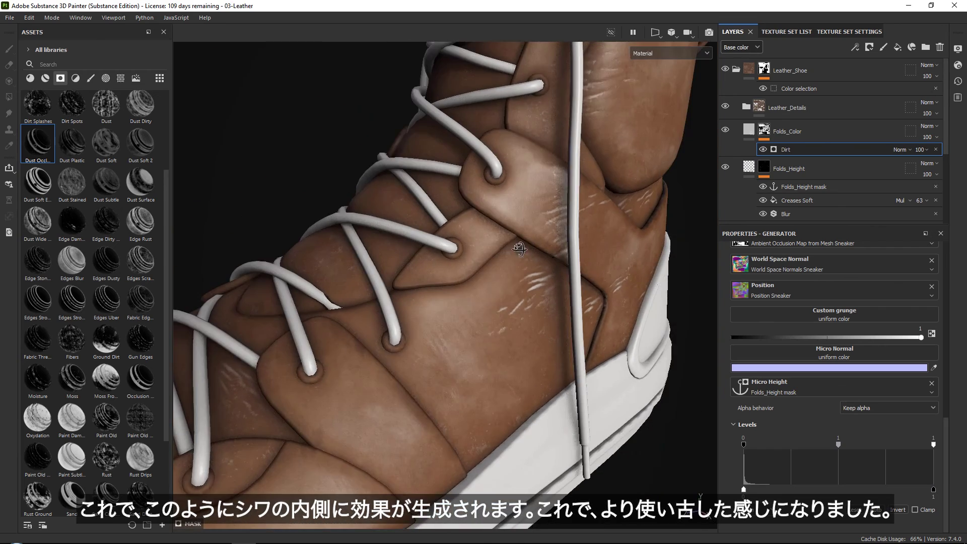
pyautogui.keyDown('alt'); pyautogui.moveTo(536, 205); pyautogui.dragTo(583, 298); pyautogui.keyUp('alt')
# Set the Dirt generator's AO Depth to 0.06 and AO Radius to 0.23.
pyautogui.scroll(3, 595, 284)
pyautogui.scroll(2, 838, 380)
pyautogui.scroll(2, 816, 376)
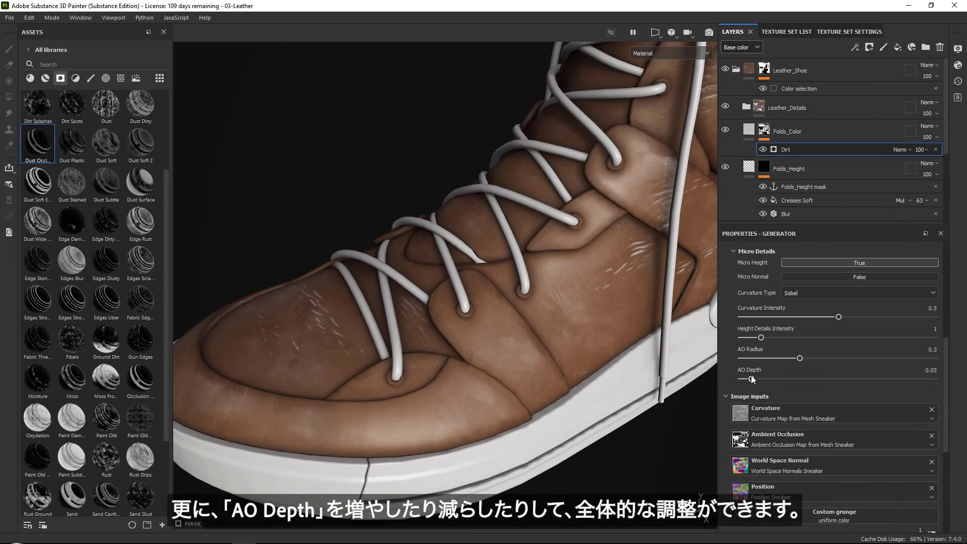
pyautogui.moveTo(741, 378); pyautogui.dragTo(760, 378)
pyautogui.scroll(6, 681, 271)
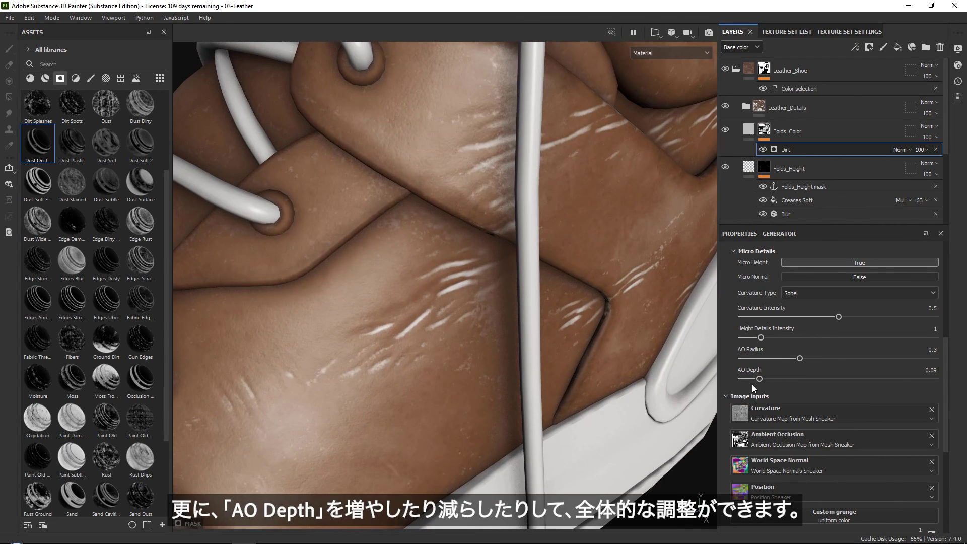
pyautogui.click(750, 379)
pyautogui.moveTo(750, 379)
pyautogui.mouseDown()
pyautogui.moveTo(757, 358)
pyautogui.moveTo(783, 351)
pyautogui.mouseUp()
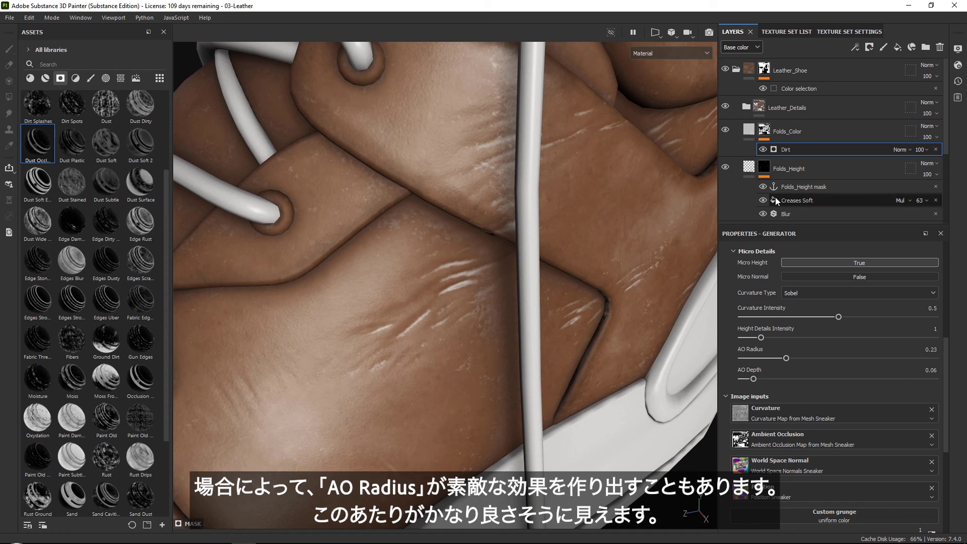
# Change the base color of the Folds_Color fill to a dark red.
pyautogui.click(749, 132)
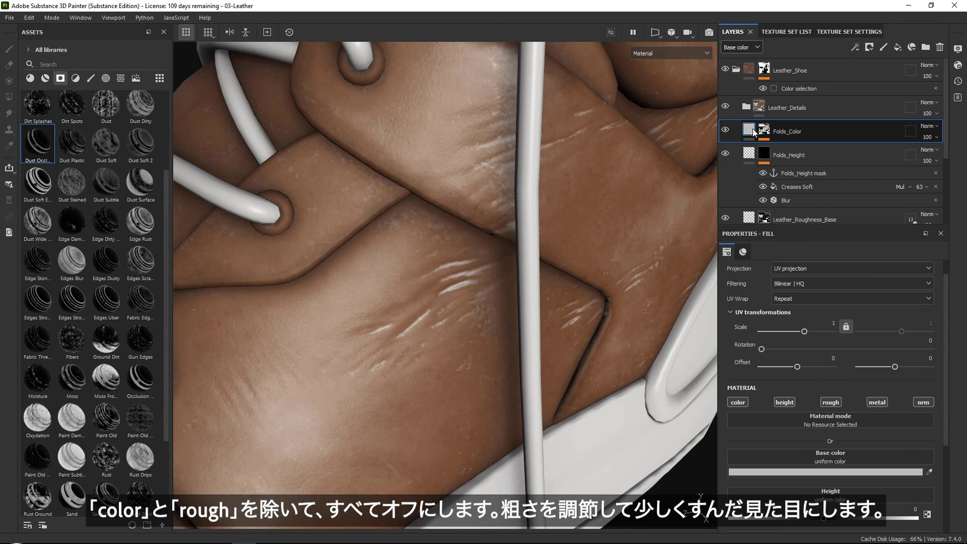
pyautogui.scroll(-2, 795, 436)
pyautogui.click(833, 430)
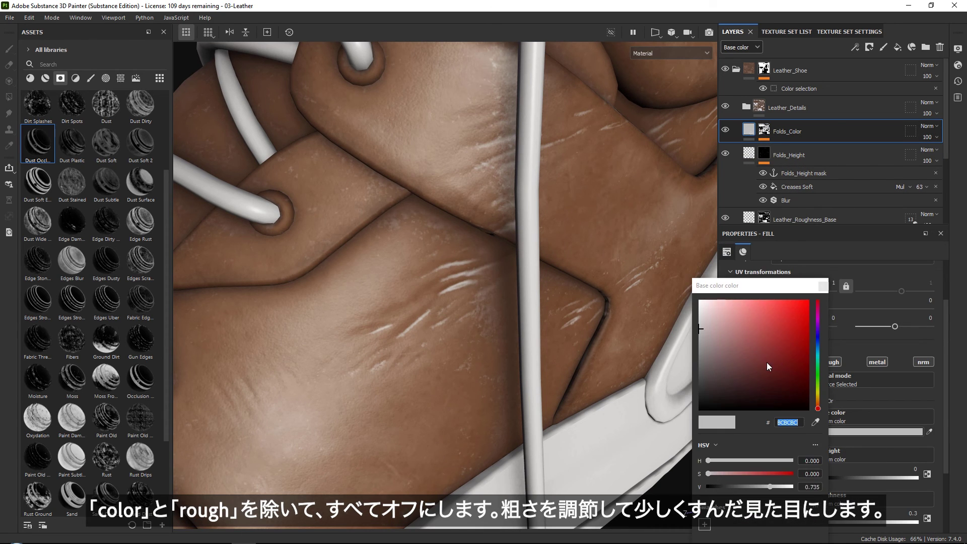
pyautogui.moveTo(740, 355); pyautogui.dragTo(753, 374)
pyautogui.click(824, 286)
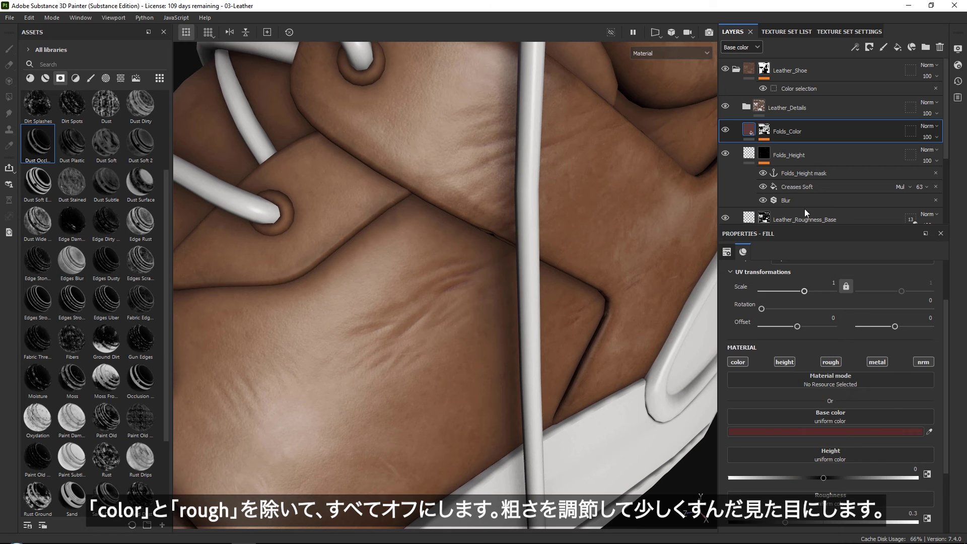
# Turn off the height, metal and nrm channels of Folds_Color and set its roughness to about 0.4.
pyautogui.scroll(-1, 799, 297)
pyautogui.scroll(-1, 799, 298)
pyautogui.click(784, 322)
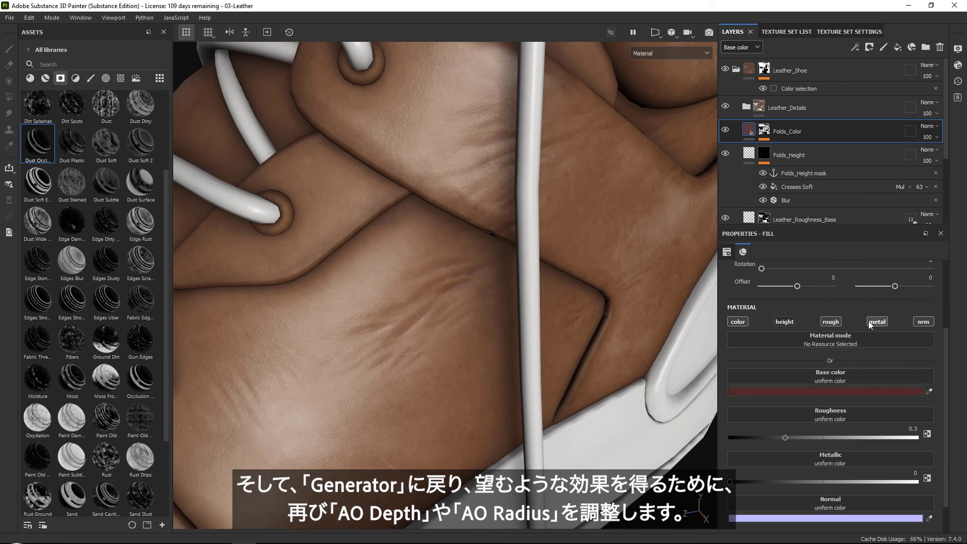
pyautogui.click(877, 322)
pyautogui.click(923, 321)
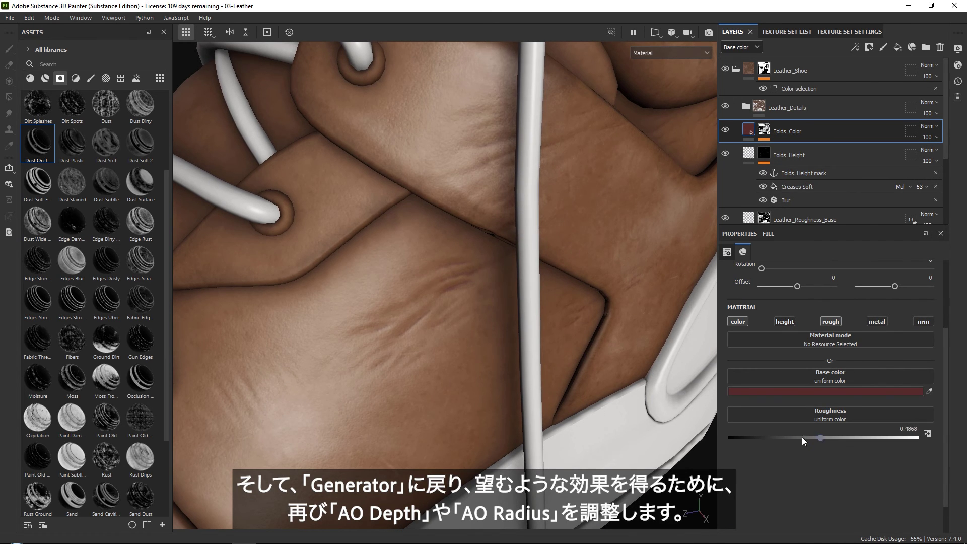
pyautogui.moveTo(787, 432)
pyautogui.mouseDown()
pyautogui.moveTo(812, 433)
pyautogui.moveTo(805, 436)
pyautogui.mouseUp()
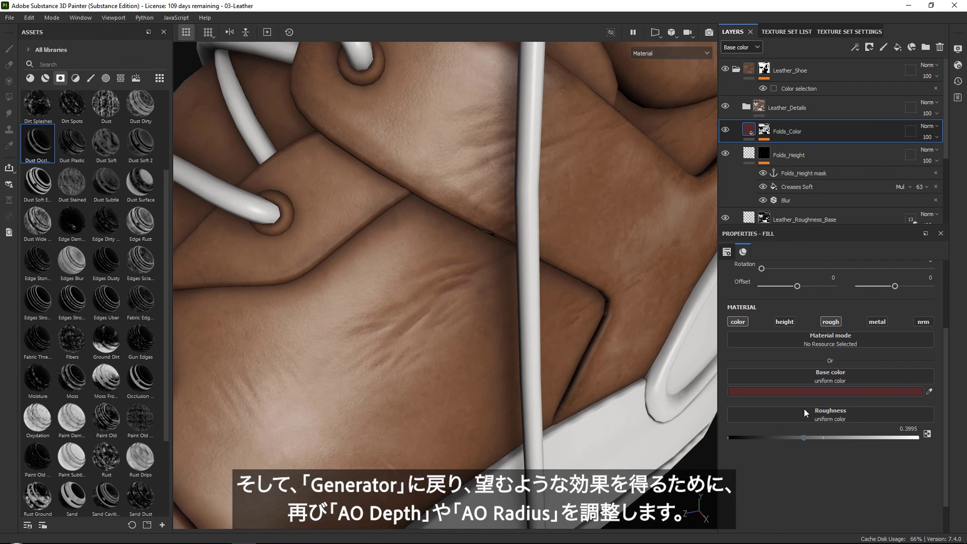
# Set the AO Radius to 0.27 and the AO Depth to 0.11 on the Dirt generator in the Folds_Color mask.
pyautogui.click(765, 130)
pyautogui.click(815, 150)
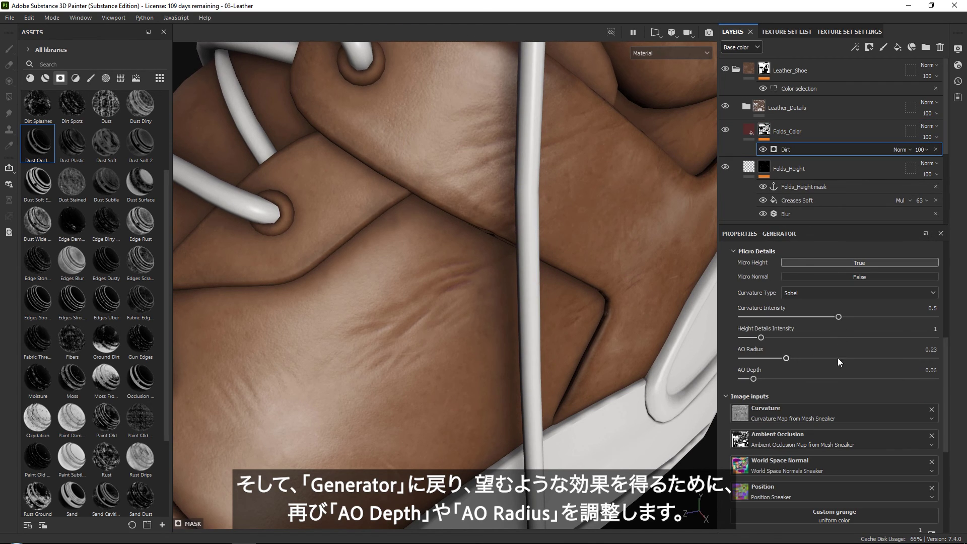
pyautogui.scroll(-8, 837, 358)
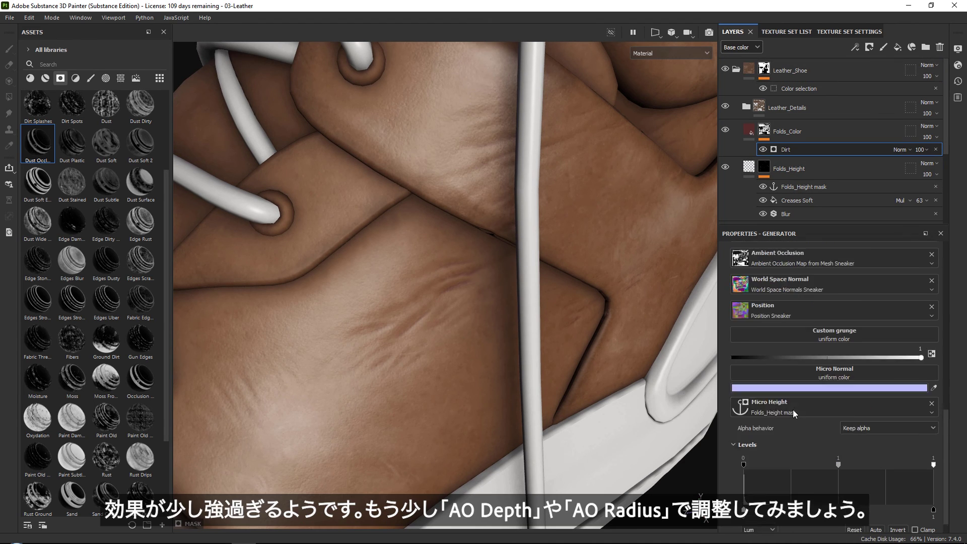
pyautogui.scroll(4, 793, 410)
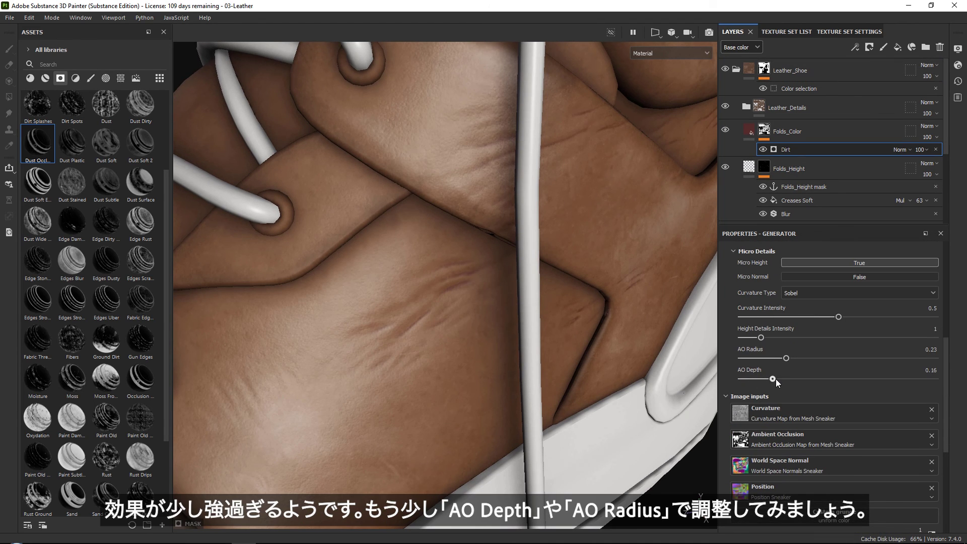
pyautogui.moveTo(781, 379); pyautogui.dragTo(774, 378)
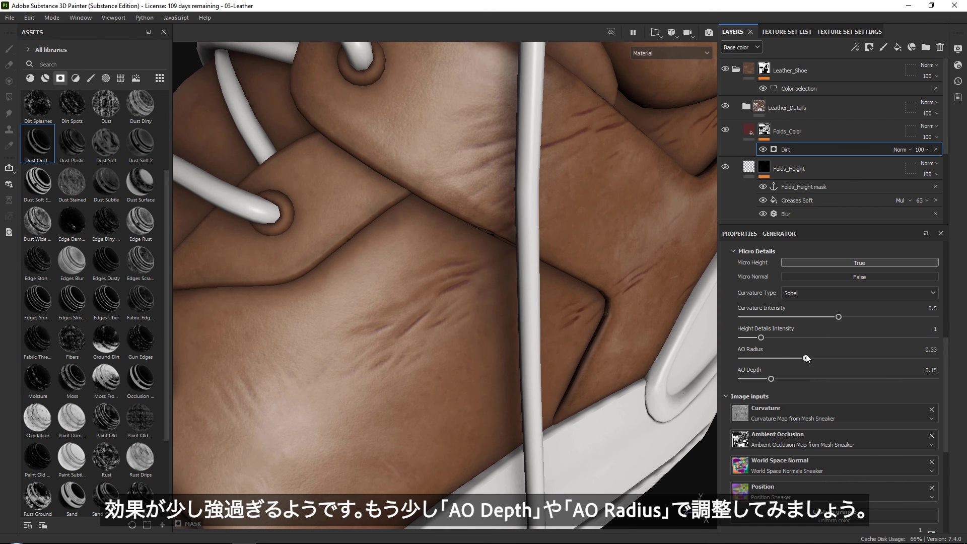
pyautogui.moveTo(771, 379); pyautogui.dragTo(768, 379)
pyautogui.keyDown('alt'); pyautogui.moveTo(536, 351); pyautogui.dragTo(602, 210, button='right'); pyautogui.keyUp('alt')
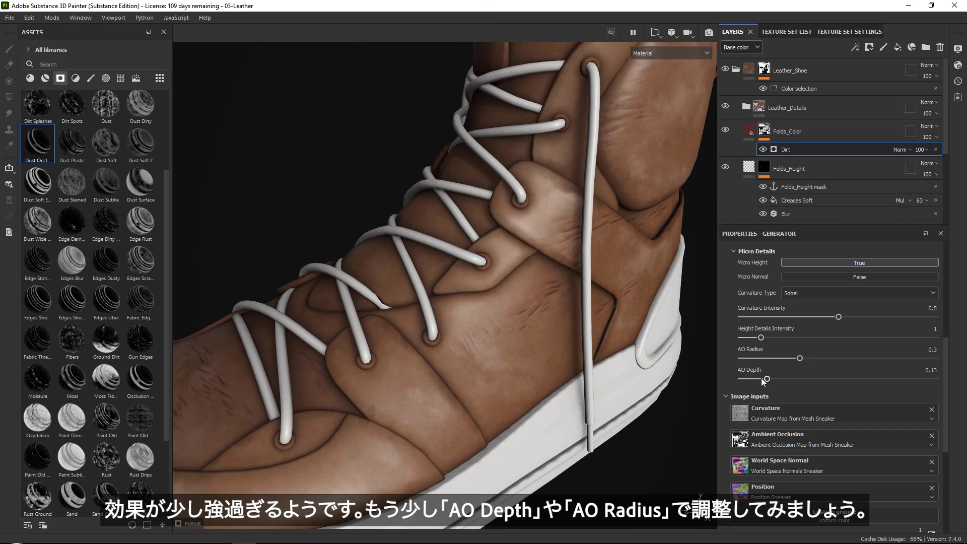
pyautogui.moveTo(755, 379); pyautogui.dragTo(794, 358)
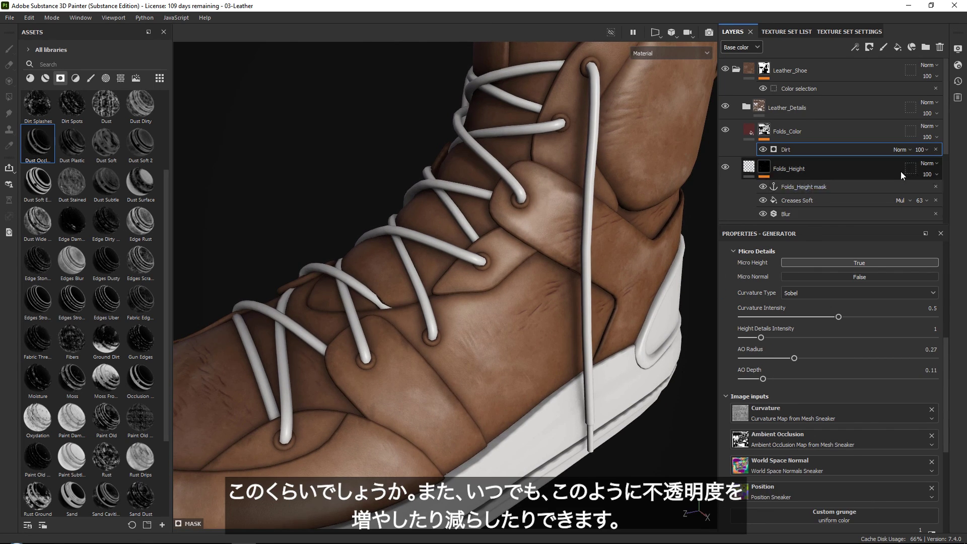
# Reduce the opacity of the Dirt generator in the Folds_Color mask to 67.
pyautogui.click(925, 150)
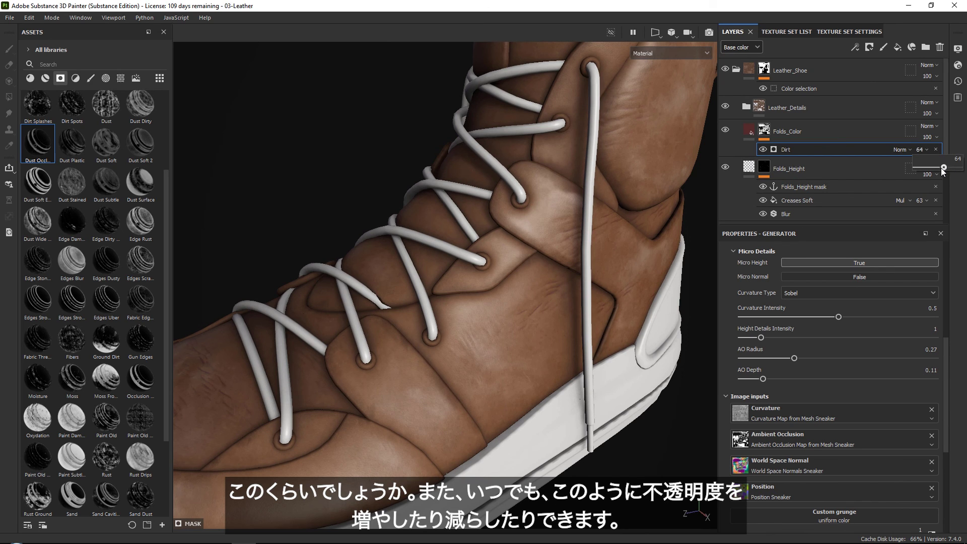
pyautogui.moveTo(940, 167); pyautogui.dragTo(942, 168)
pyautogui.keyDown('alt'); pyautogui.moveTo(700, 177); pyautogui.dragTo(602, 204); pyautogui.keyUp('alt')
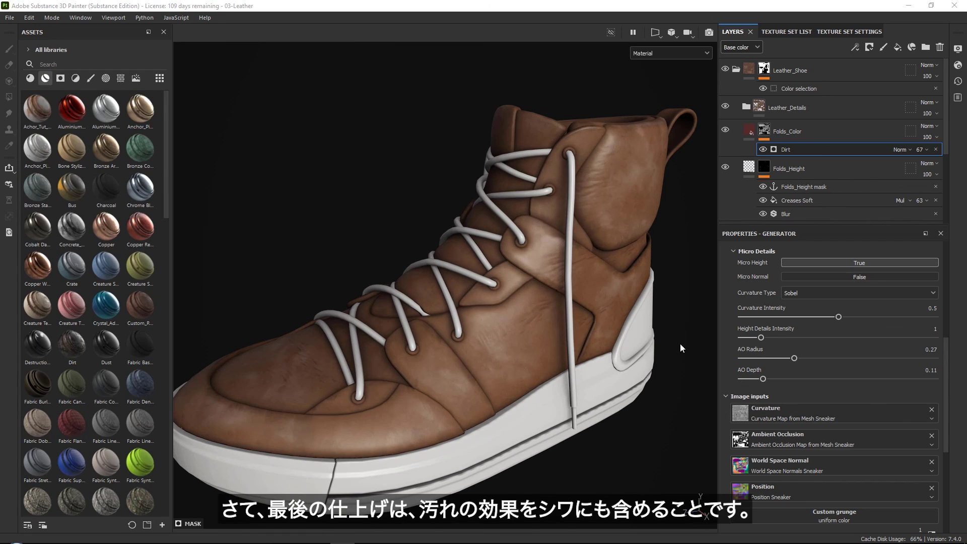
# Add a fill to the mask of the Dirt layer in the Leather_Details folder and place it directly below the Dirt generator.
pyautogui.keyDown('alt'); pyautogui.moveTo(682, 346); pyautogui.dragTo(473, 227); pyautogui.keyUp('alt')
pyautogui.keyDown('alt'); pyautogui.moveTo(473, 227); pyautogui.dragTo(512, 427, button='right'); pyautogui.keyUp('alt')
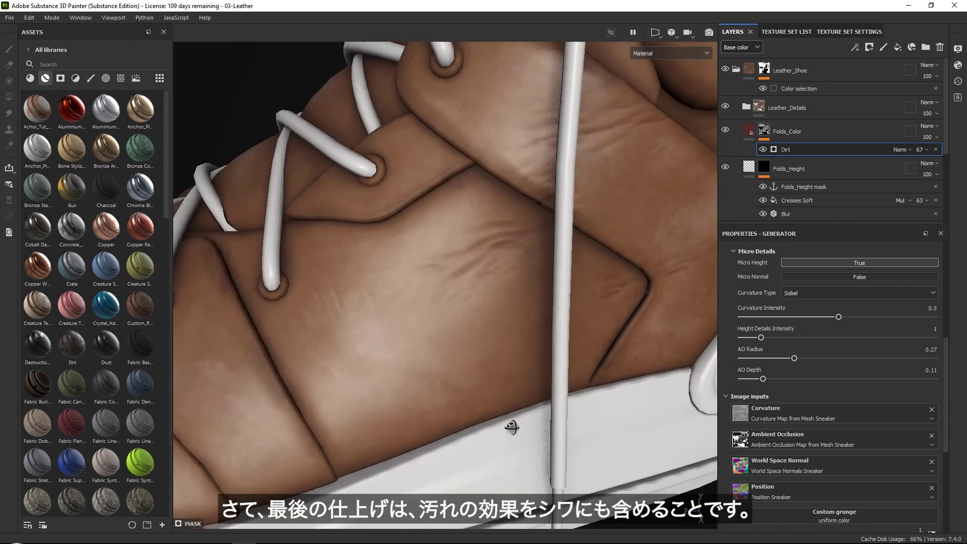
pyautogui.keyDown('alt'); pyautogui.moveTo(512, 427); pyautogui.dragTo(478, 313); pyautogui.keyUp('alt')
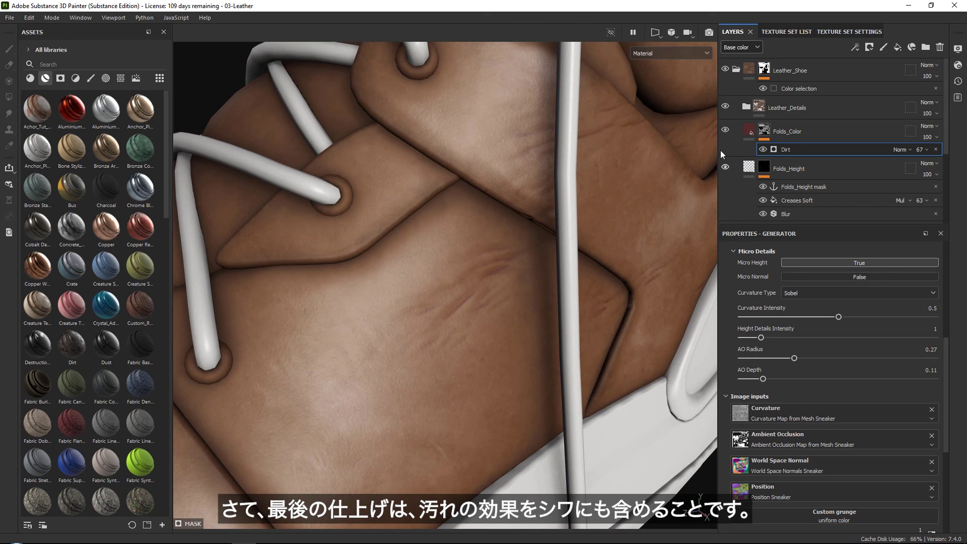
pyautogui.click(746, 106)
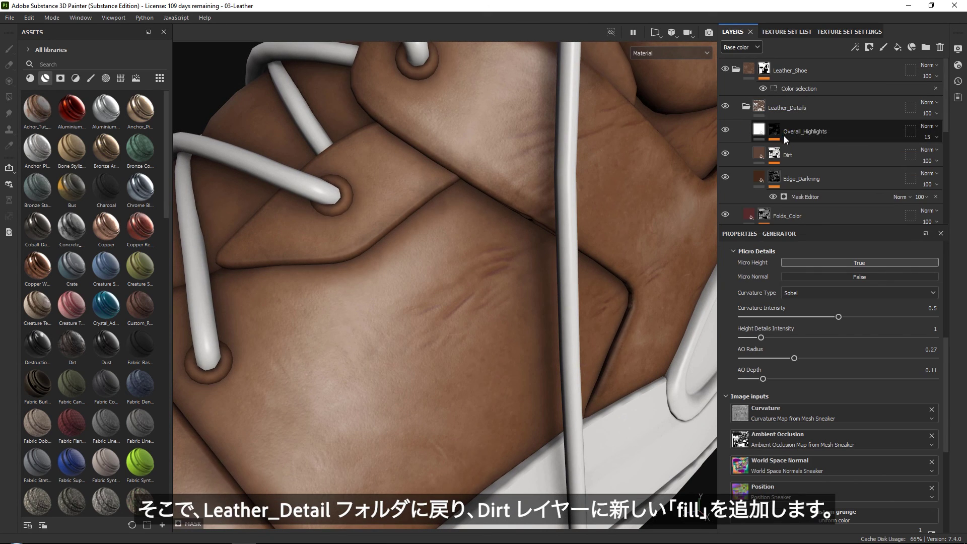
pyautogui.click(776, 156)
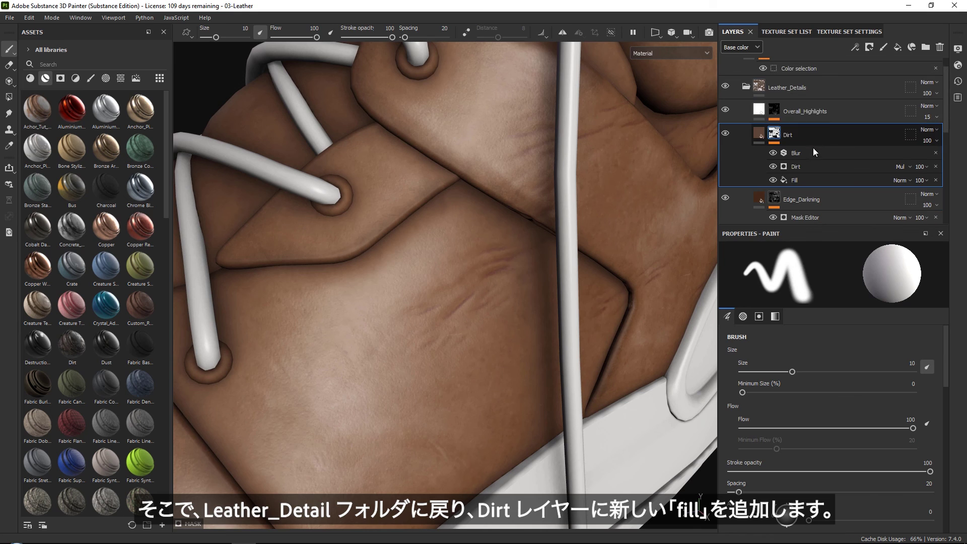
pyautogui.click(865, 51)
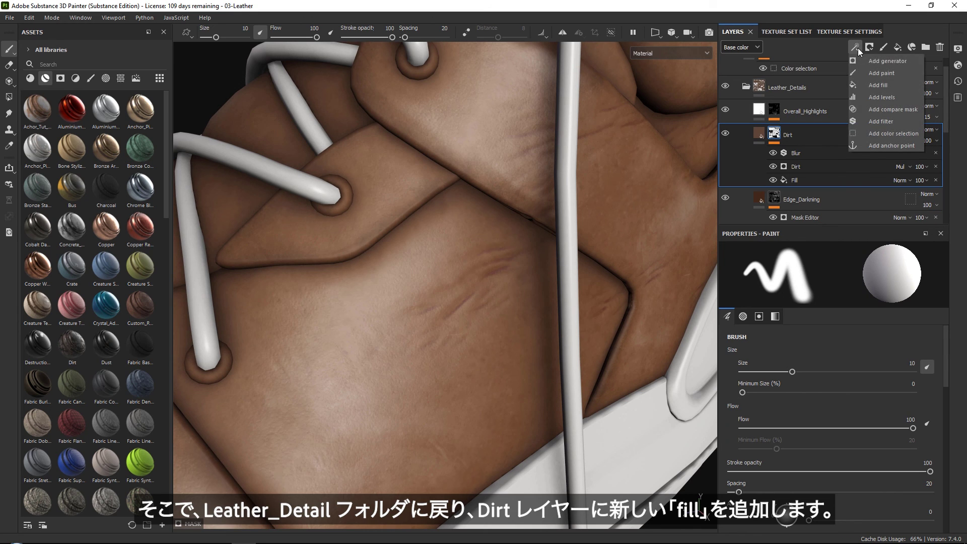
pyautogui.click(874, 84)
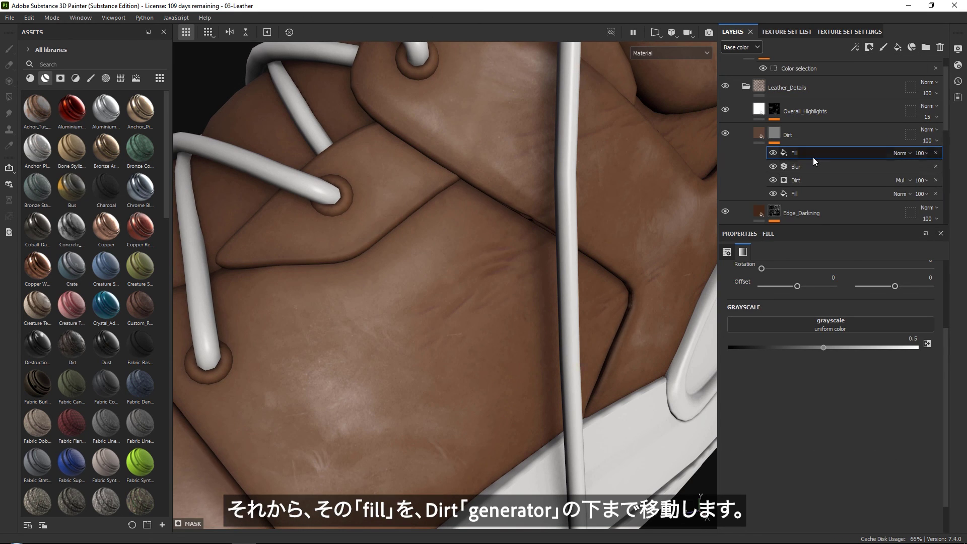
pyautogui.moveTo(811, 154); pyautogui.dragTo(814, 183)
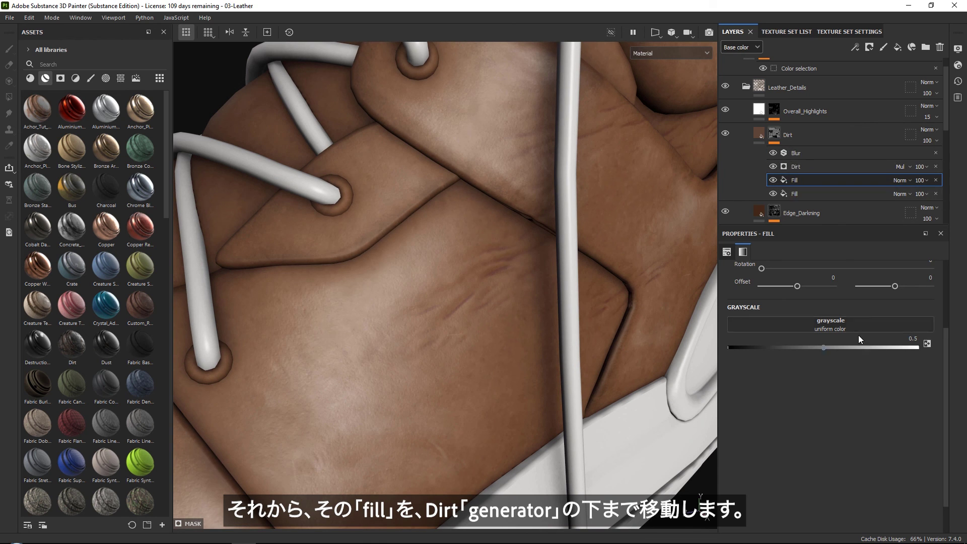
# Assign the Folds_Height mask anchor point as the grayscale source of the new fill.
pyautogui.click(845, 328)
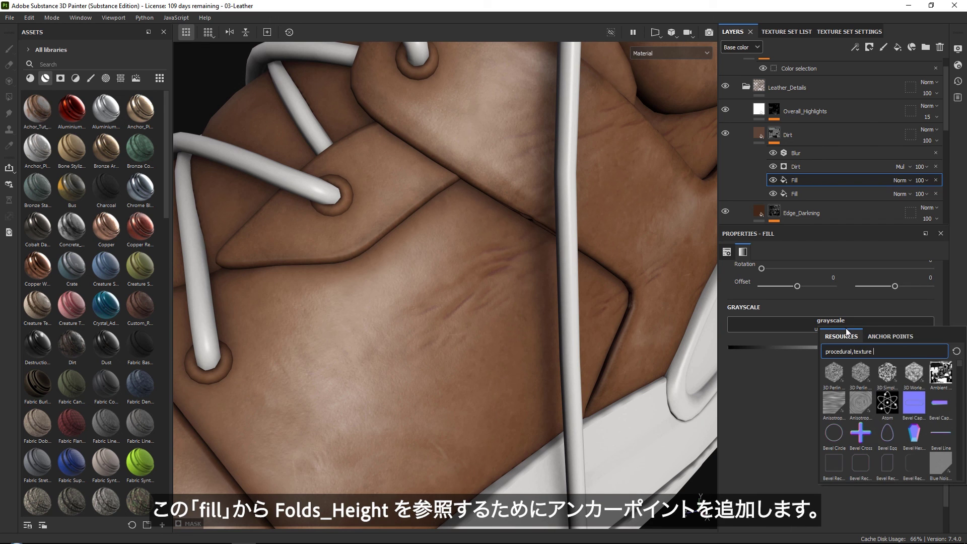
pyautogui.click(880, 337)
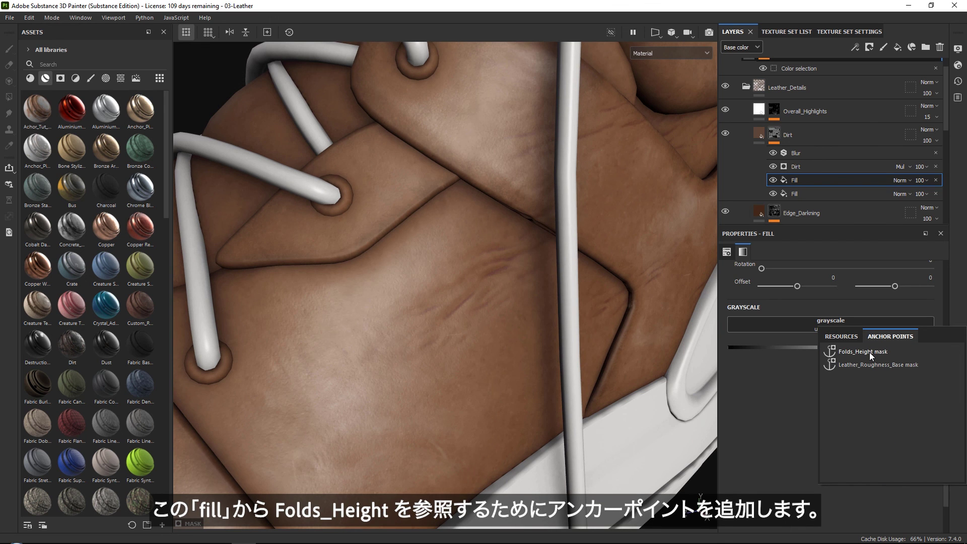
pyautogui.click(869, 352)
pyautogui.scroll(3, 589, 283)
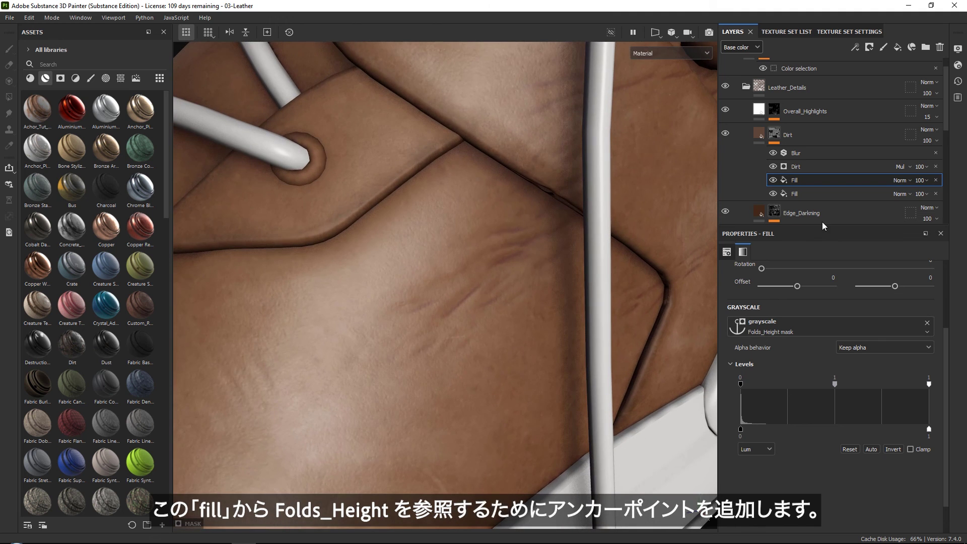
# Change the blend mode of the anchor-point fill to Linear dodge (Add).
pyautogui.click(899, 181)
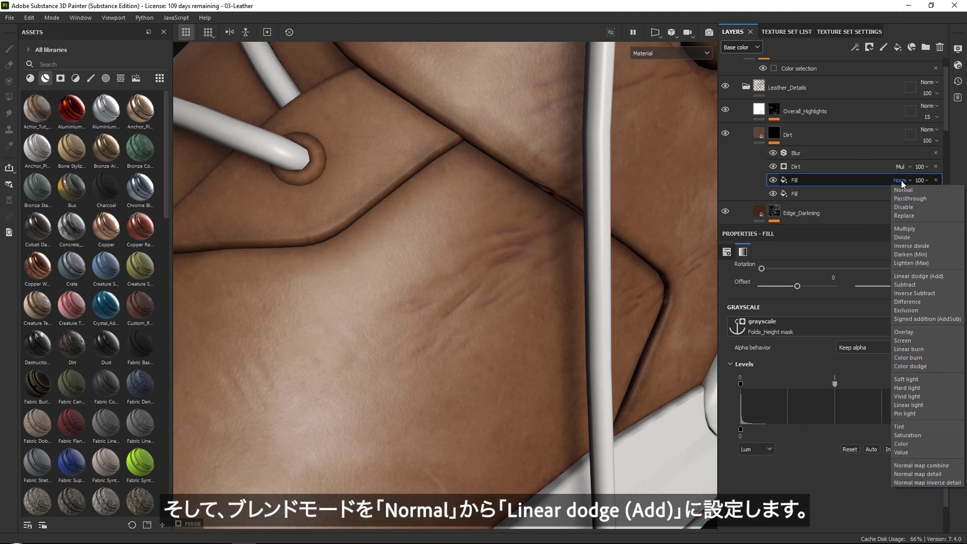
pyautogui.click(904, 275)
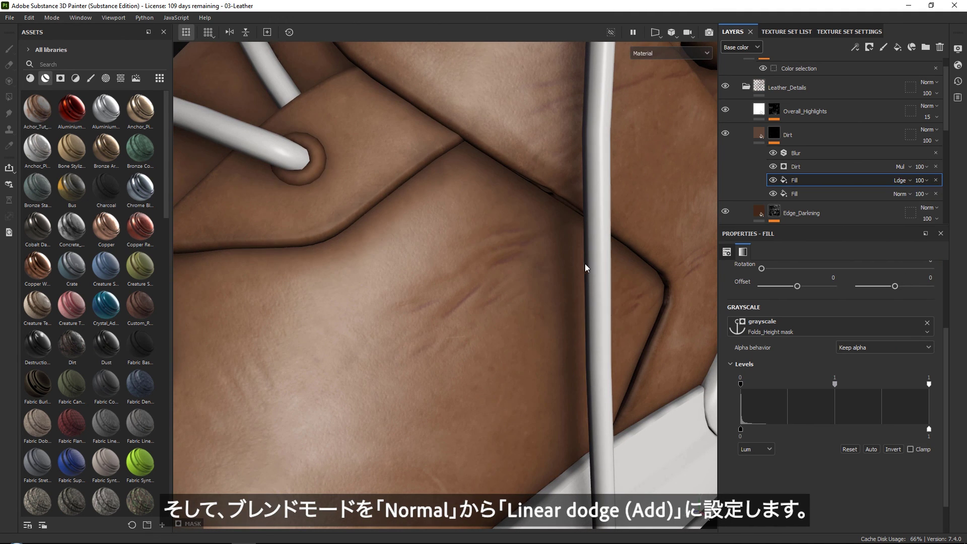
pyautogui.scroll(3, 542, 313)
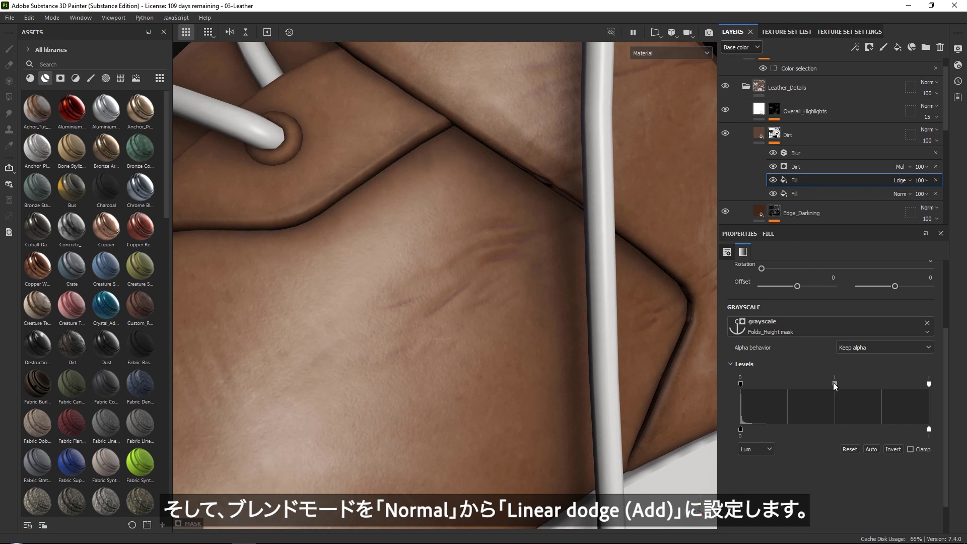
# Adjust the levels of the anchor-point fill, lowering the white input to 0.444 and keeping the black input at 0.
pyautogui.moveTo(837, 380)
pyautogui.mouseDown()
pyautogui.moveTo(793, 382)
pyautogui.moveTo(843, 381)
pyautogui.mouseUp()
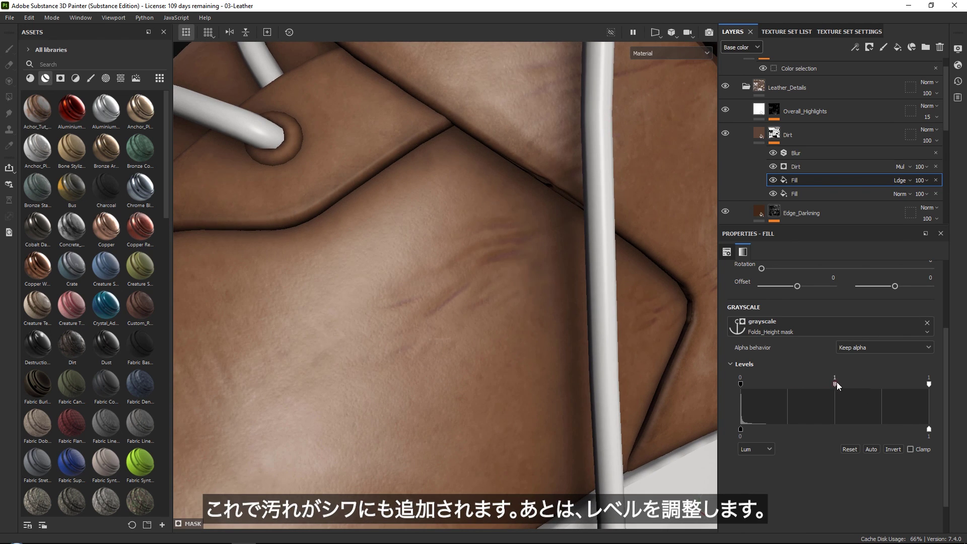
pyautogui.moveTo(821, 384); pyautogui.dragTo(926, 384)
pyautogui.moveTo(819, 384); pyautogui.dragTo(820, 384)
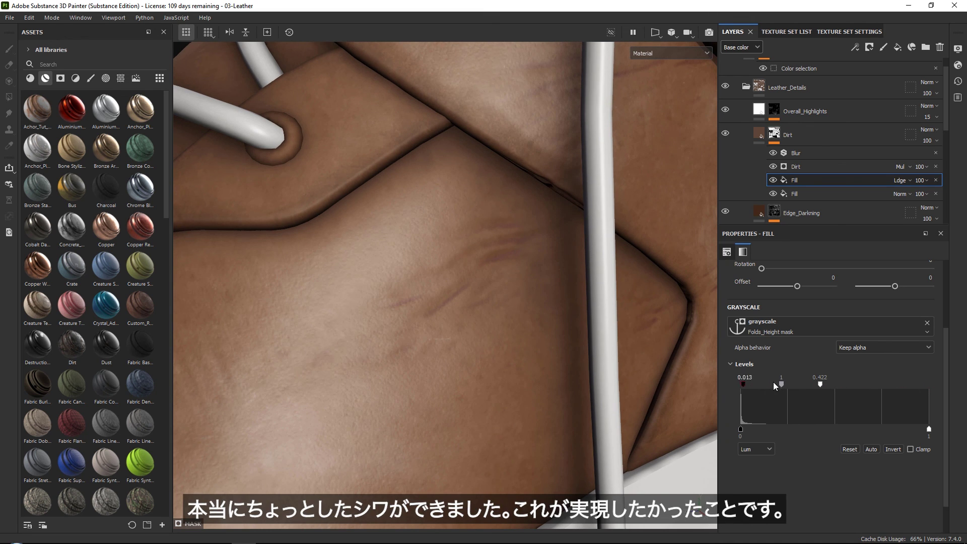
pyautogui.moveTo(743, 385); pyautogui.dragTo(722, 389)
pyautogui.scroll(-3, 487, 104)
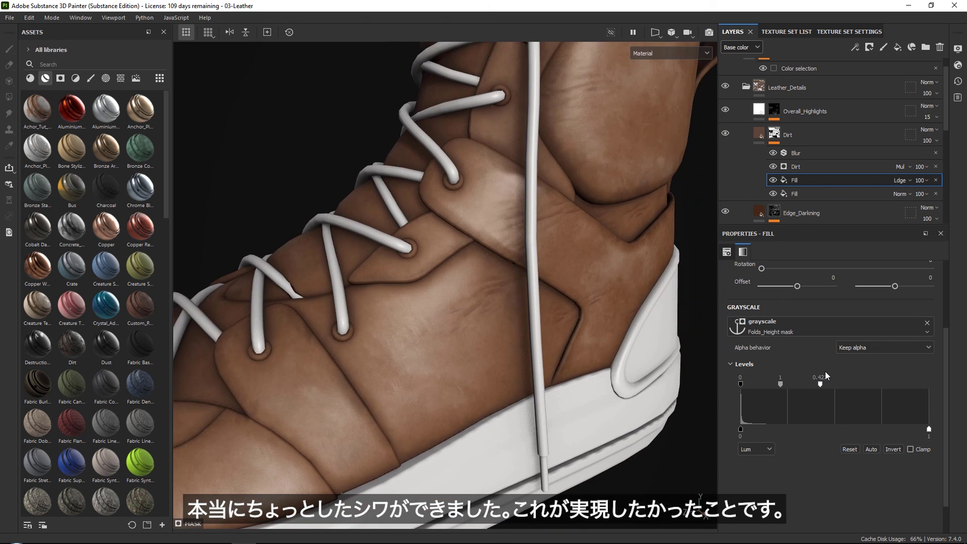
pyautogui.moveTo(819, 383); pyautogui.dragTo(824, 383)
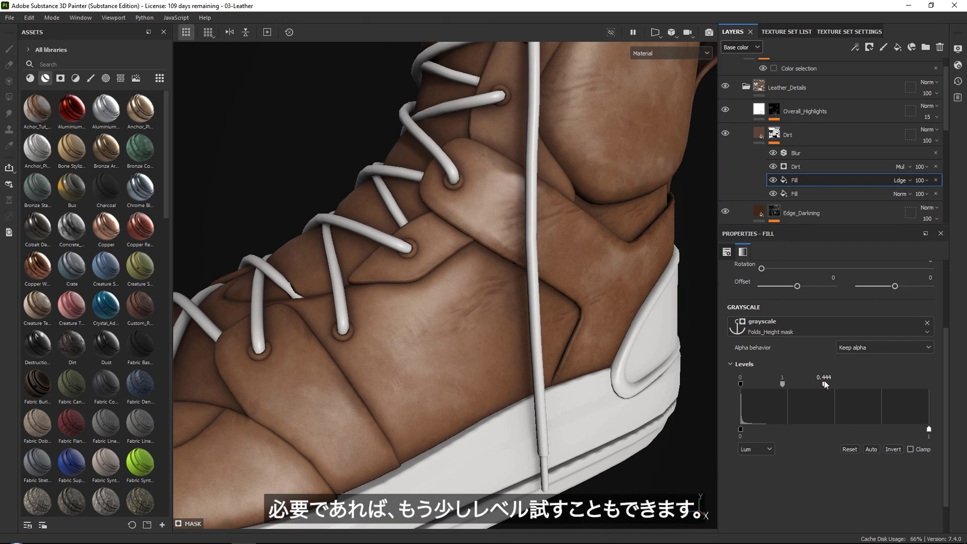
# Examine the leather across the whole sneaker and review the layer stack from Leather_Details down to Base Material.
pyautogui.scroll(-10, 511, 308)
pyautogui.keyDown('alt'); pyautogui.moveTo(481, 220); pyautogui.dragTo(520, 241); pyautogui.keyUp('alt')
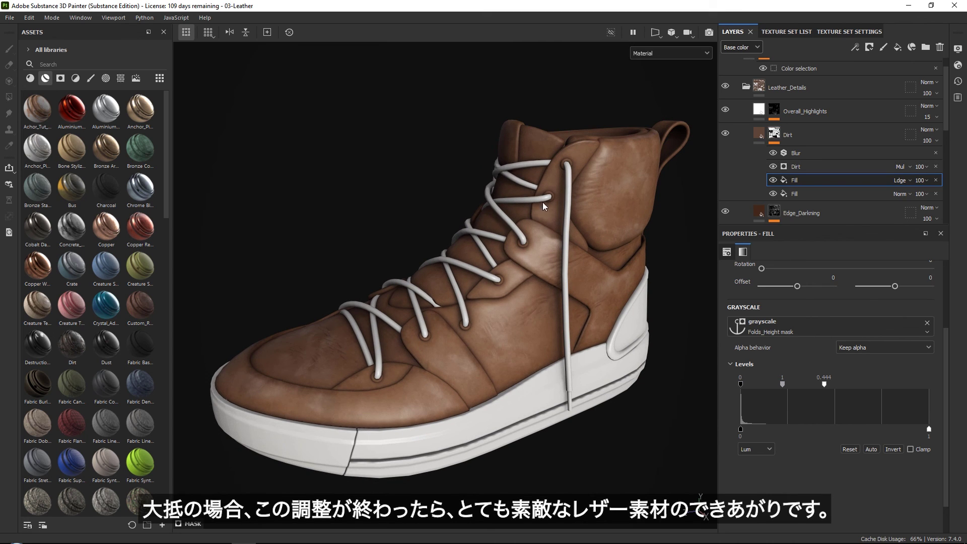
pyautogui.keyDown('alt'); pyautogui.moveTo(544, 205); pyautogui.dragTo(552, 209); pyautogui.keyUp('alt')
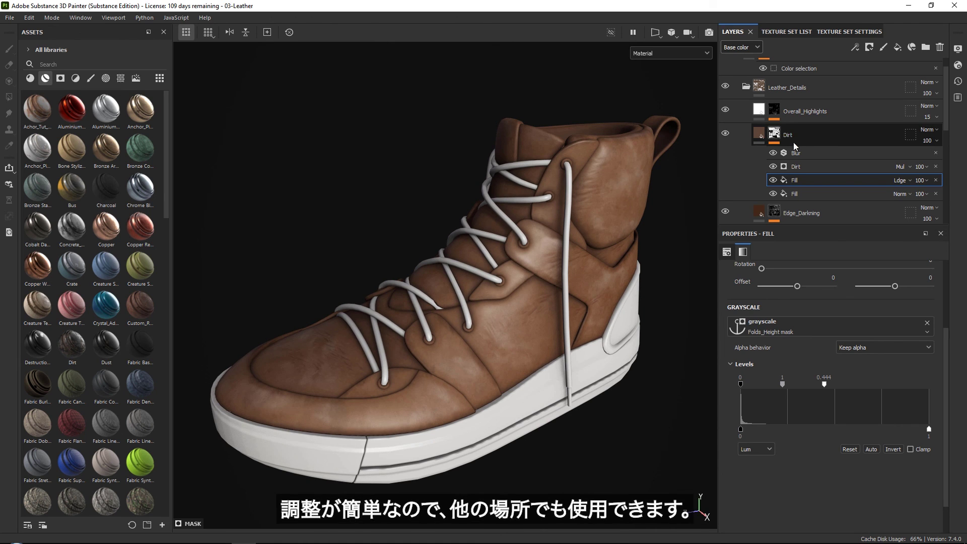
pyautogui.scroll(-3, 827, 150)
pyautogui.scroll(-6, 806, 162)
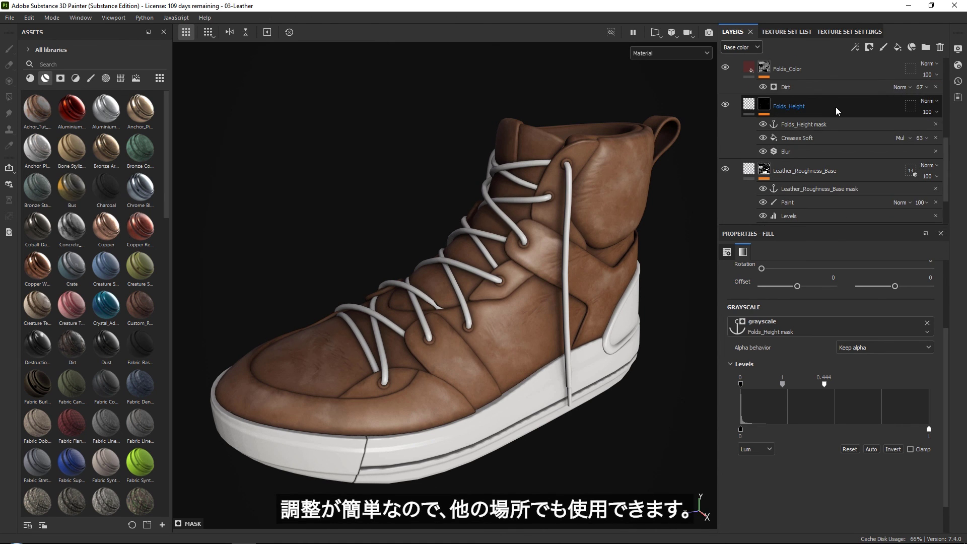
pyautogui.click(822, 107)
pyautogui.scroll(-3, 804, 128)
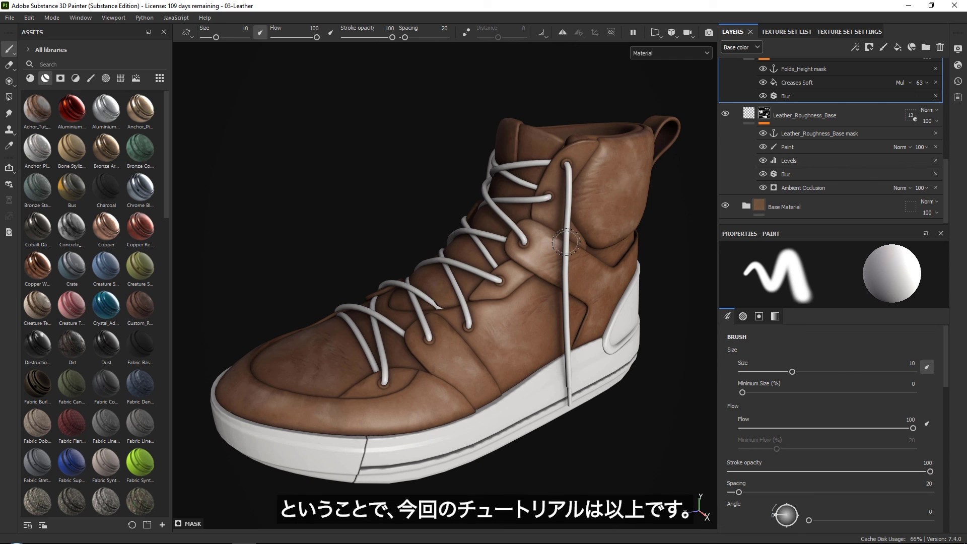
pyautogui.keyDown('alt'); pyautogui.moveTo(570, 240); pyautogui.dragTo(556, 226); pyautogui.keyUp('alt')
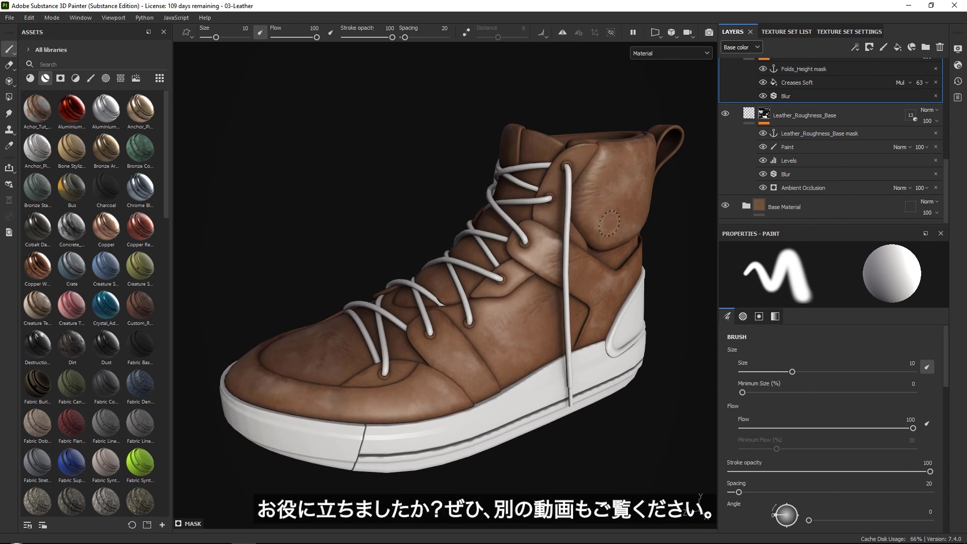